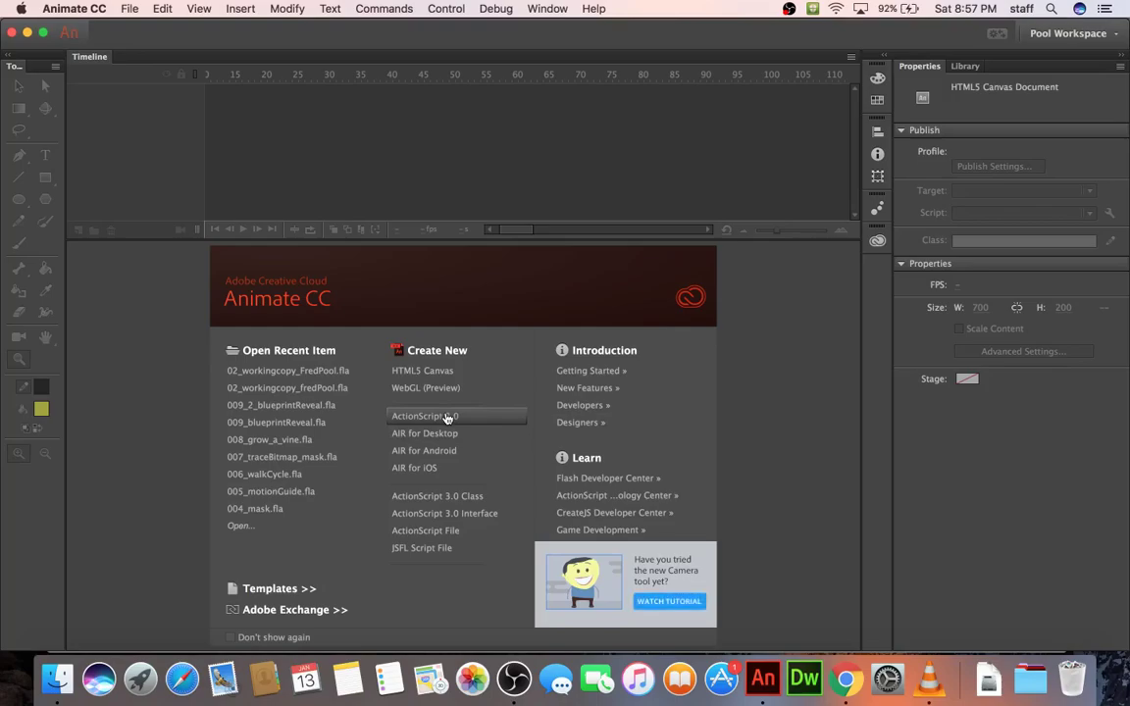
# Step: Open 03End.fla from Documents > peachpit > Lesson03 > 03End in Finder
pyautogui.click(57, 678)
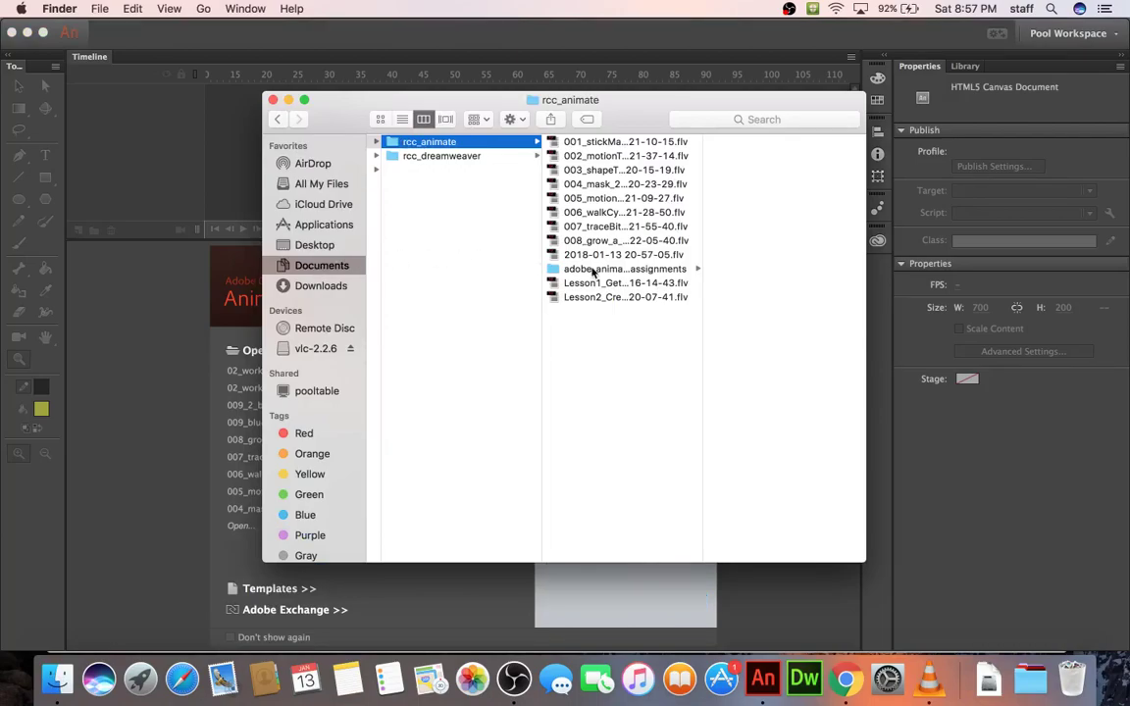
pyautogui.click(374, 157)
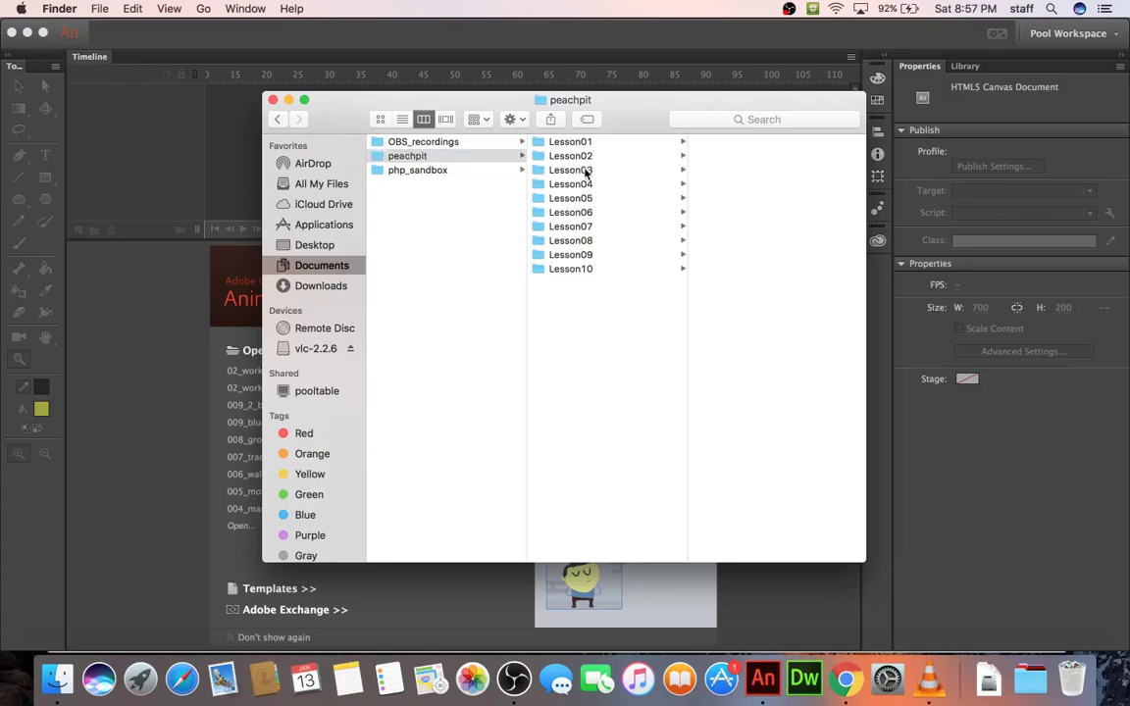
pyautogui.click(586, 171)
pyautogui.click(721, 143)
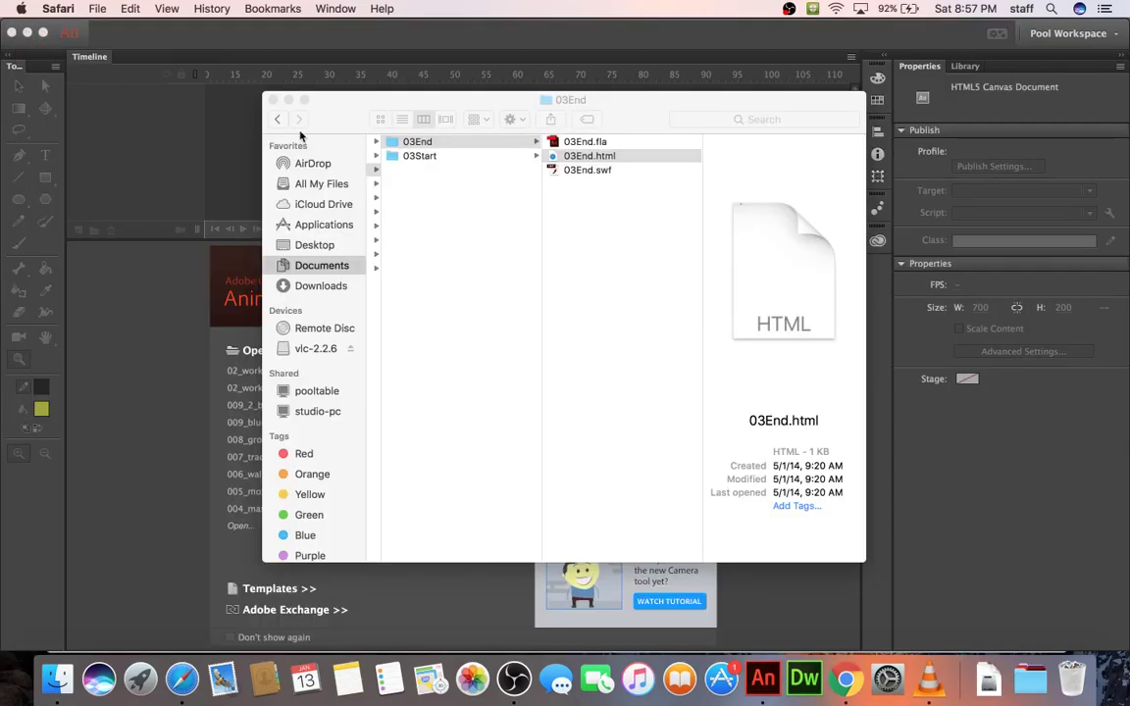
pyautogui.doubleClick(589, 143)
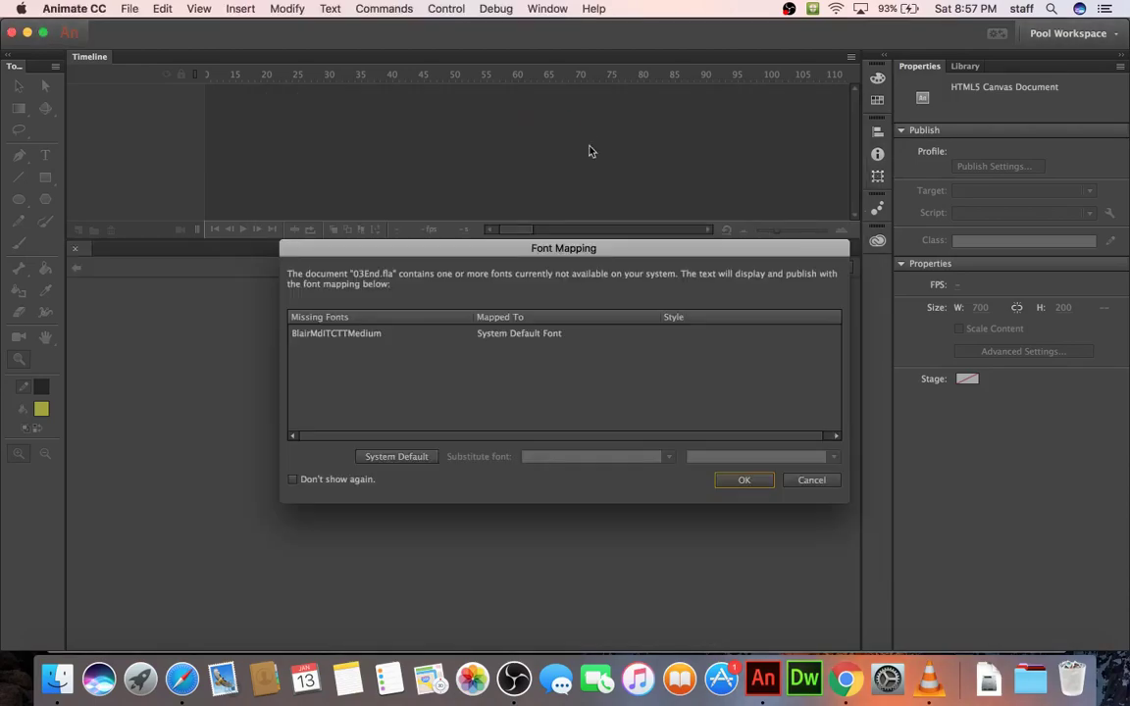
# Step: Accept the default font substitution, then test-play the 03End movie and close its preview
pyautogui.click(752, 486)
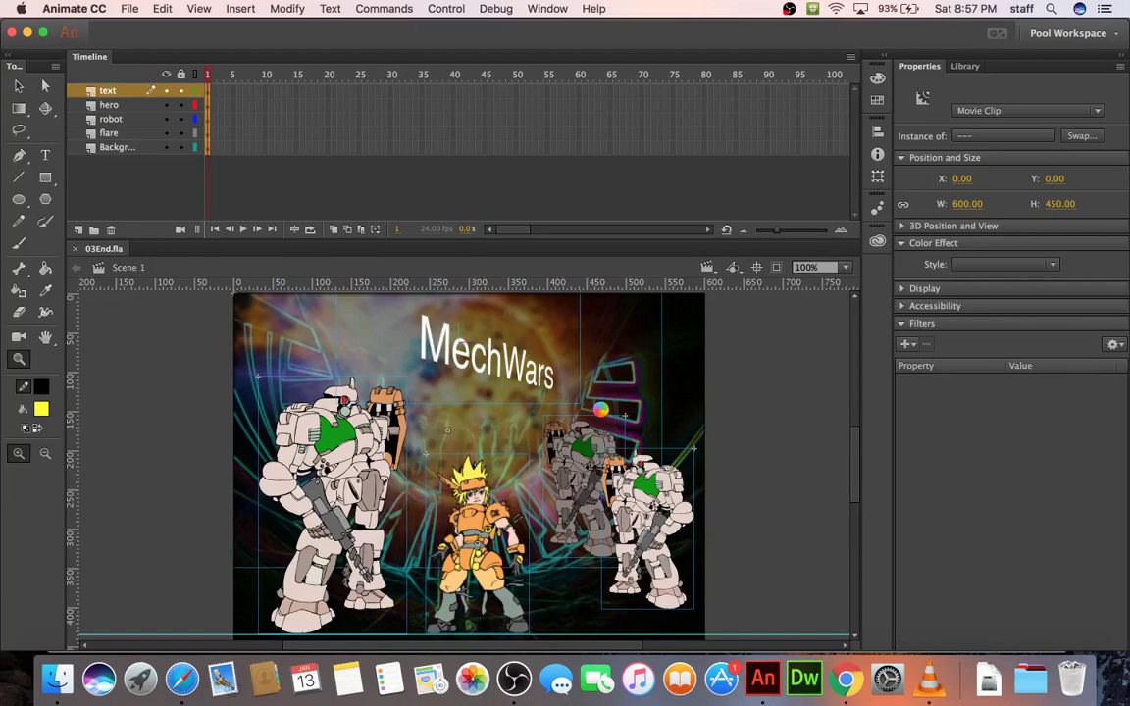
pyautogui.press('super+Return')
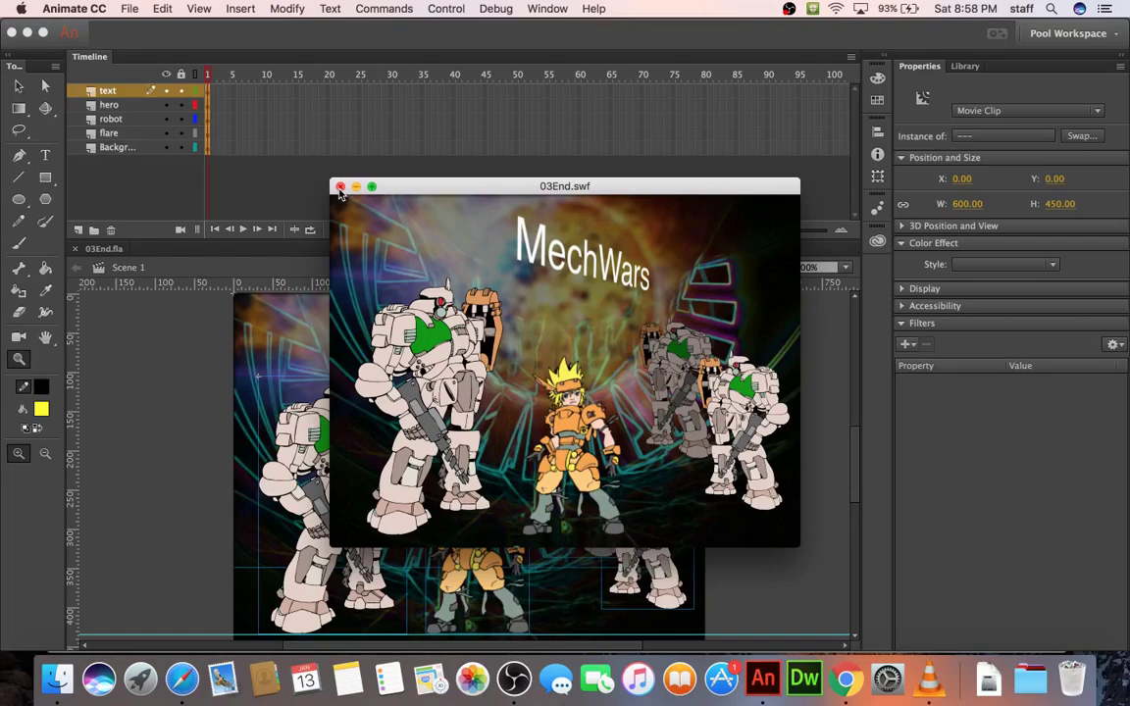
pyautogui.click(340, 187)
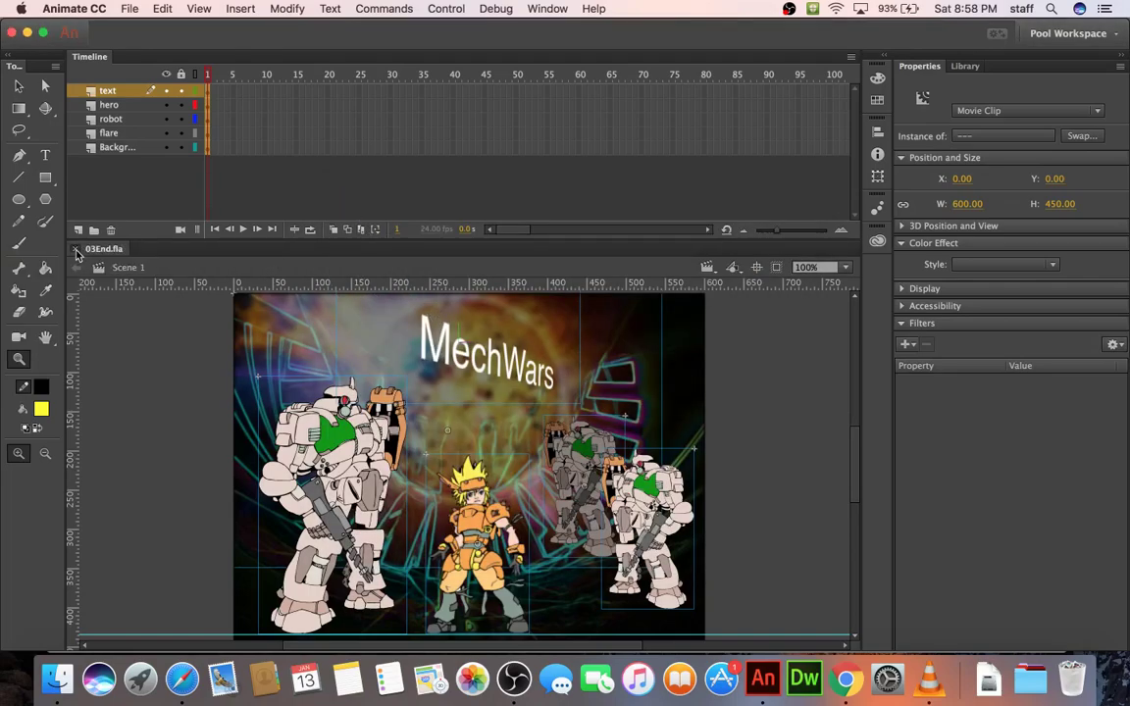
# Step: Close 03End.fla and create a new ActionScript 3.0 document with a 600 × 450 px stage
pyautogui.click(78, 249)
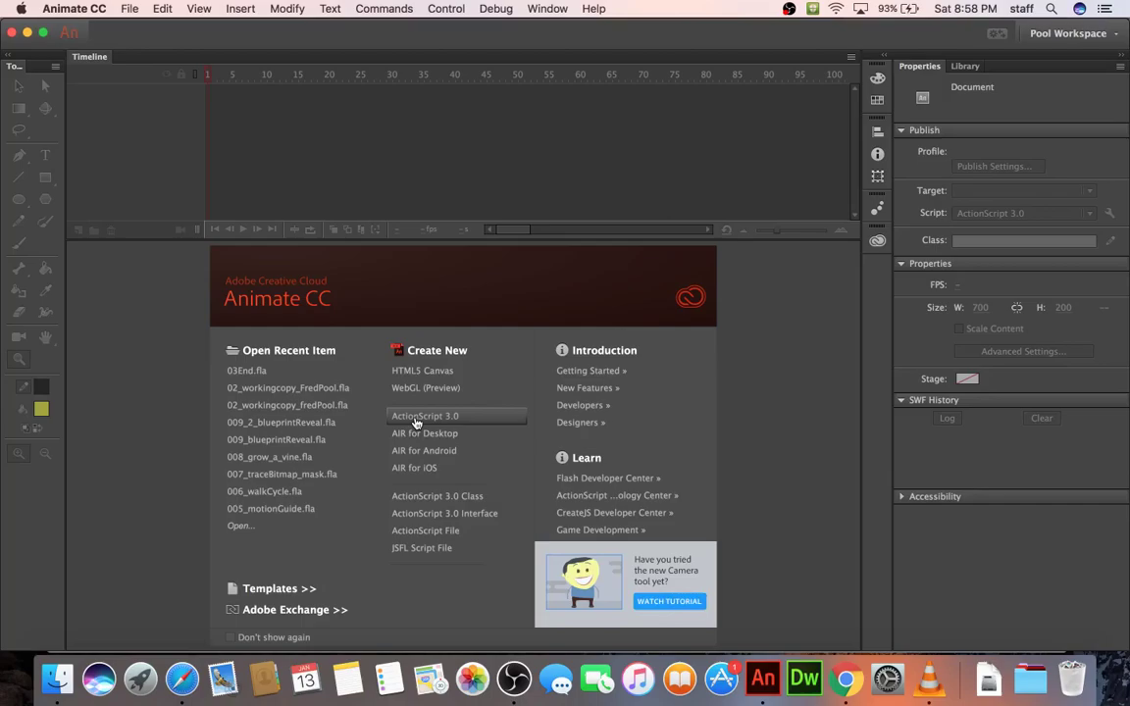
pyautogui.click(416, 423)
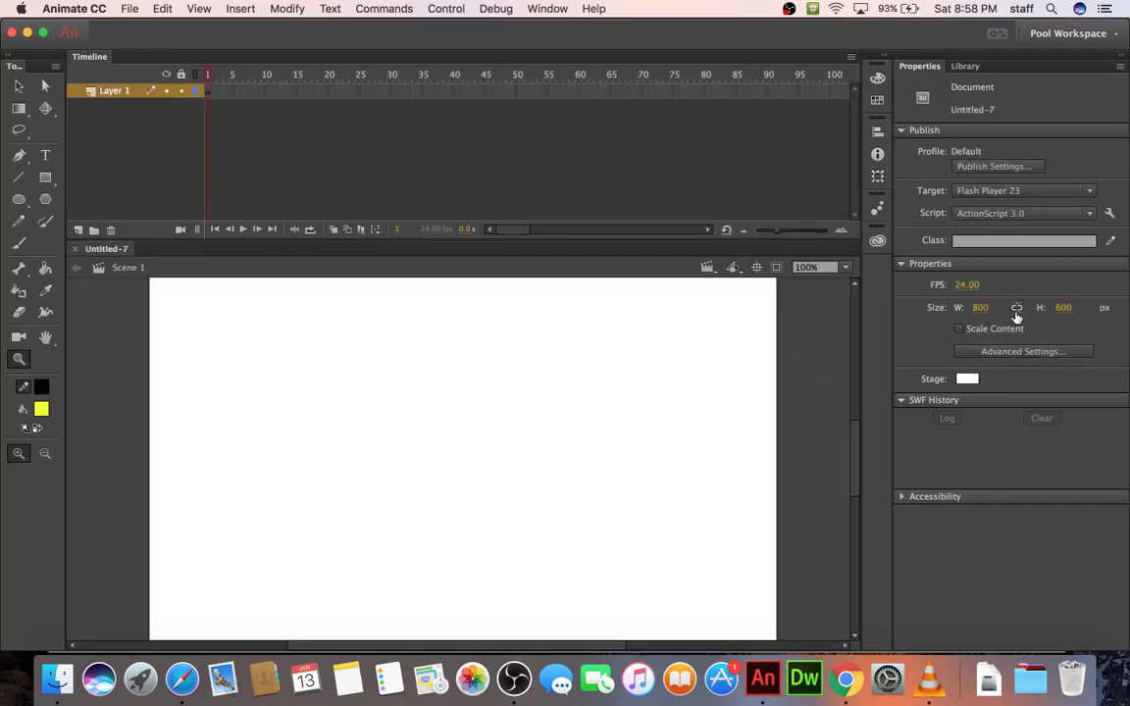
pyautogui.click(983, 309)
pyautogui.write('600')
pyautogui.press('Tab')
pyautogui.write('450')
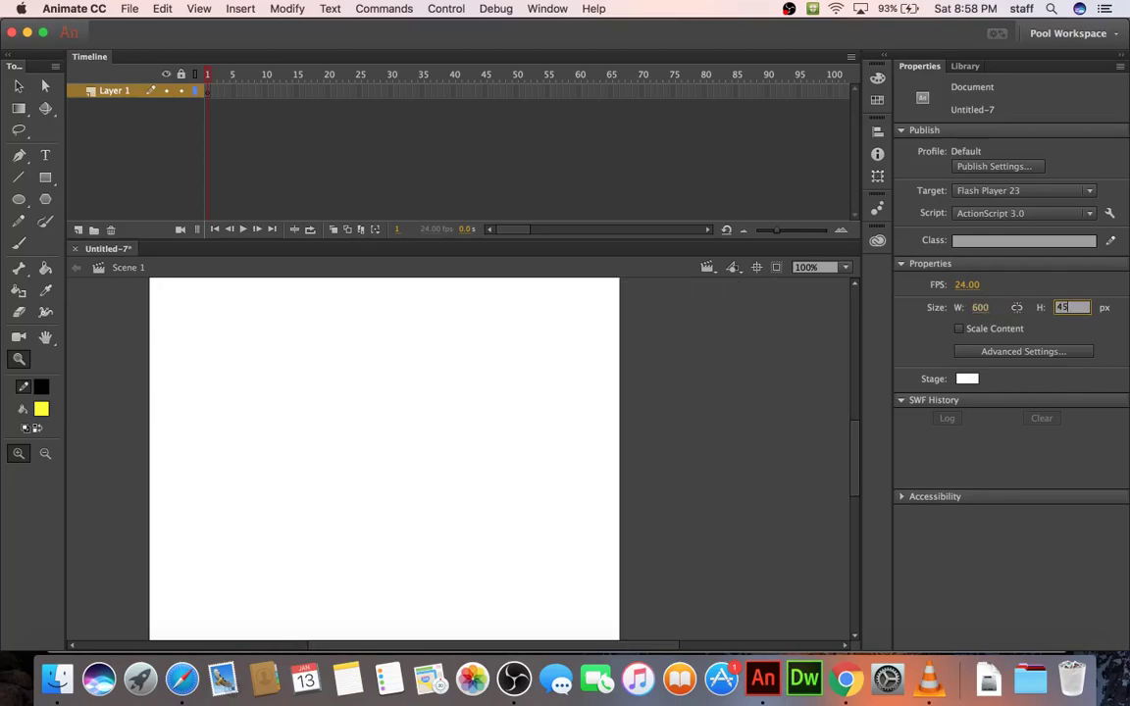
pyautogui.press('Return')
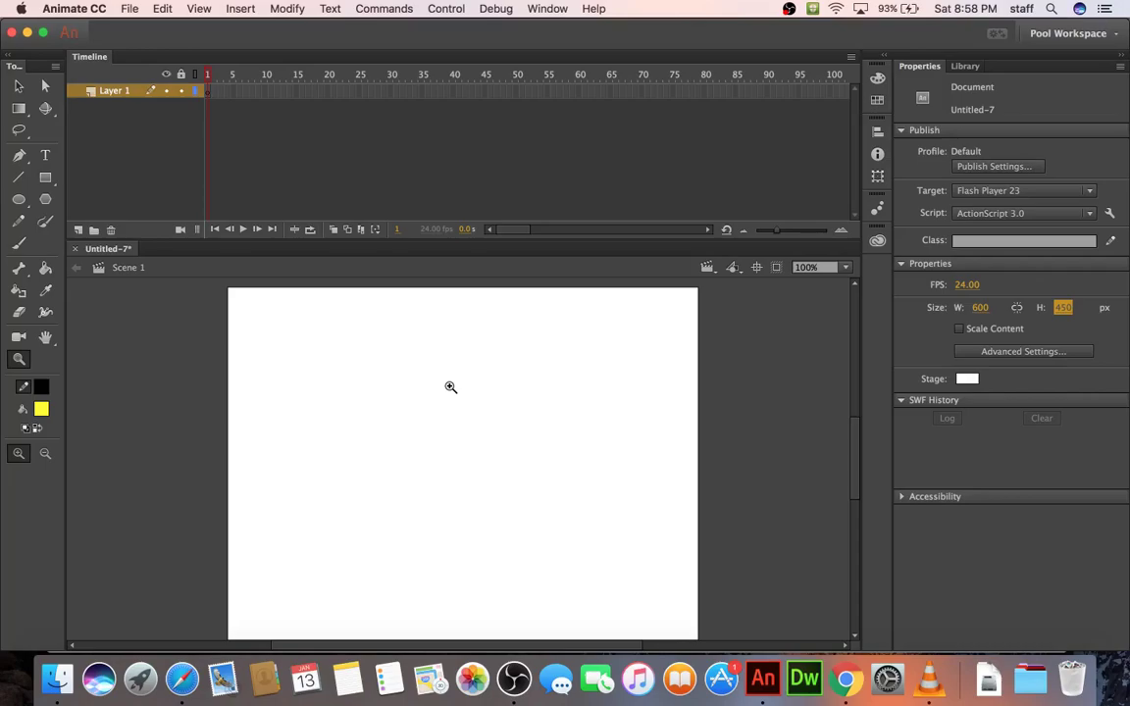
# Step: Import to Library, selecting characters.ai from peachpit > Lesson03 > 03Start
pyautogui.click(119, 12)
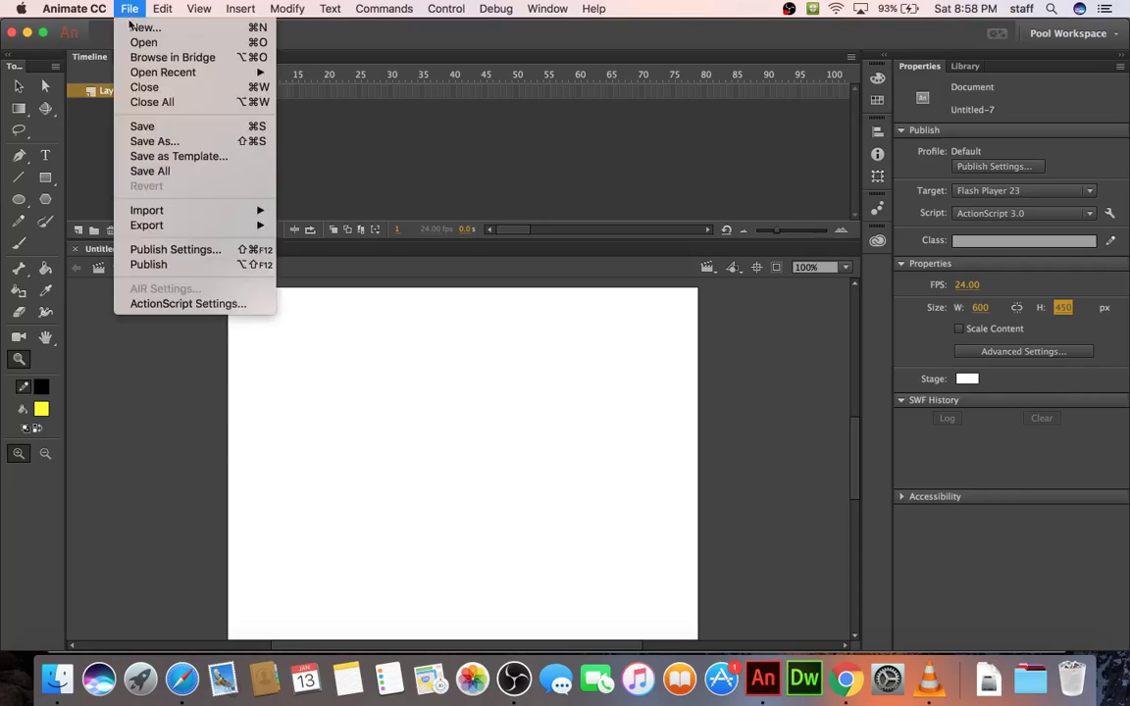
pyautogui.moveTo(147, 210)
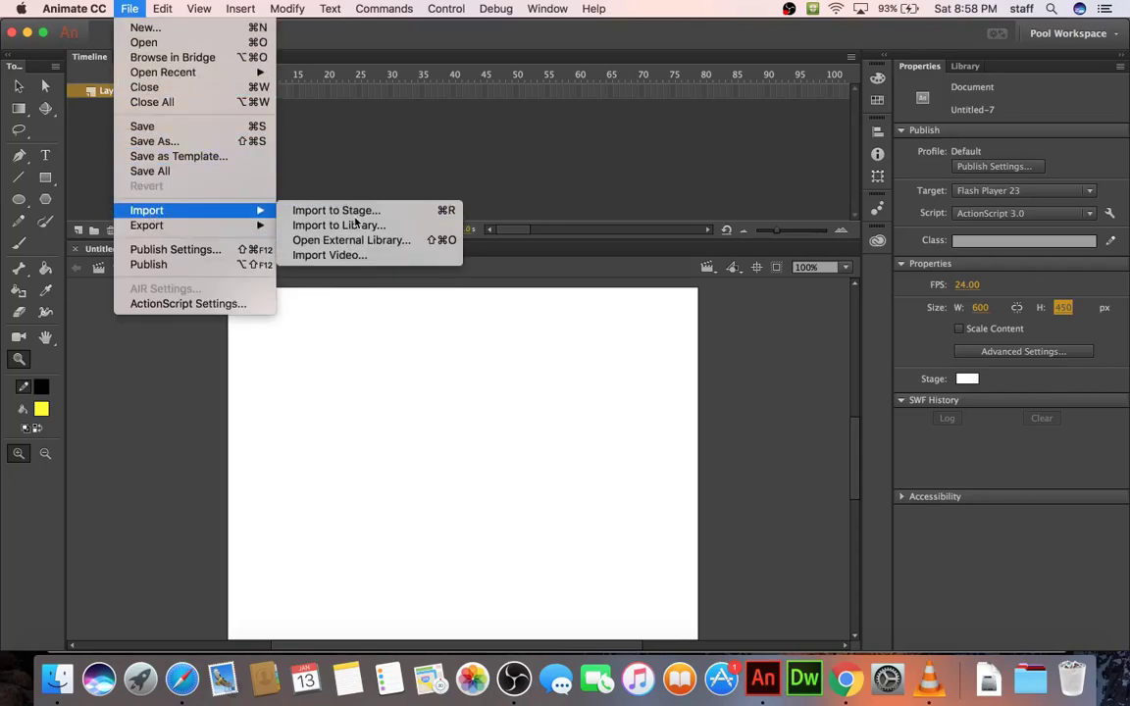
pyautogui.click(355, 224)
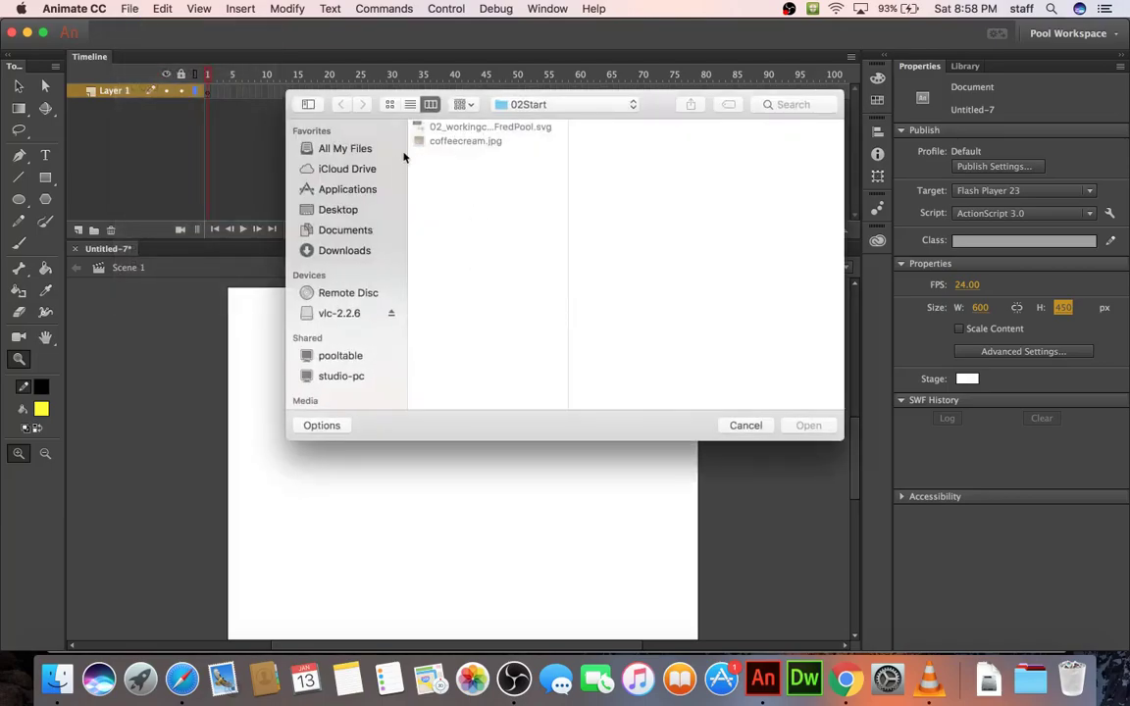
pyautogui.click(631, 105)
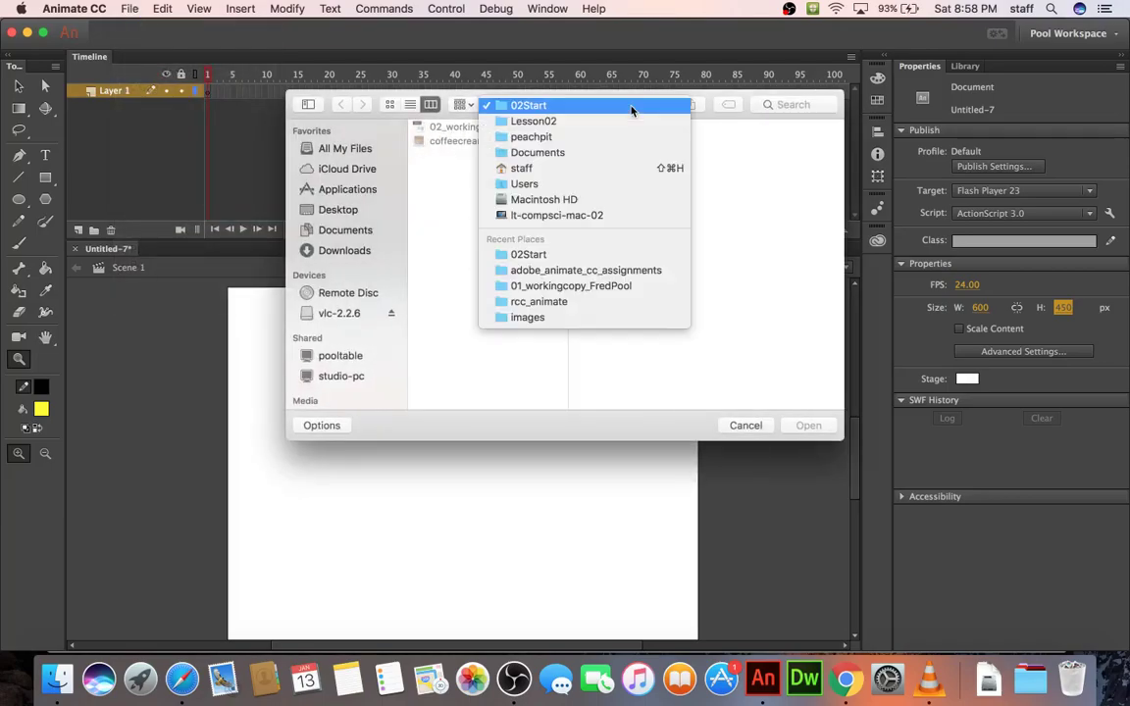
pyautogui.click(598, 136)
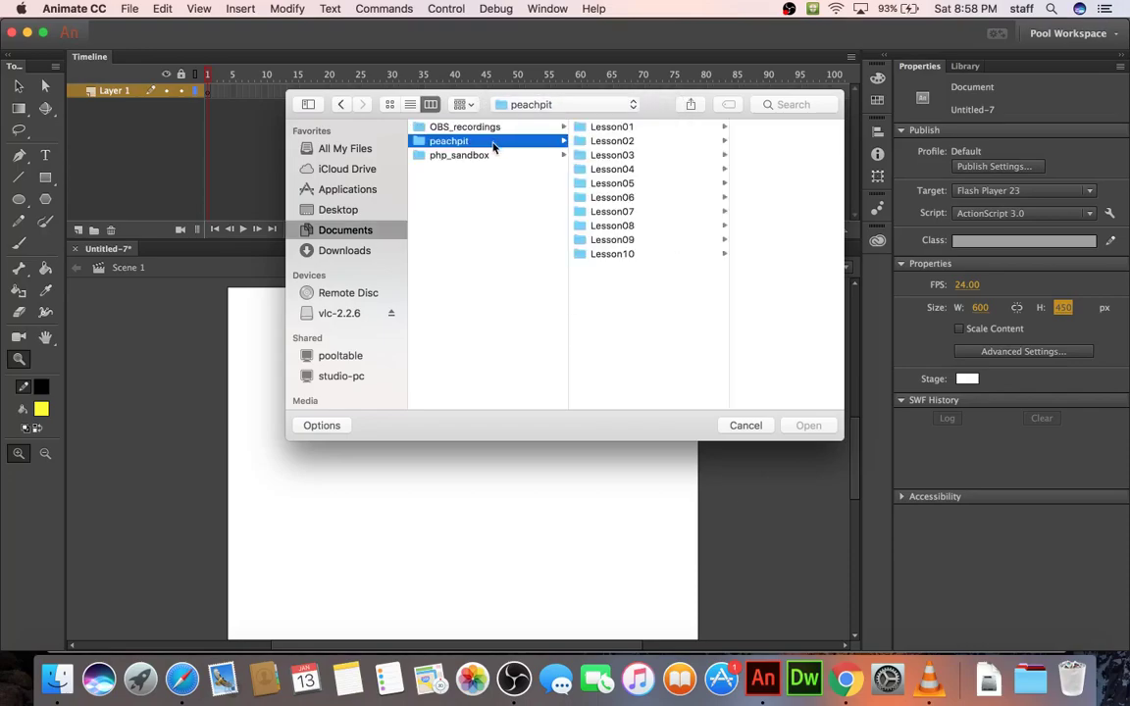
pyautogui.click(608, 155)
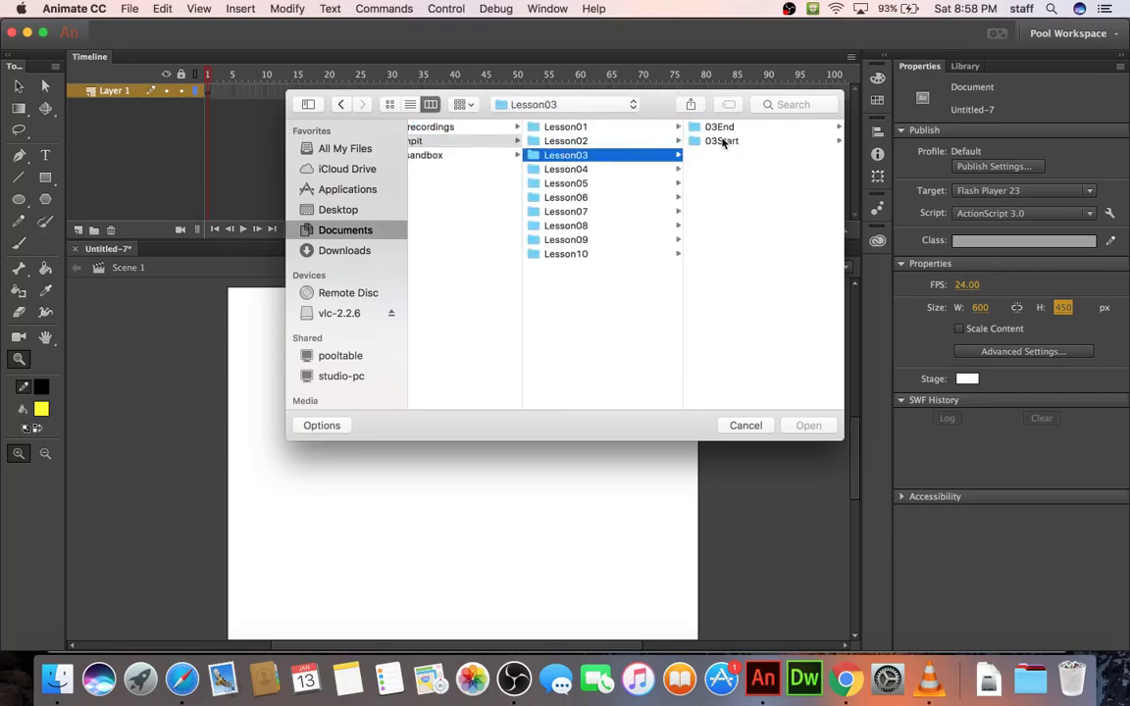
pyautogui.click(723, 142)
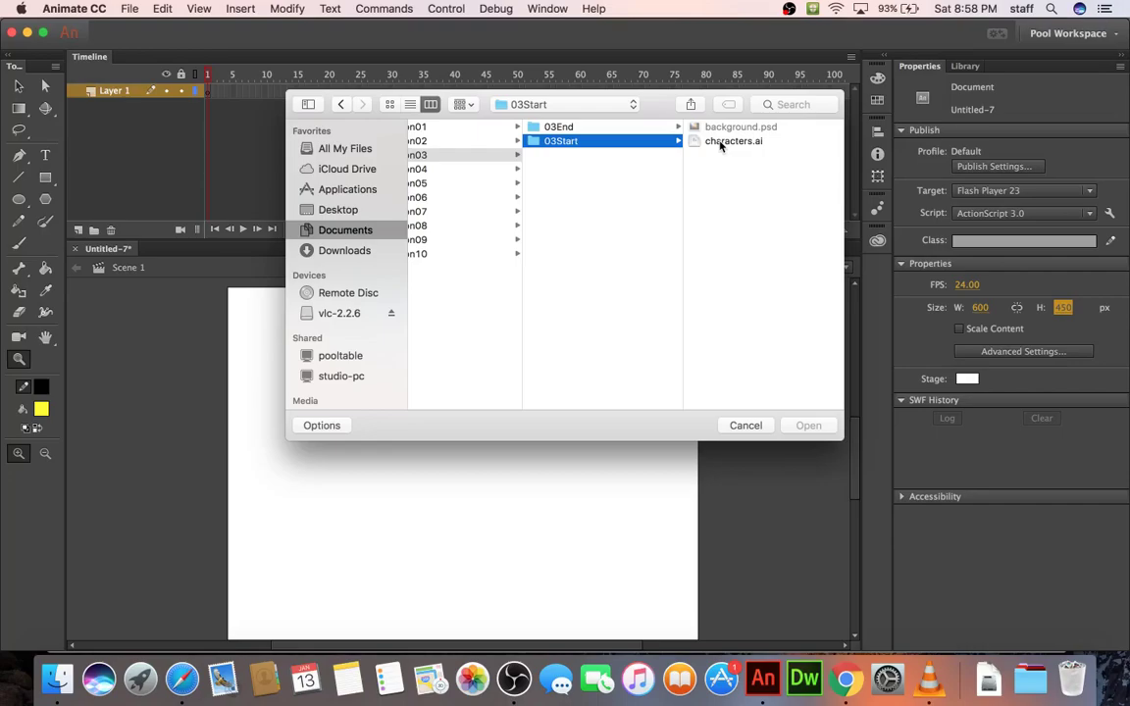
pyautogui.click(722, 142)
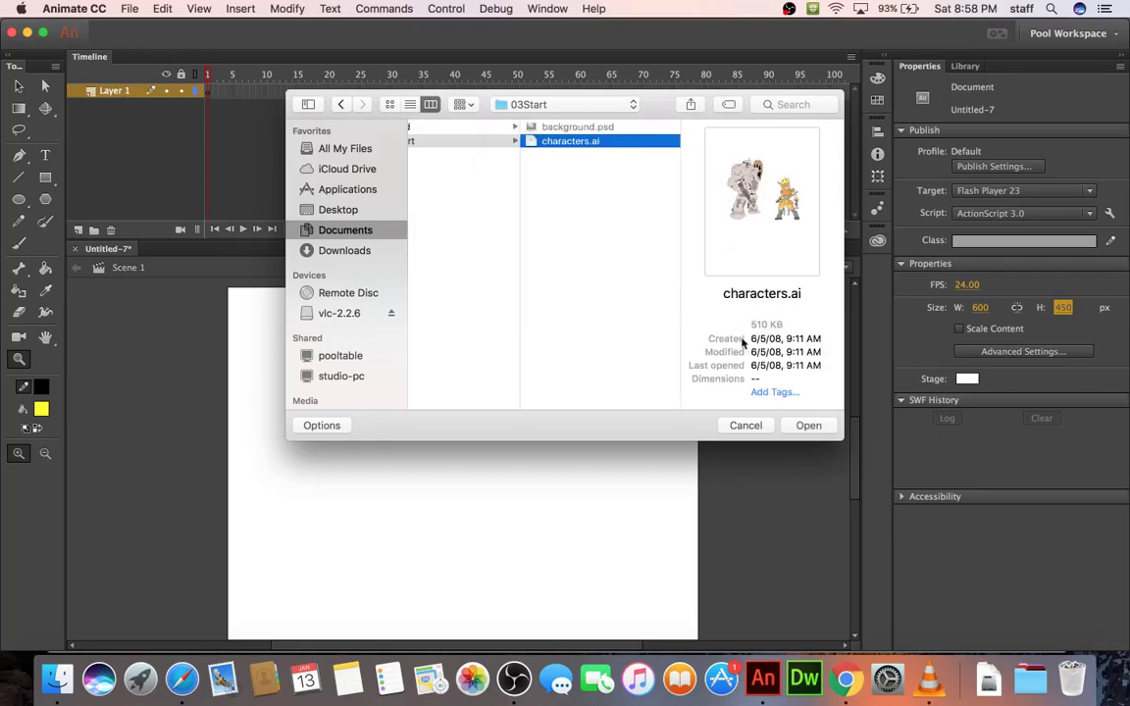
# Step: Confirm the characters.ai import and scroll through its list of Illustrator layers
pyautogui.click(808, 428)
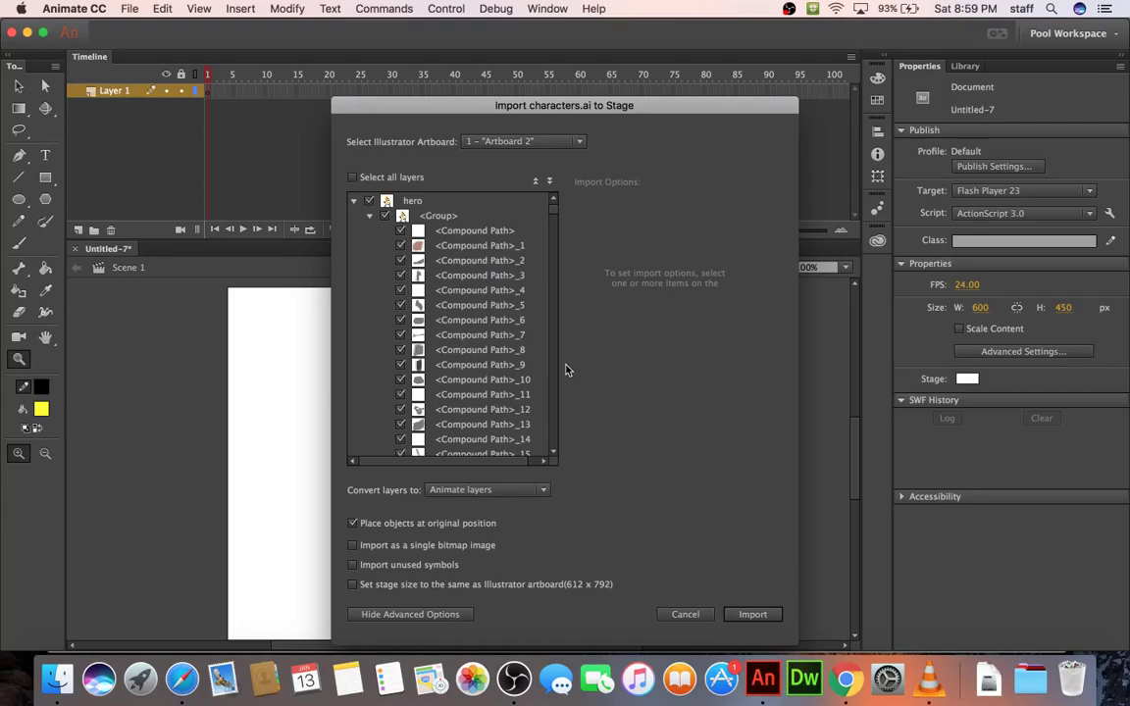
pyautogui.scroll(-10, 556, 213)
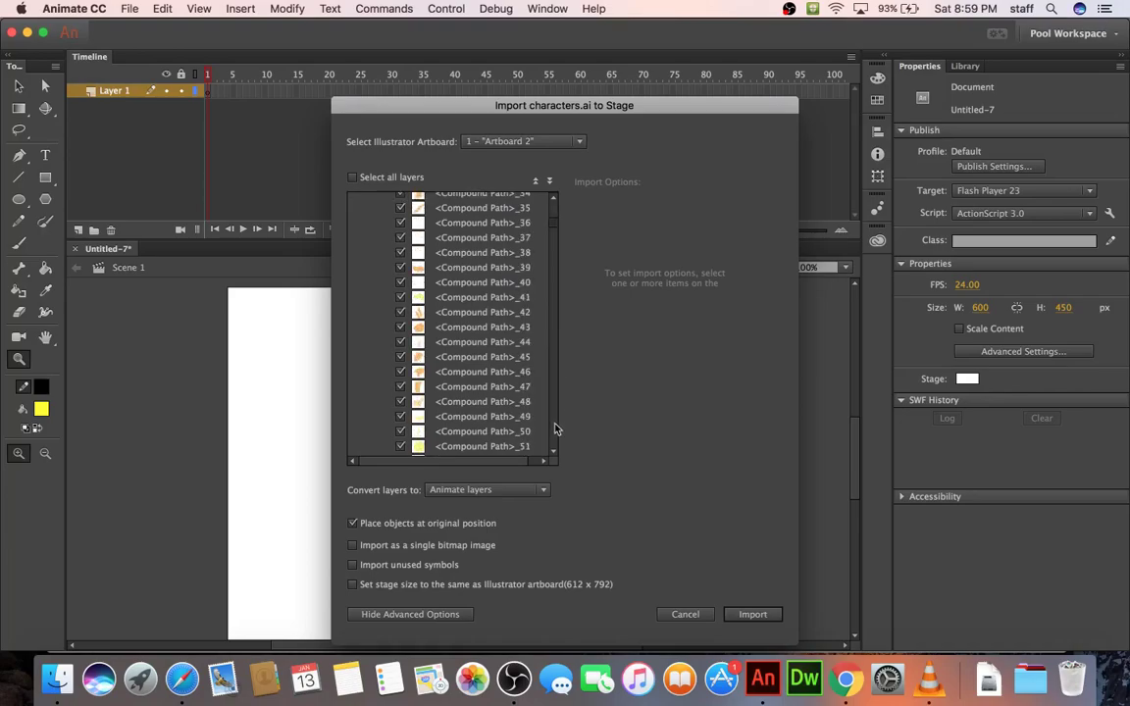
pyautogui.scroll(-20, 554, 431)
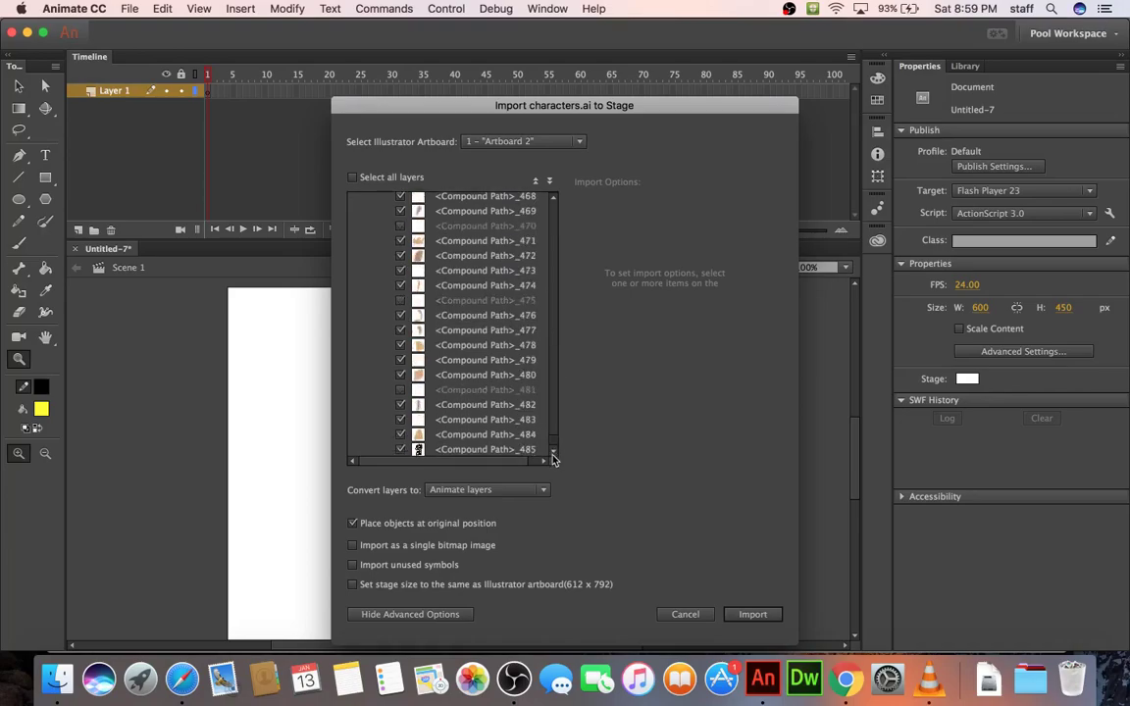
pyautogui.scroll(1, 558, 311)
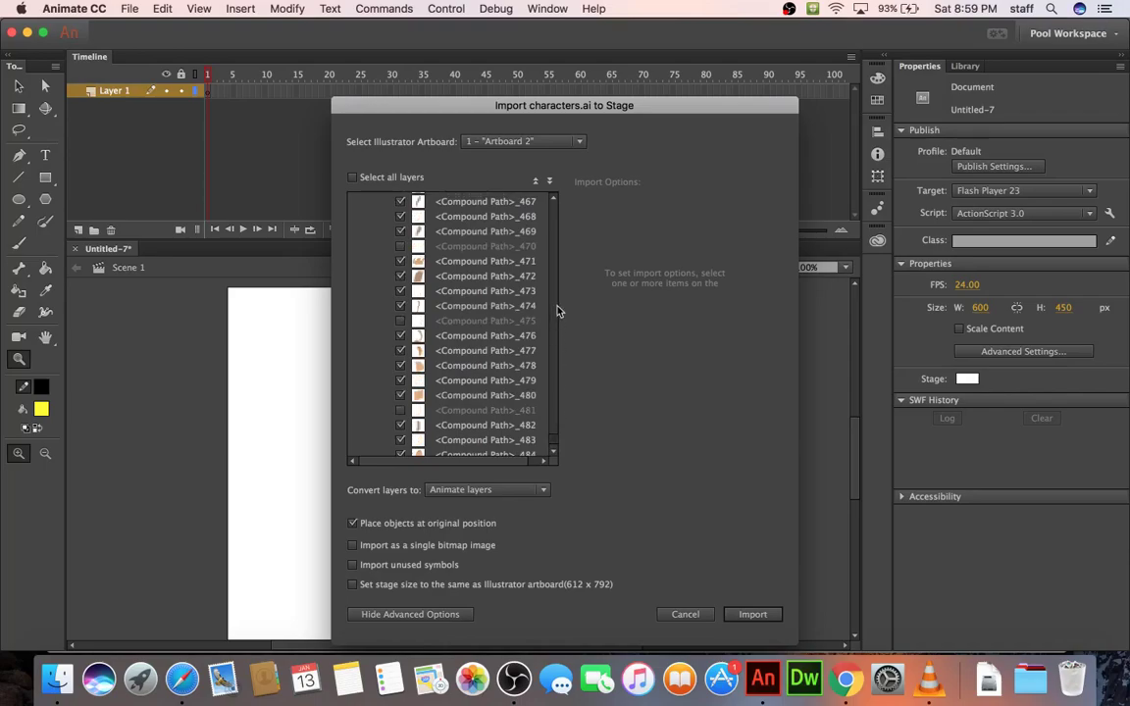
pyautogui.scroll(20, 556, 214)
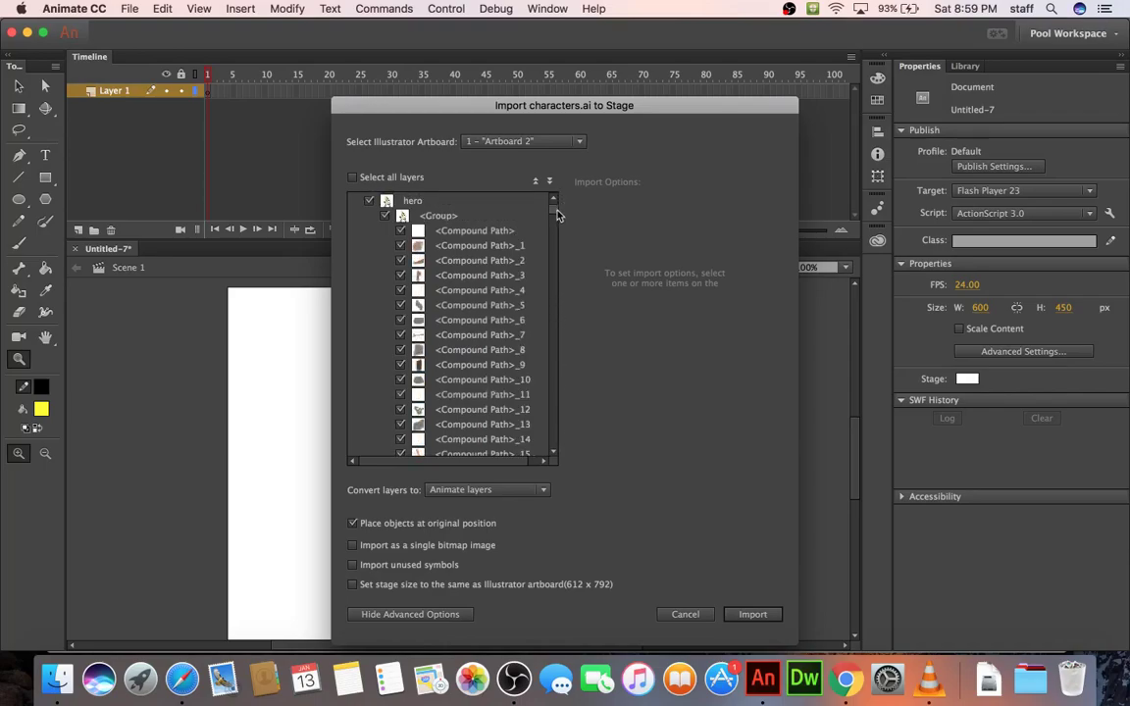
# Step: Inspect the hero and robot layers, include both, and import them onto the stage
pyautogui.click(370, 219)
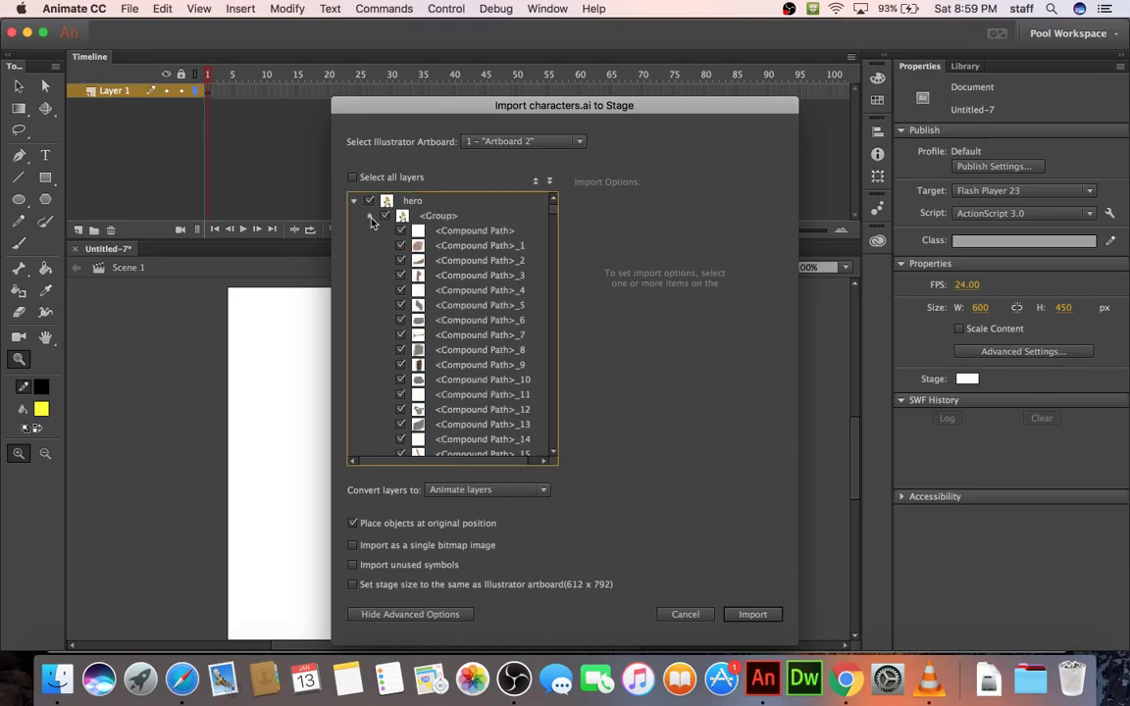
pyautogui.click(371, 218)
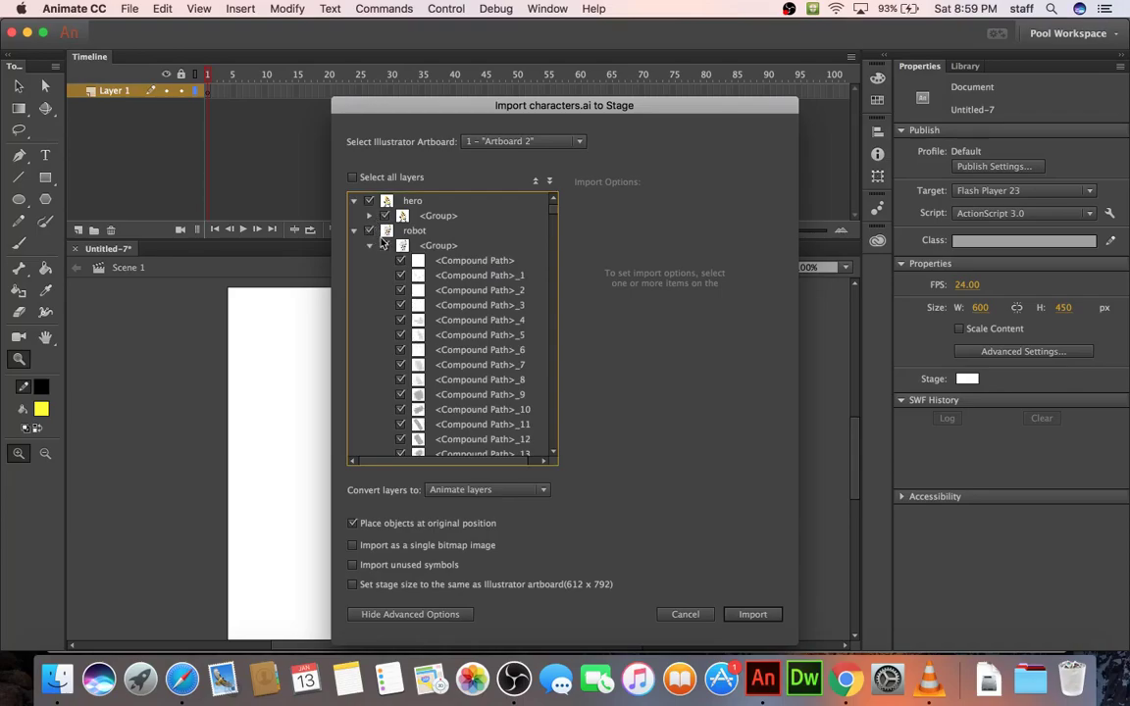
pyautogui.click(370, 245)
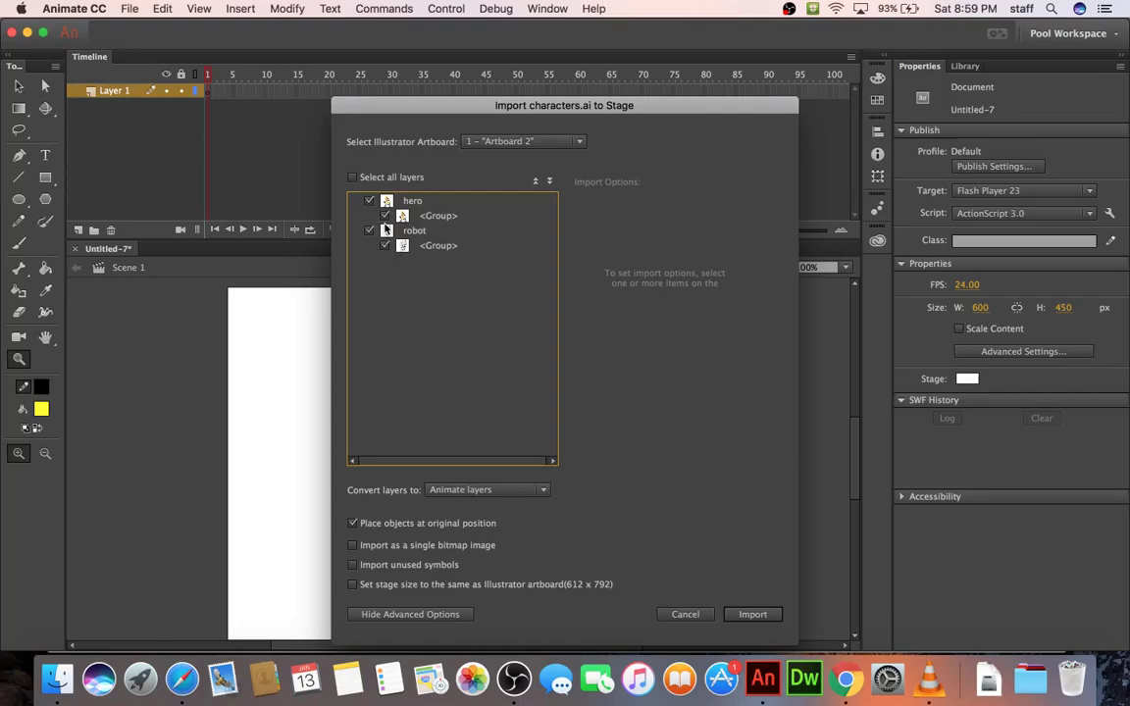
pyautogui.click(372, 217)
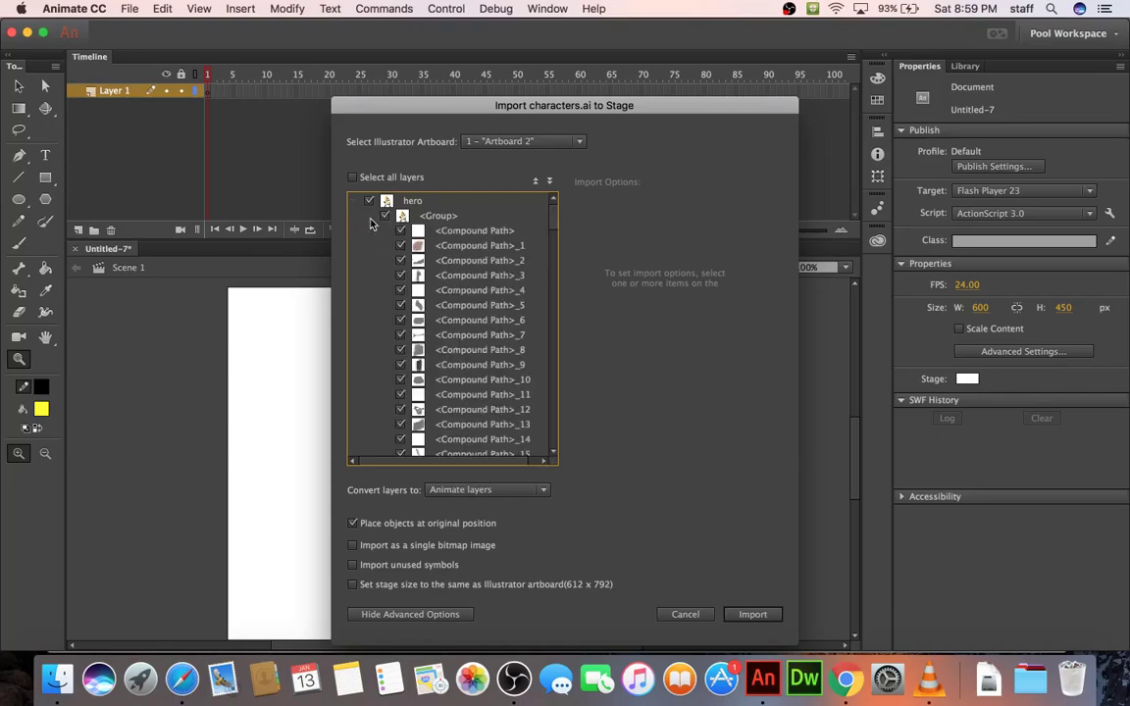
pyautogui.click(370, 218)
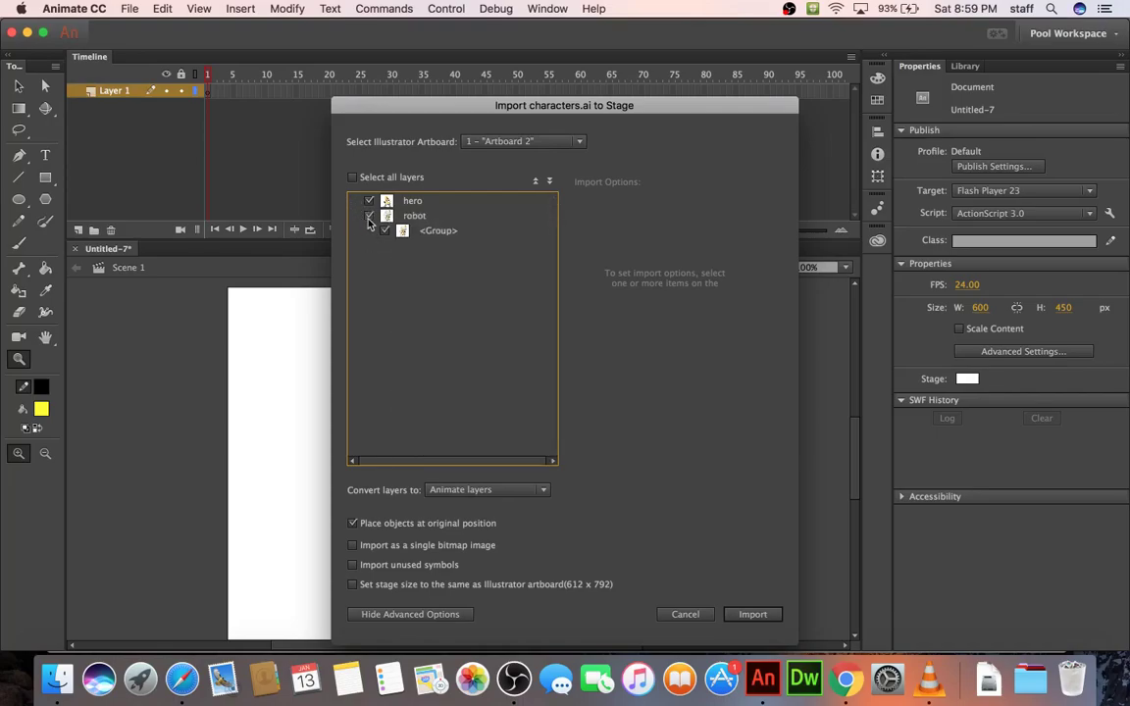
pyautogui.click(365, 215)
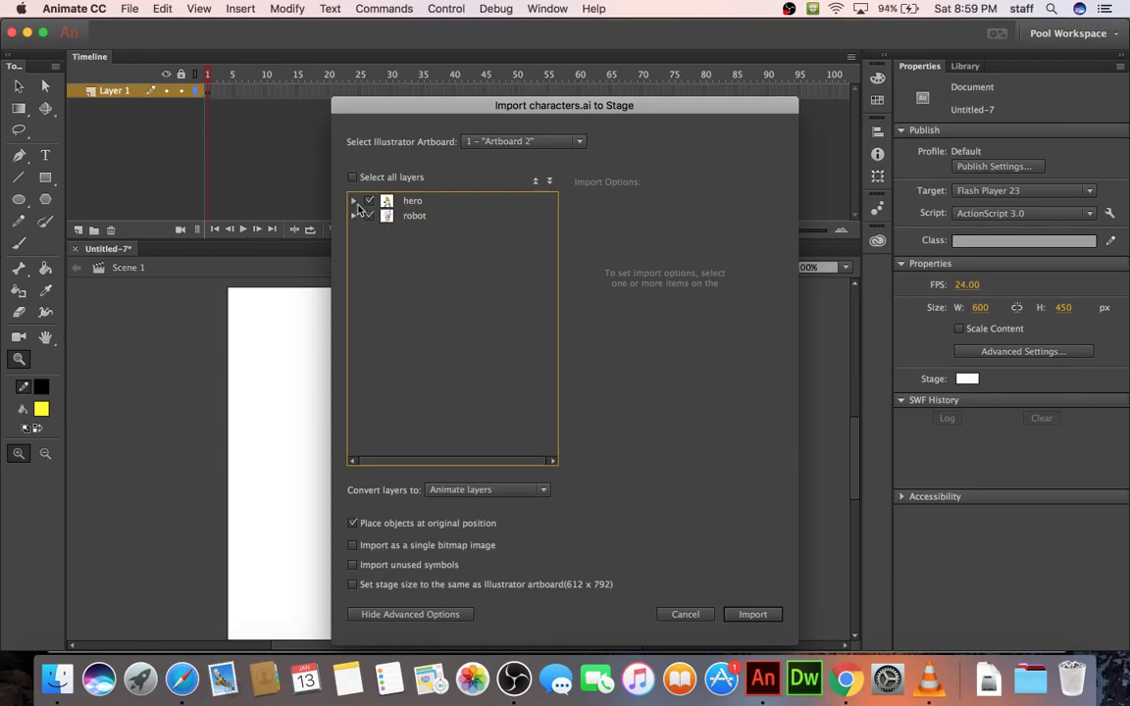
pyautogui.click(354, 201)
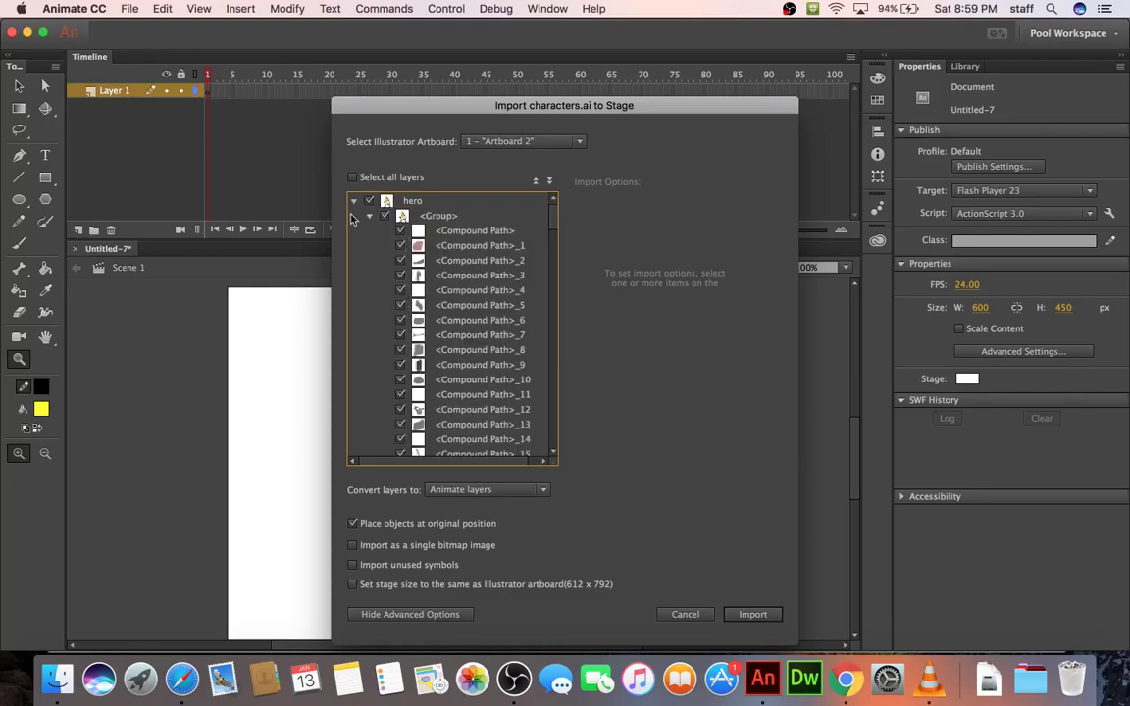
pyautogui.click(355, 201)
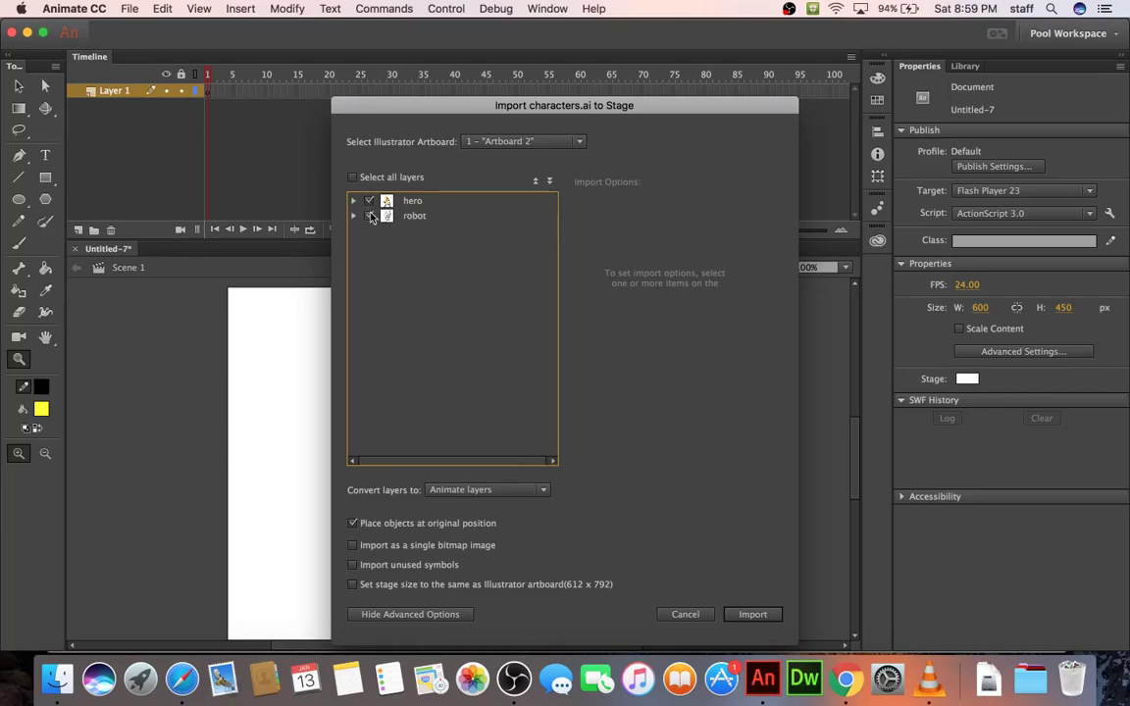
pyautogui.click(370, 216)
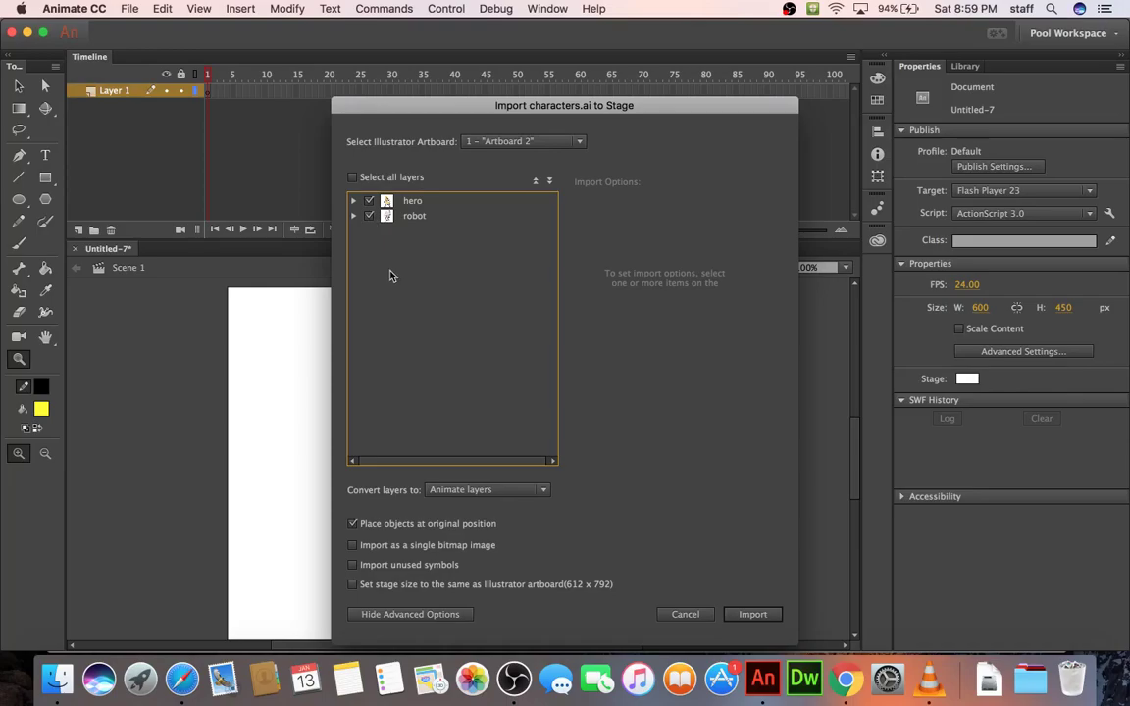
pyautogui.click(740, 616)
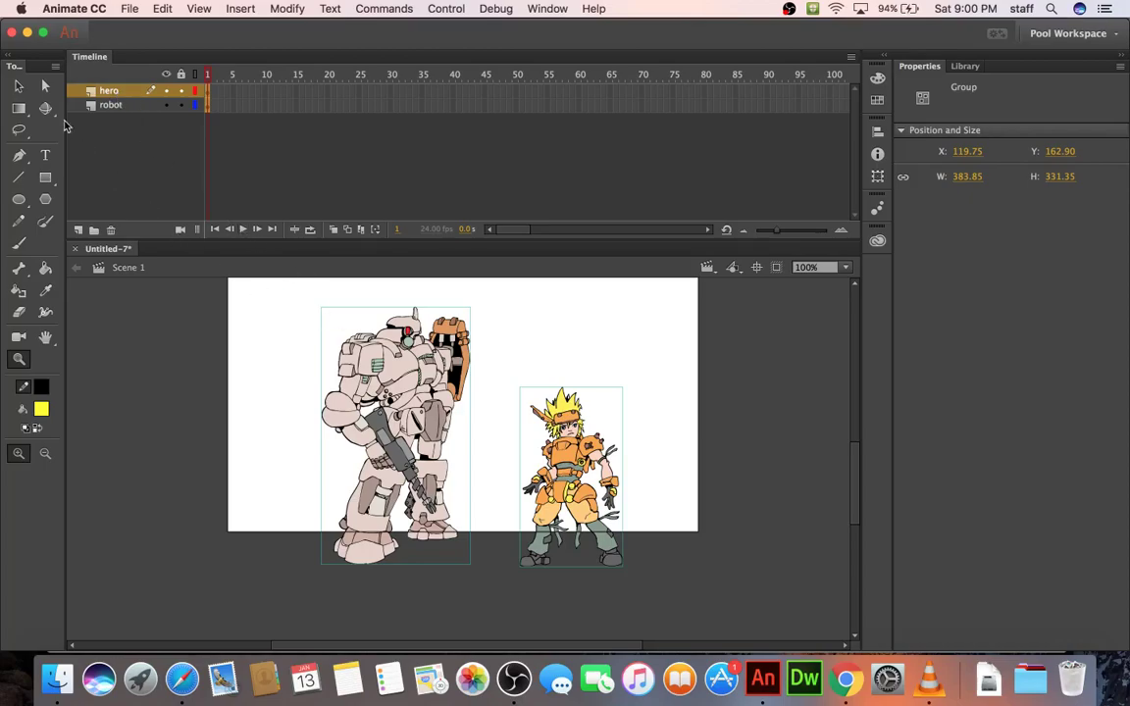
pyautogui.click(19, 86)
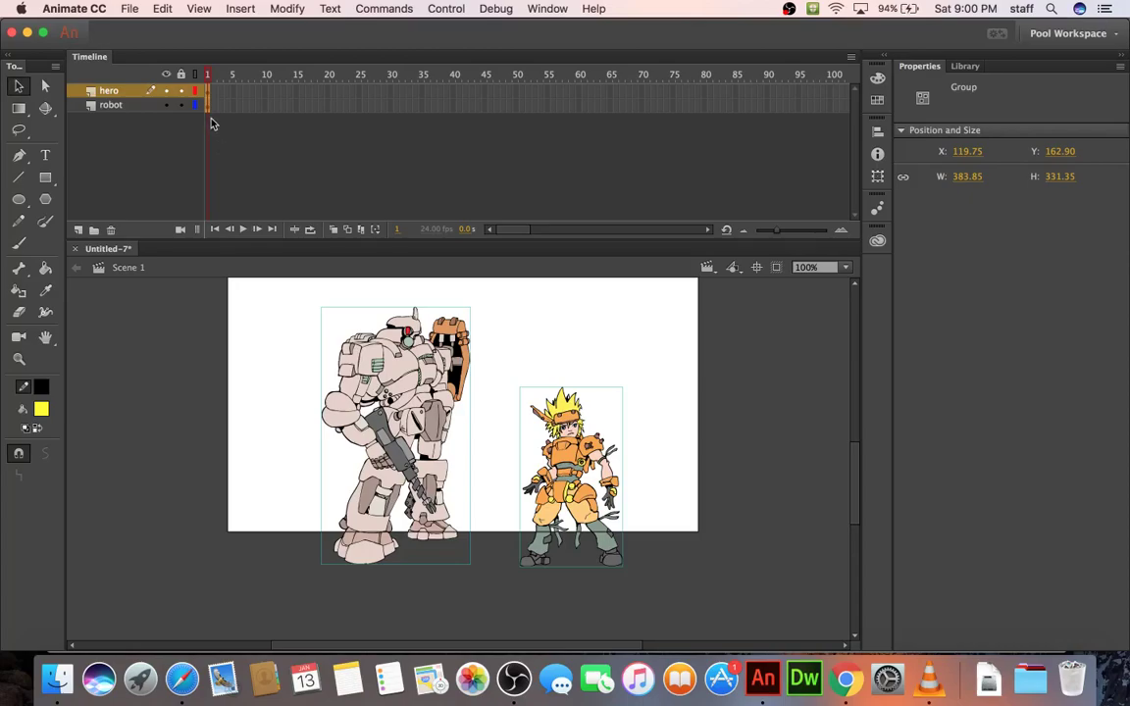
pyautogui.click(108, 105)
pyautogui.click(114, 92)
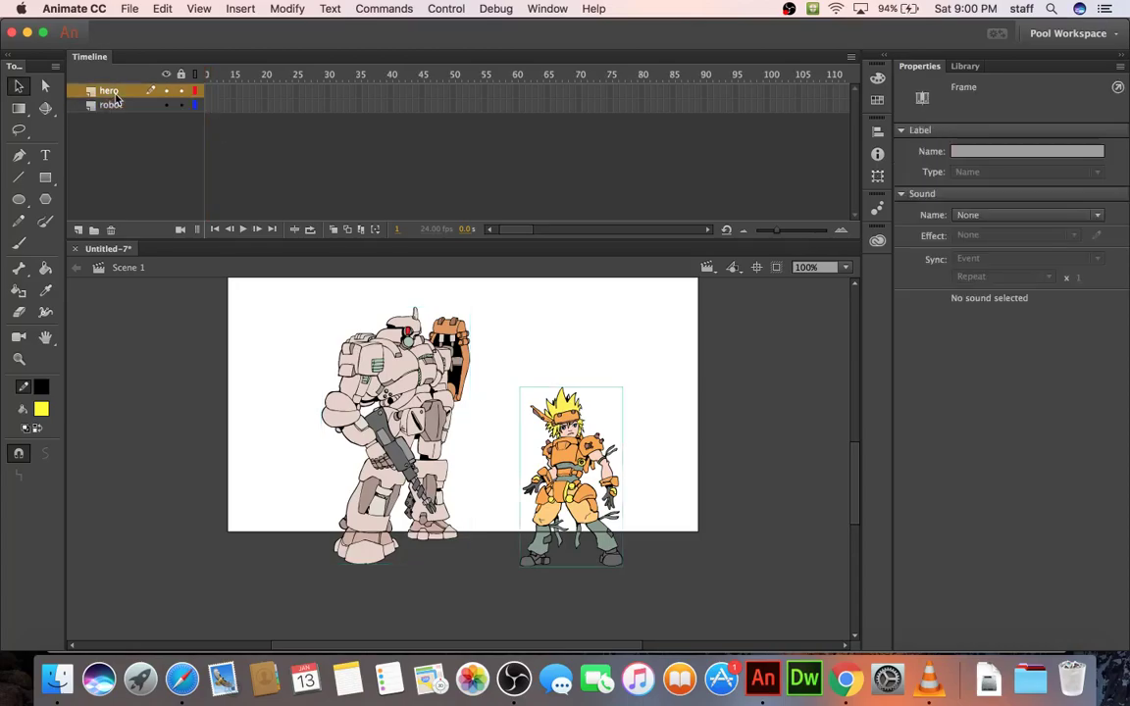
pyautogui.click(116, 106)
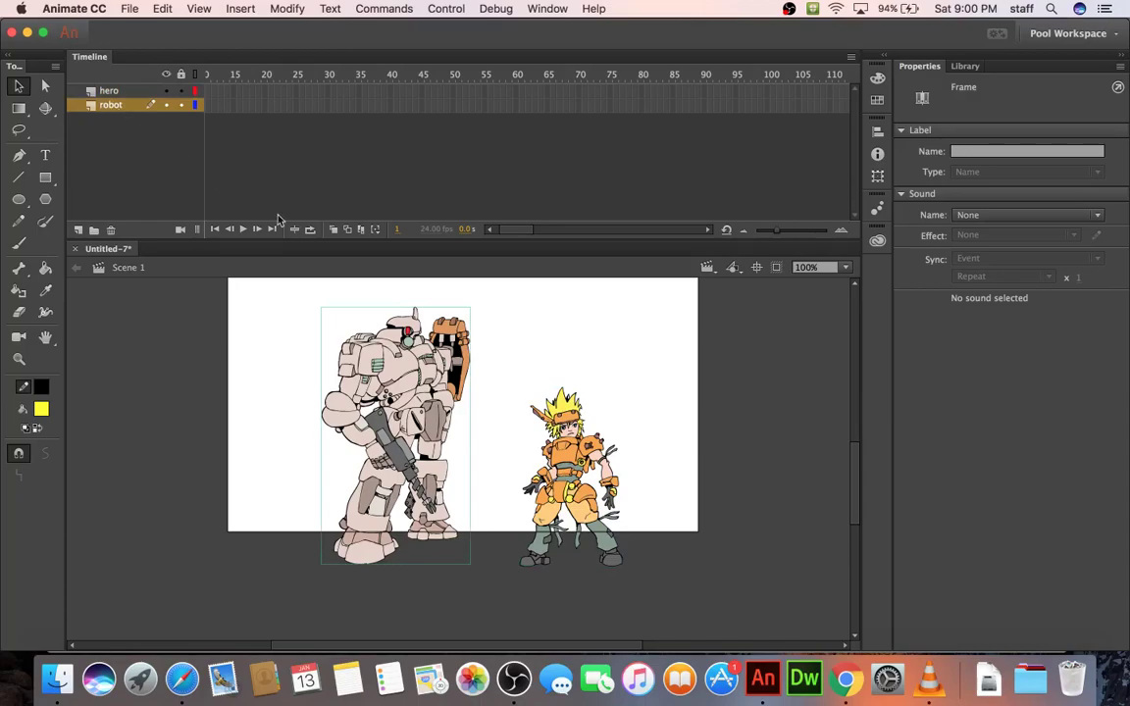
pyautogui.click(374, 363)
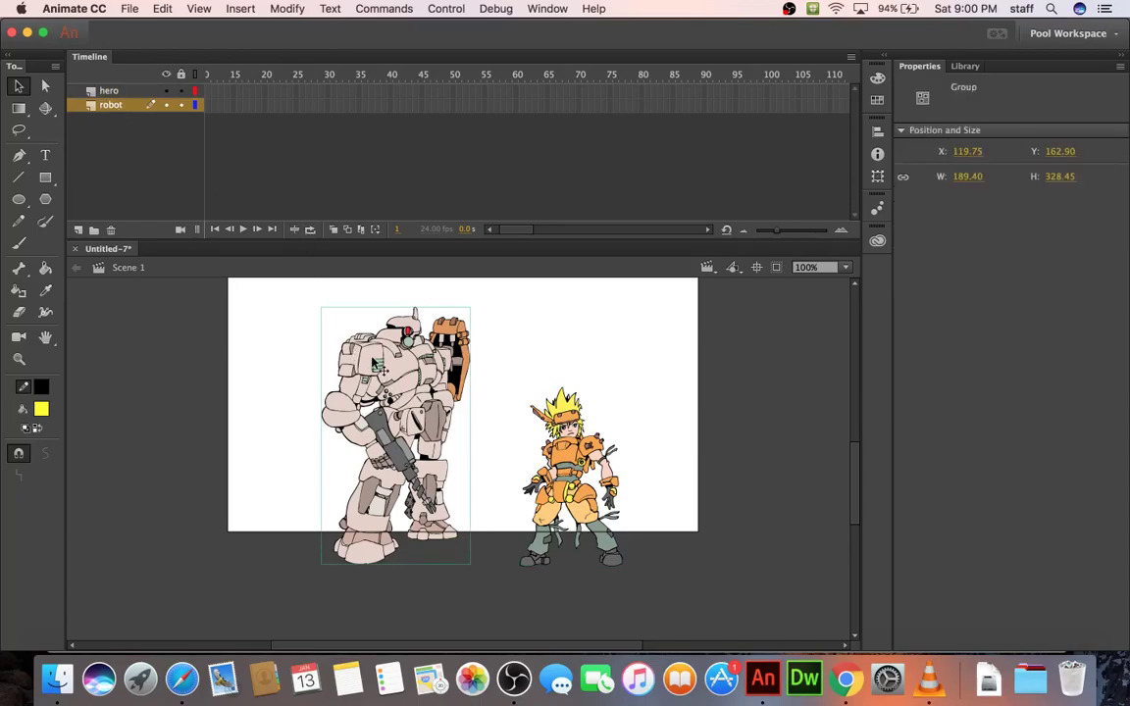
pyautogui.doubleClick(374, 364)
pyautogui.doubleClick(265, 323)
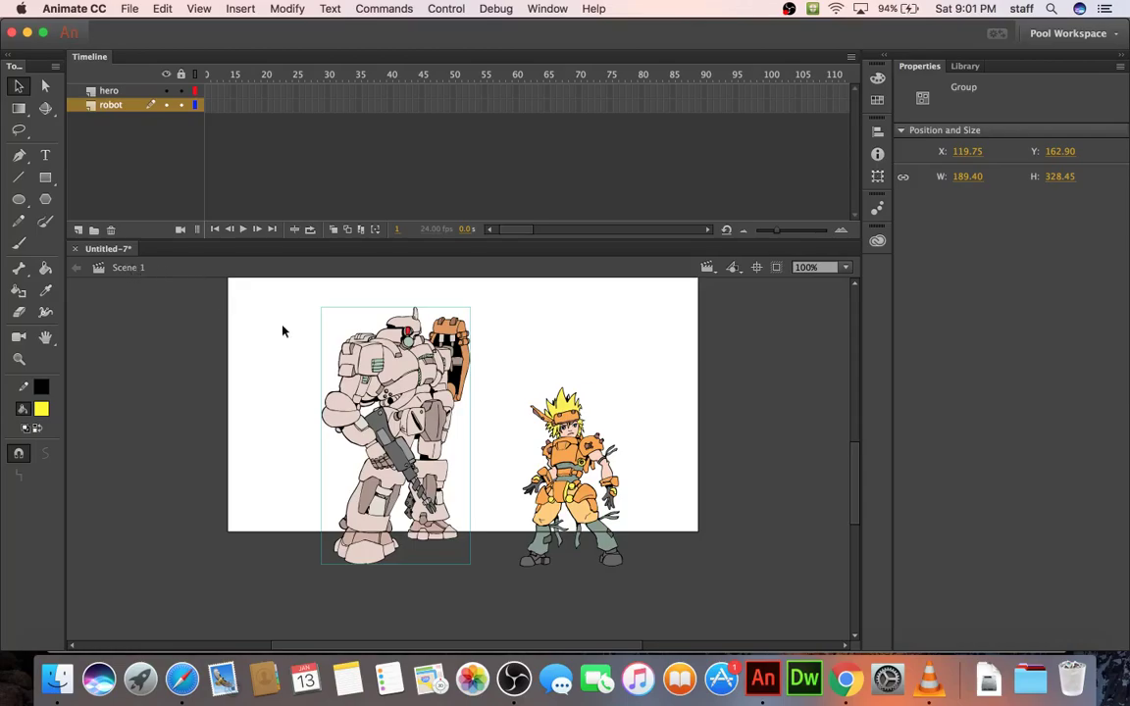
# Step: Convert the robot artwork into a Movie Clip symbol named 'robot' via Modify > Convert to Symbol
pyautogui.rightClick(389, 383)
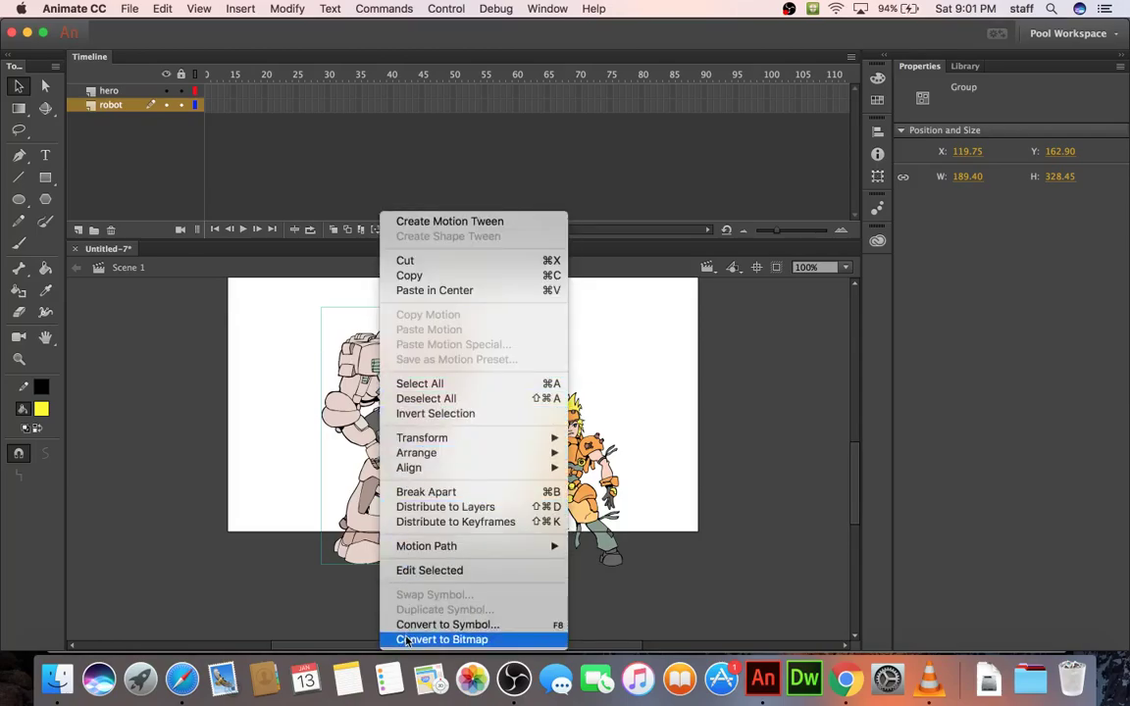
pyautogui.click(329, 349)
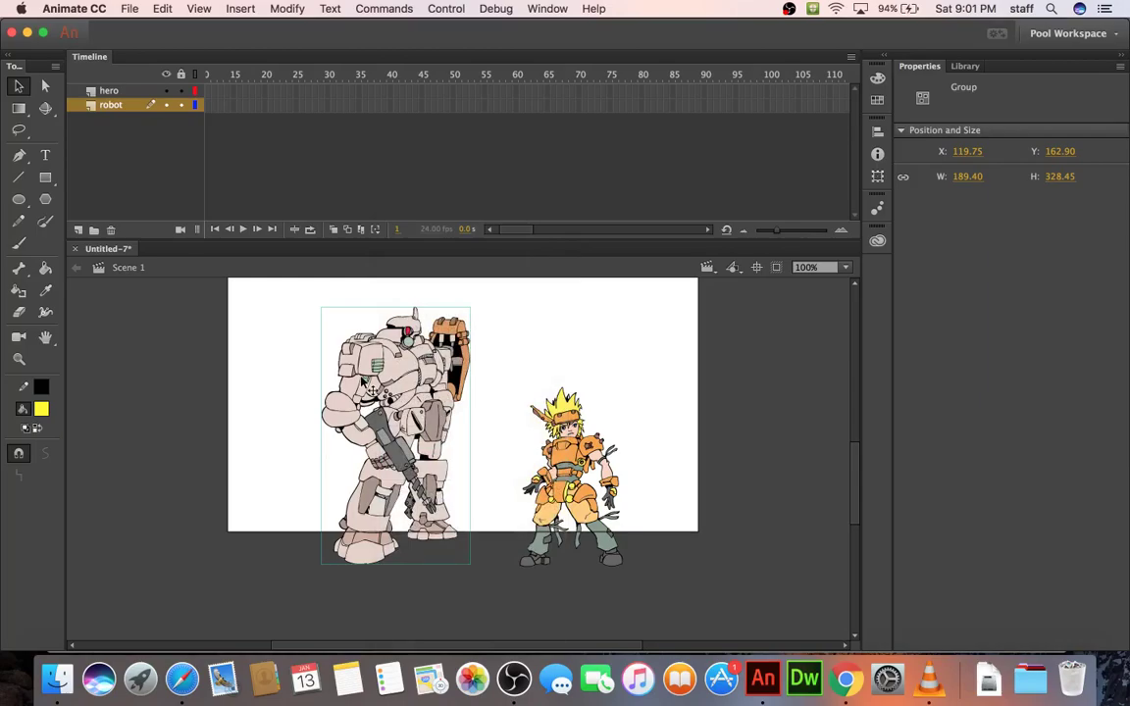
pyautogui.press('F8')
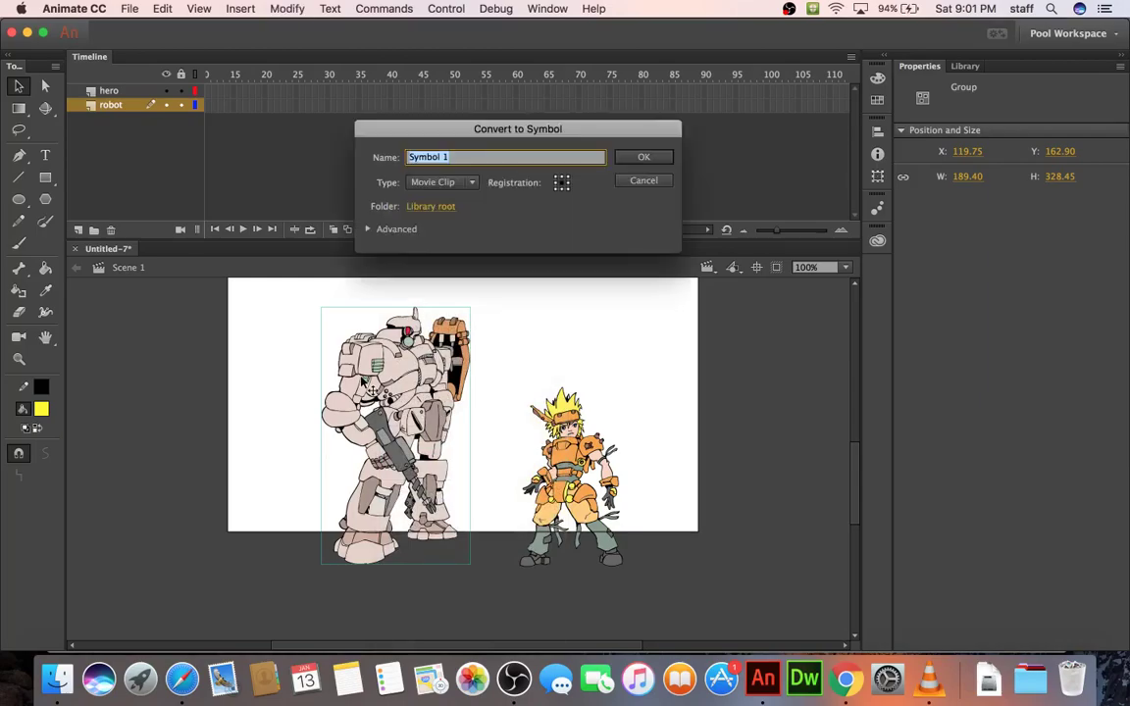
pyautogui.click(642, 180)
pyautogui.click(287, 8)
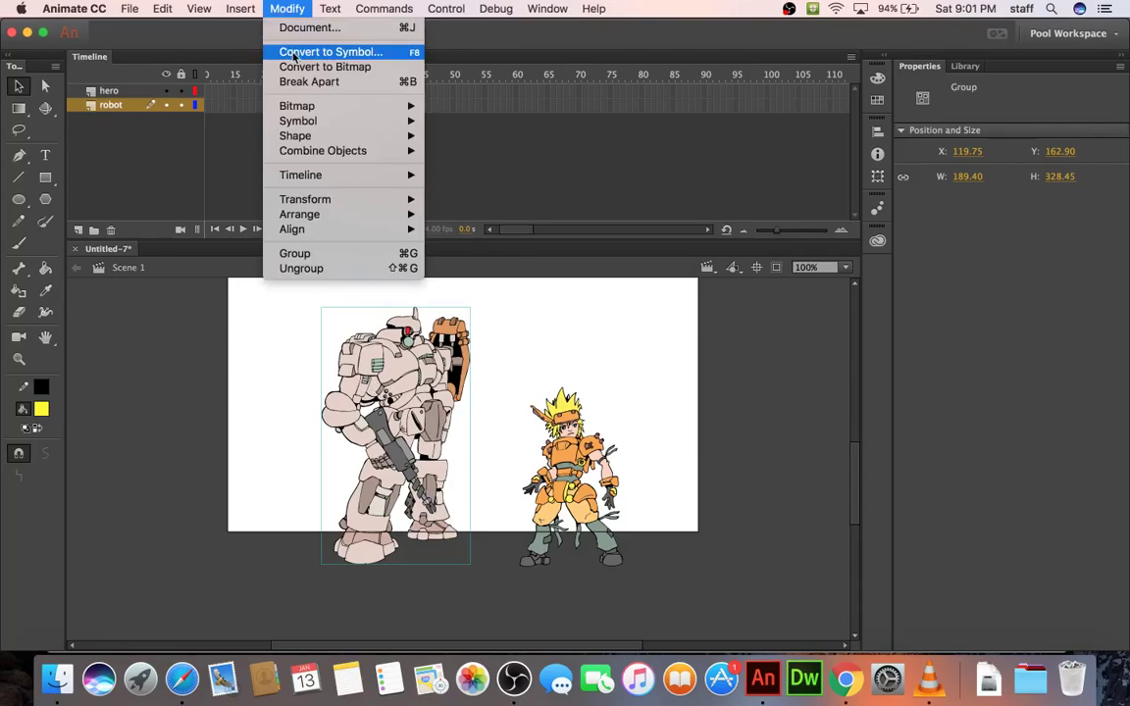
pyautogui.click(294, 53)
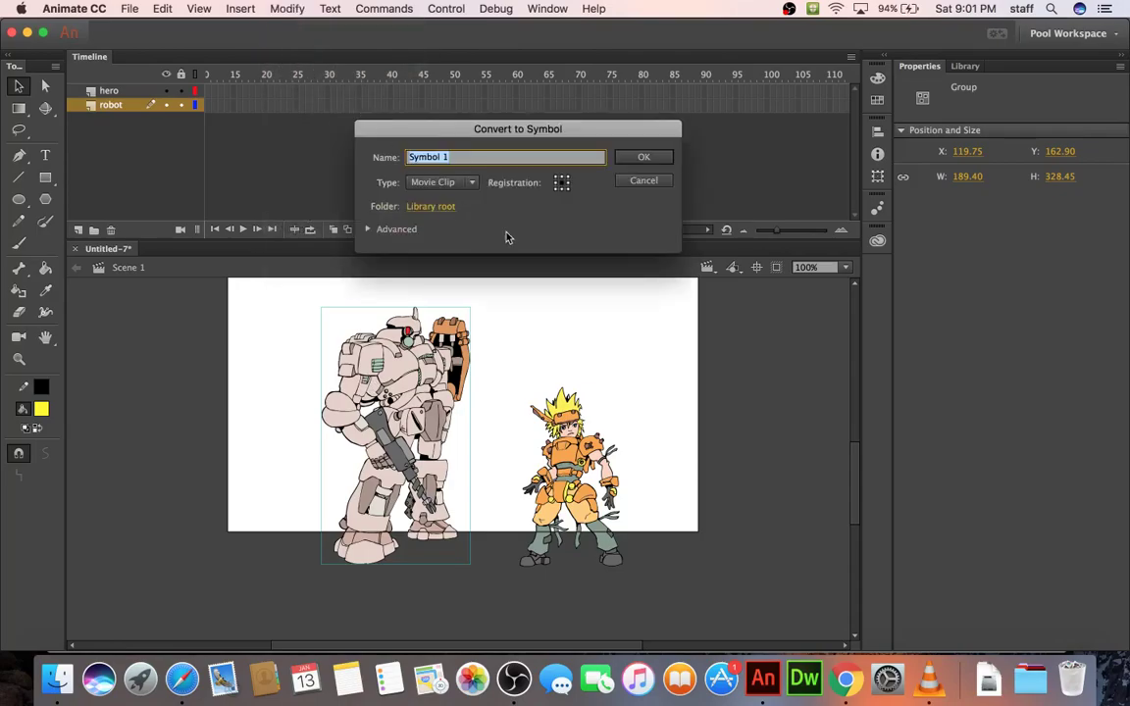
pyautogui.write('robot')
pyautogui.press('Return')
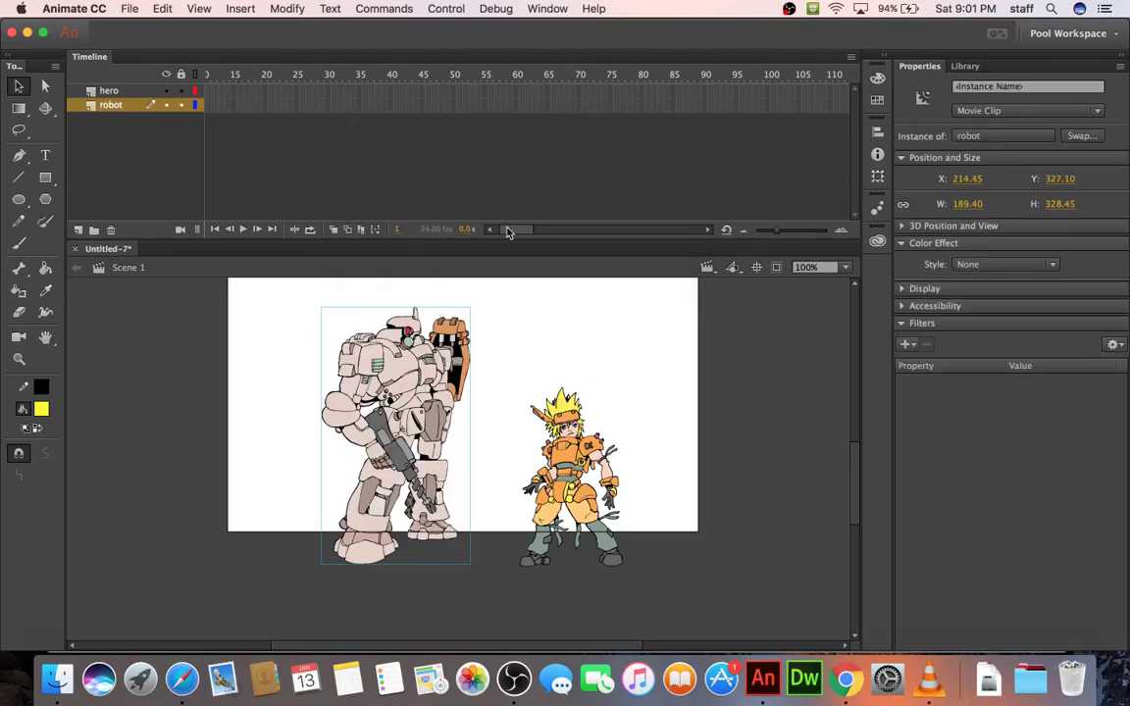
# Step: Break apart the robot symbol and reconvert it into a Movie Clip named 'robot2' after a name clash
pyautogui.rightClick(390, 363)
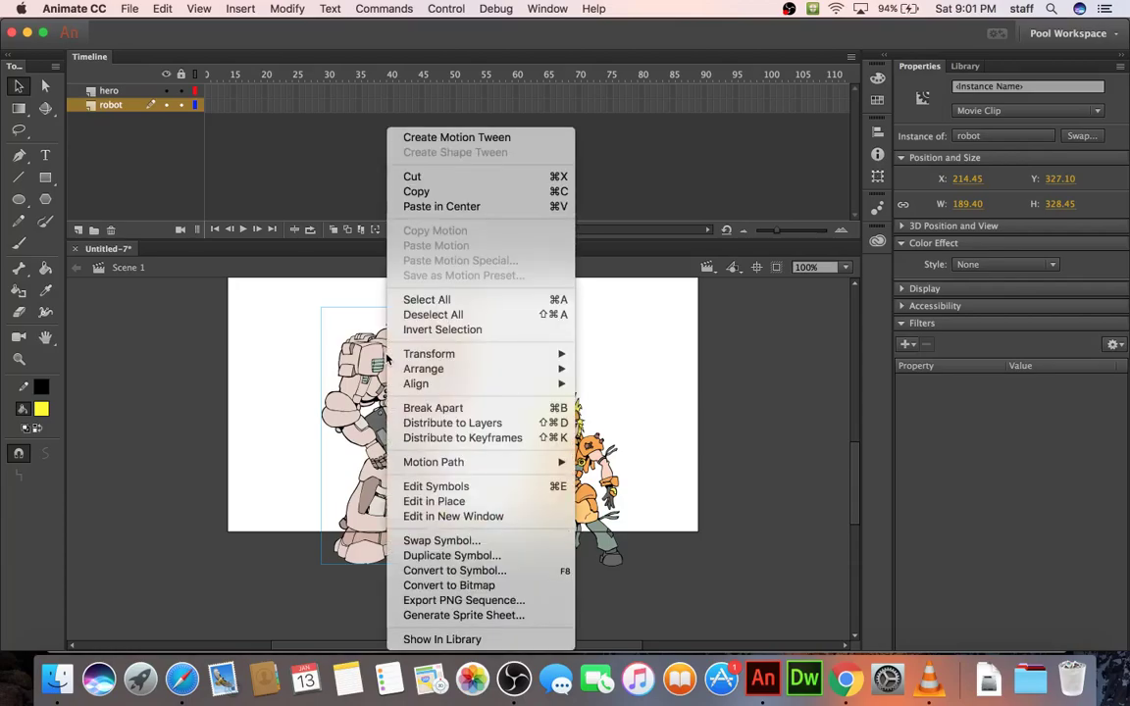
pyautogui.click(432, 407)
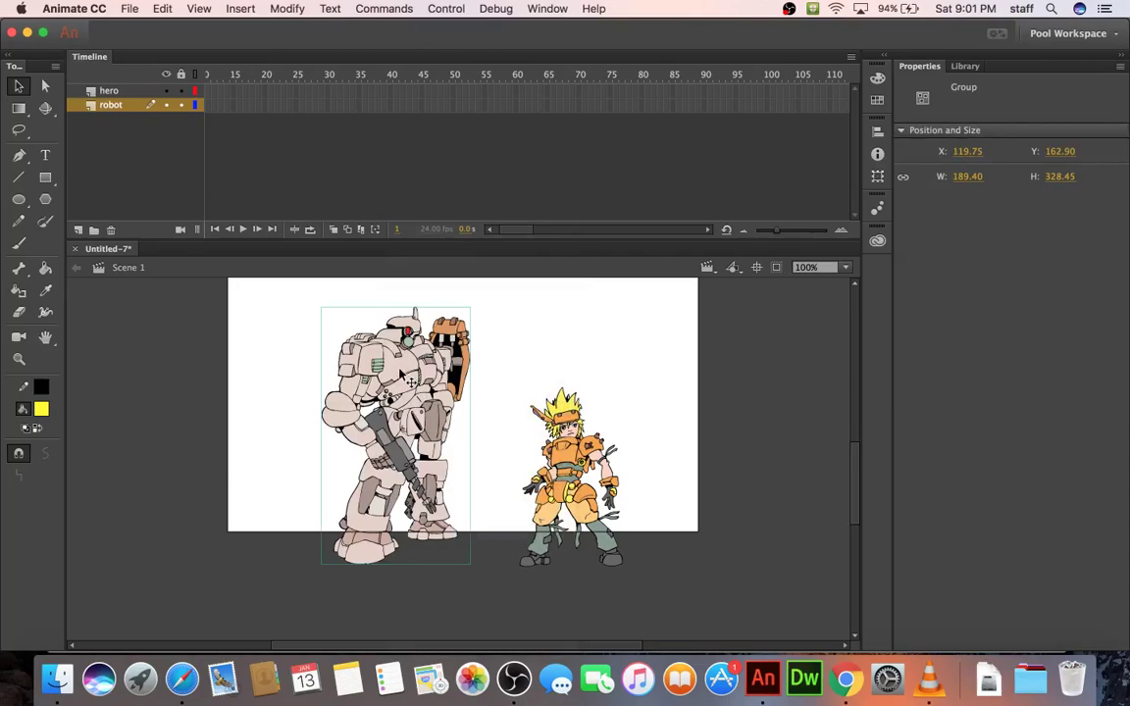
pyautogui.rightClick(408, 375)
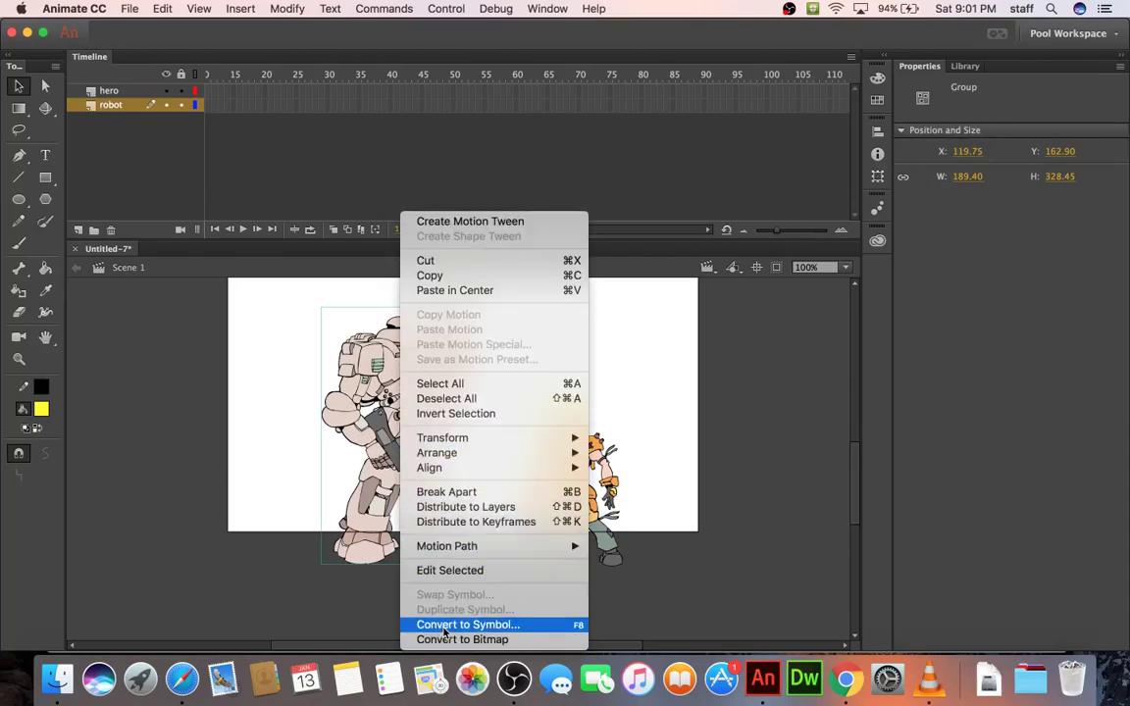
pyautogui.click(451, 625)
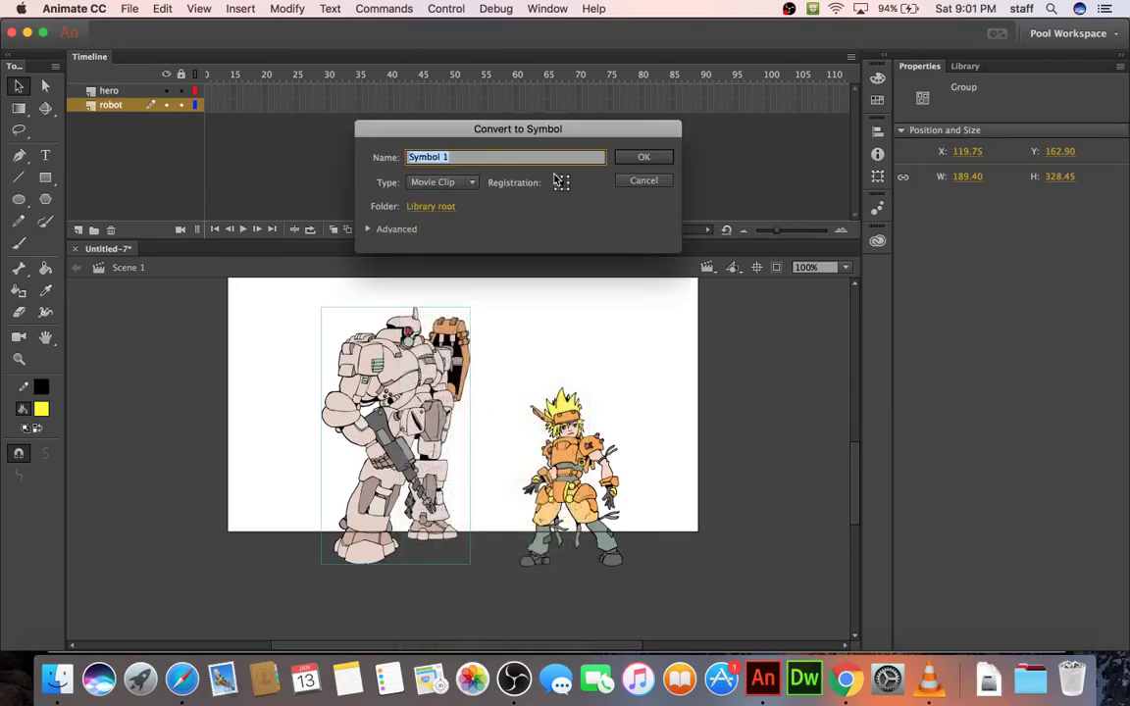
pyautogui.click(559, 182)
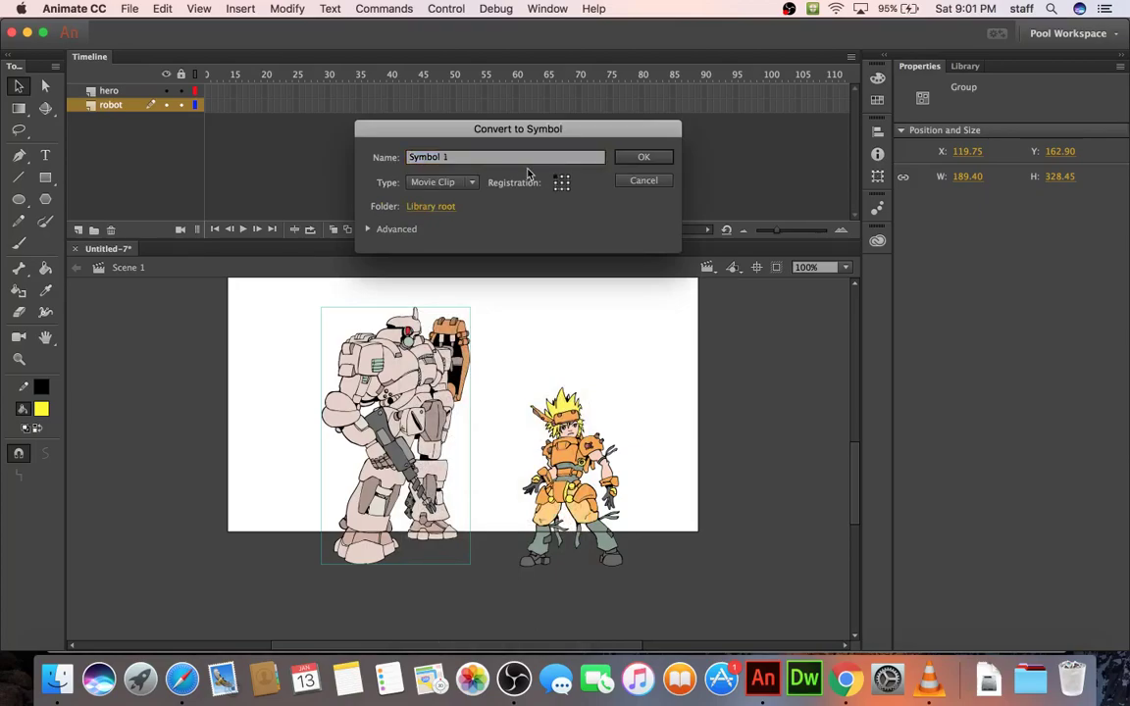
pyautogui.moveTo(469, 158); pyautogui.dragTo(353, 155)
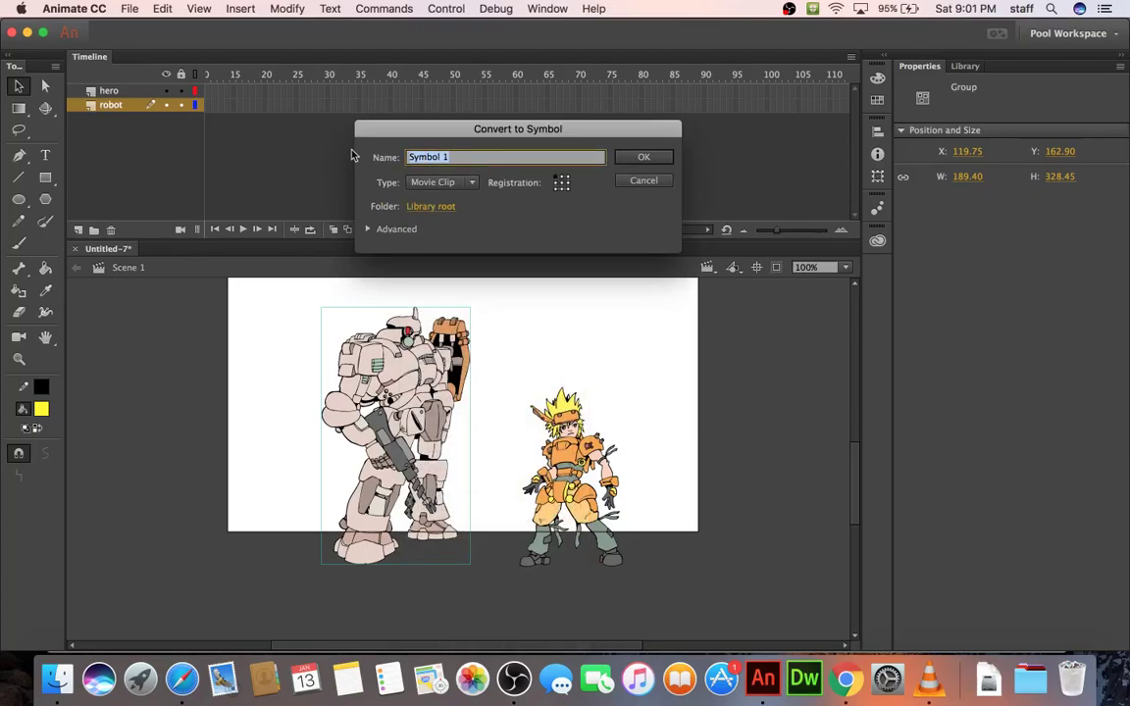
pyautogui.write('robot')
pyautogui.click(628, 162)
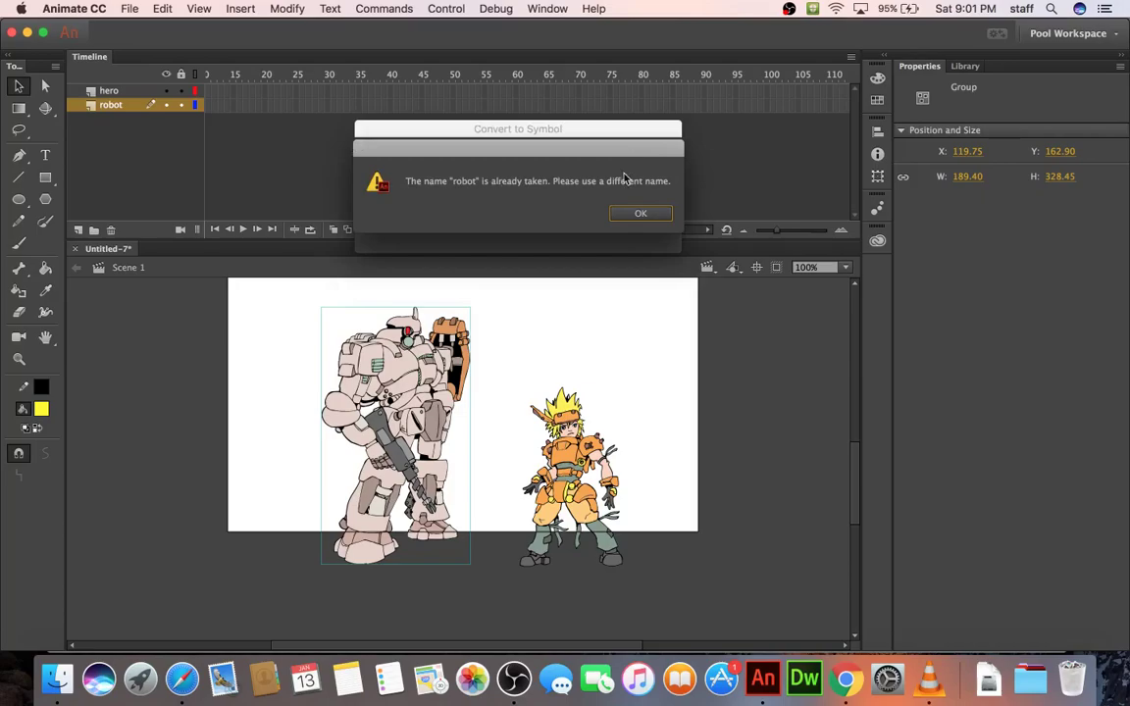
pyautogui.click(639, 213)
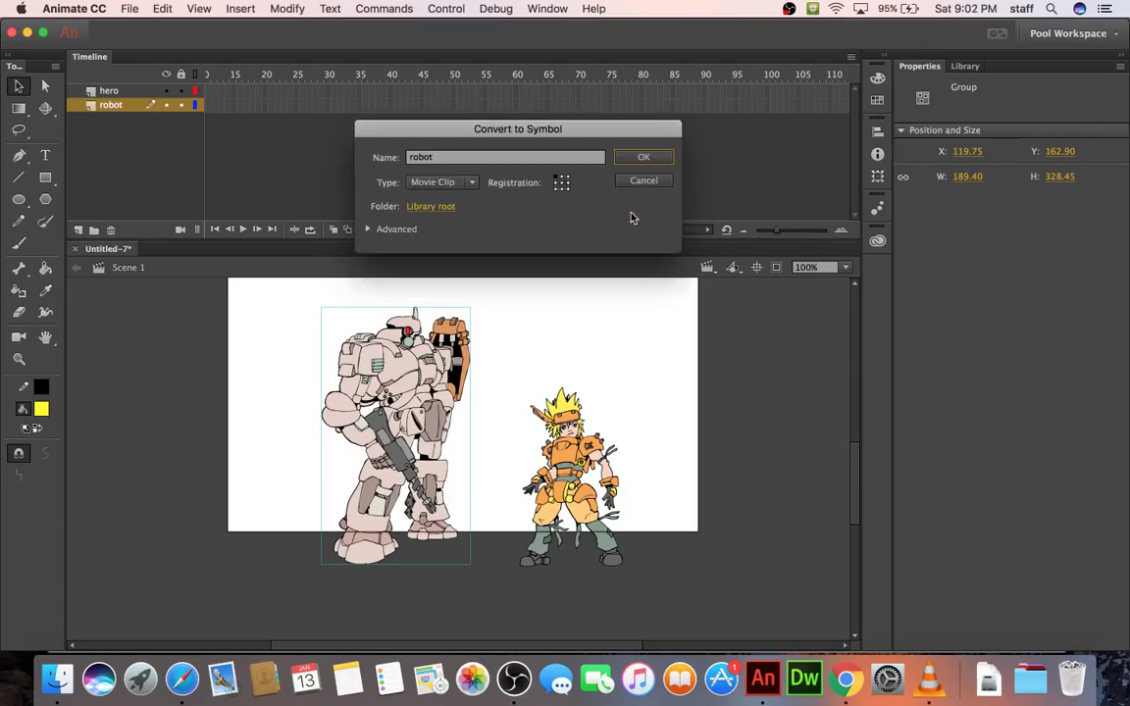
pyautogui.click(471, 158)
pyautogui.write('2')
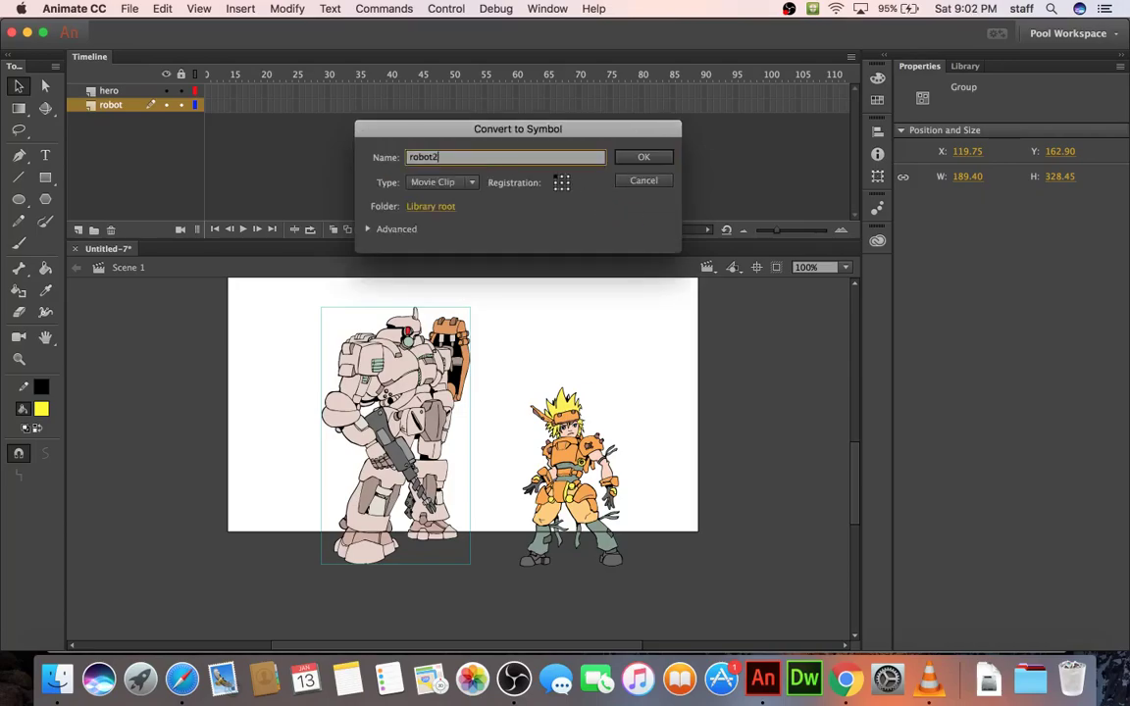
pyautogui.click(643, 158)
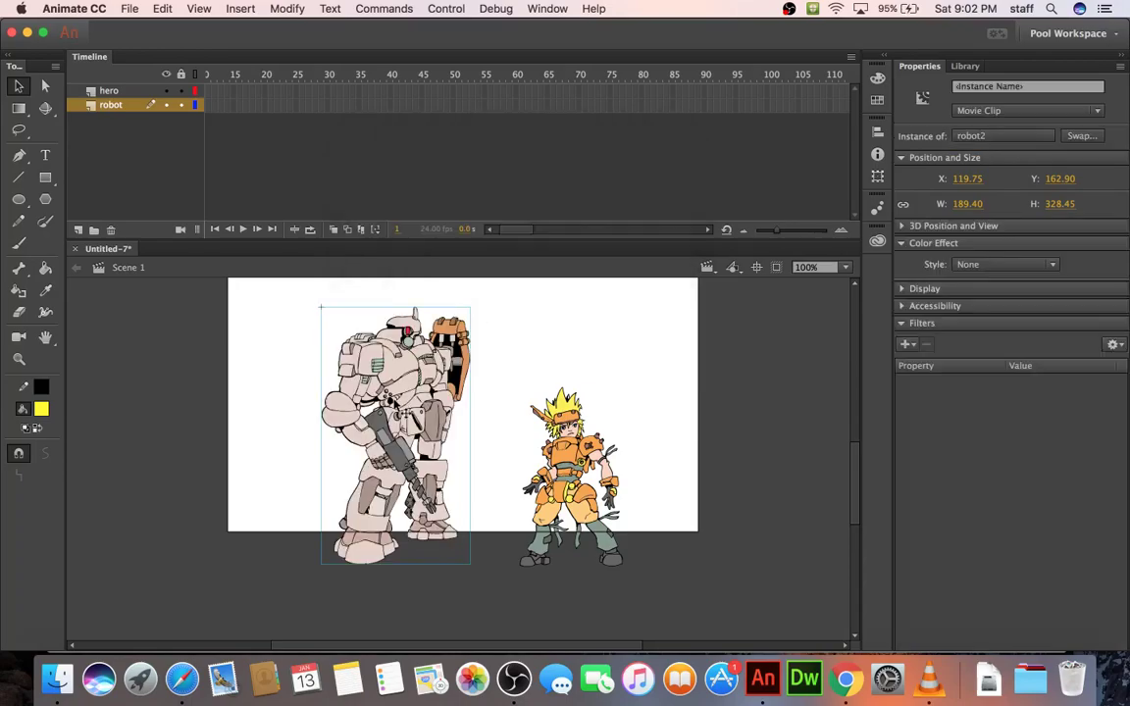
# Step: In the Library, delete the old robot symbol and rename robot2 to 'robot'
pyautogui.click(963, 65)
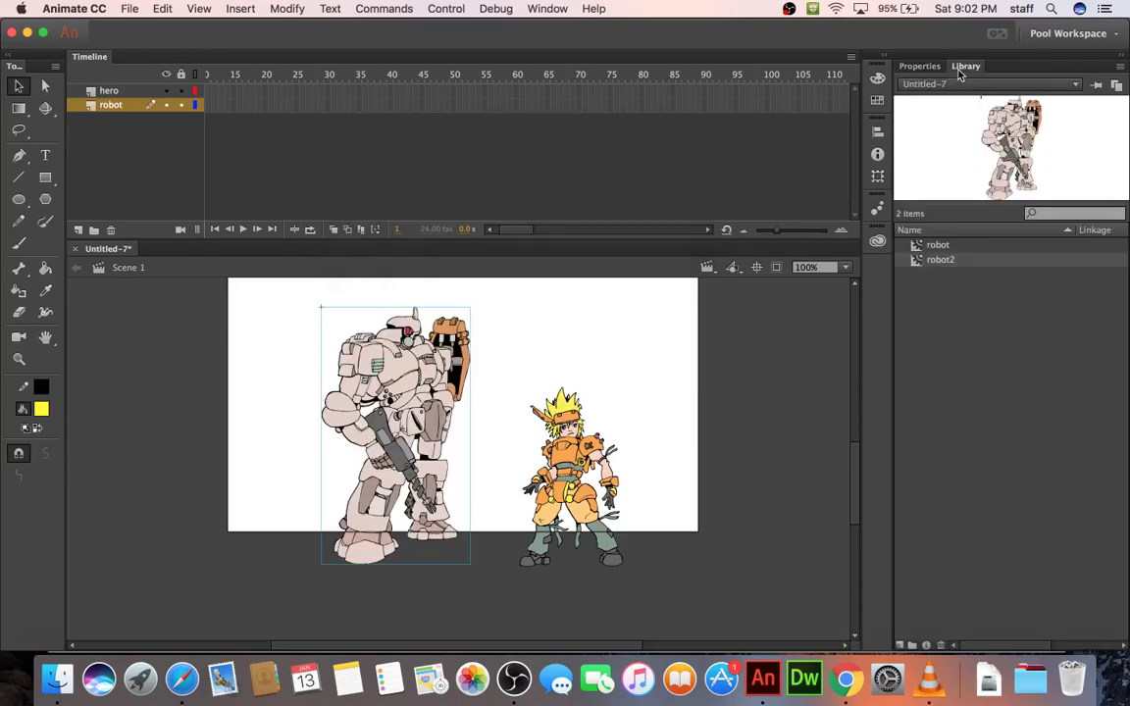
pyautogui.click(935, 246)
pyautogui.rightClick(933, 251)
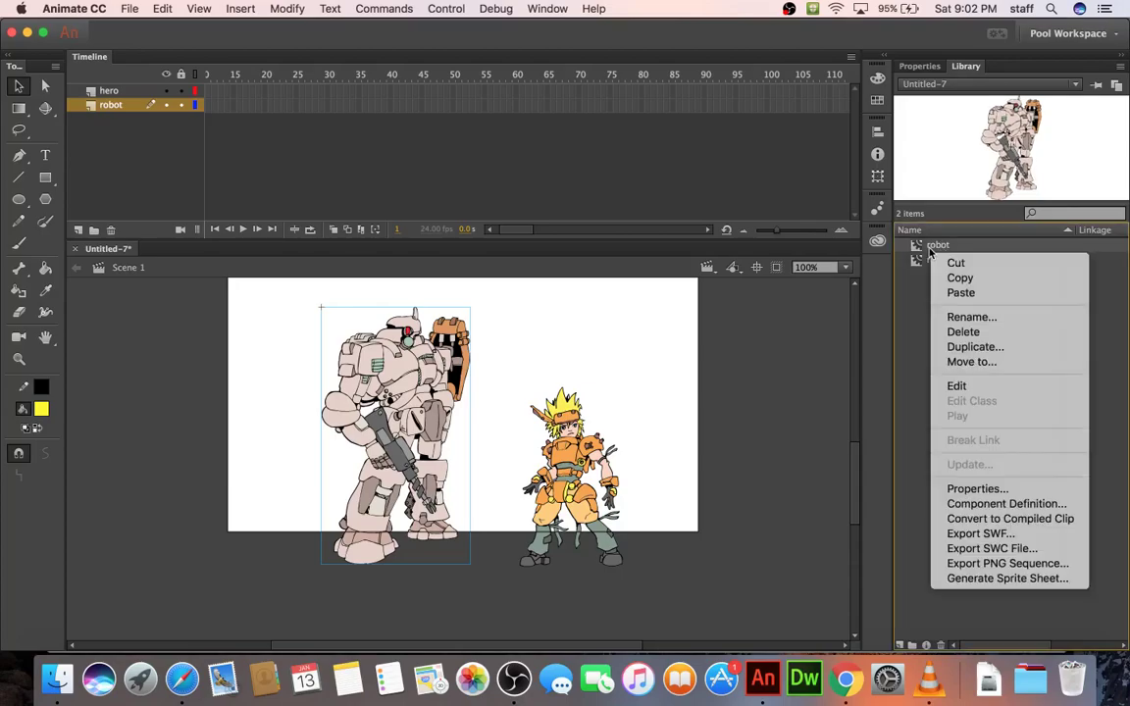
pyautogui.click(959, 331)
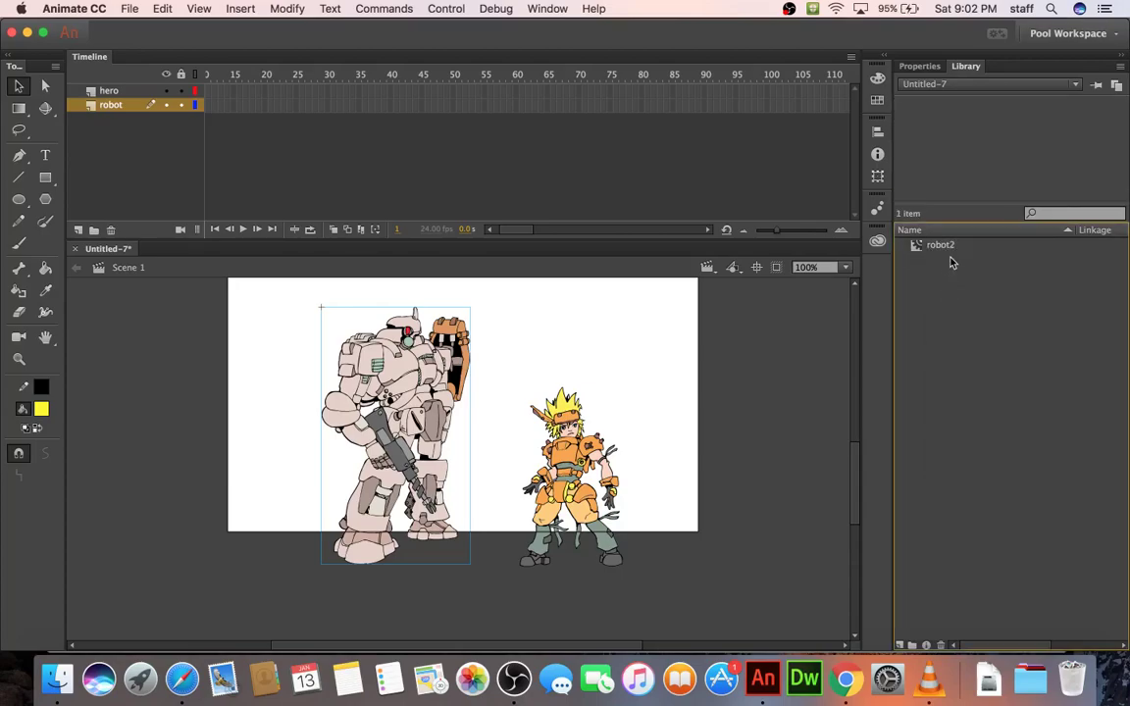
pyautogui.doubleClick(941, 245)
pyautogui.press('BackSpace')
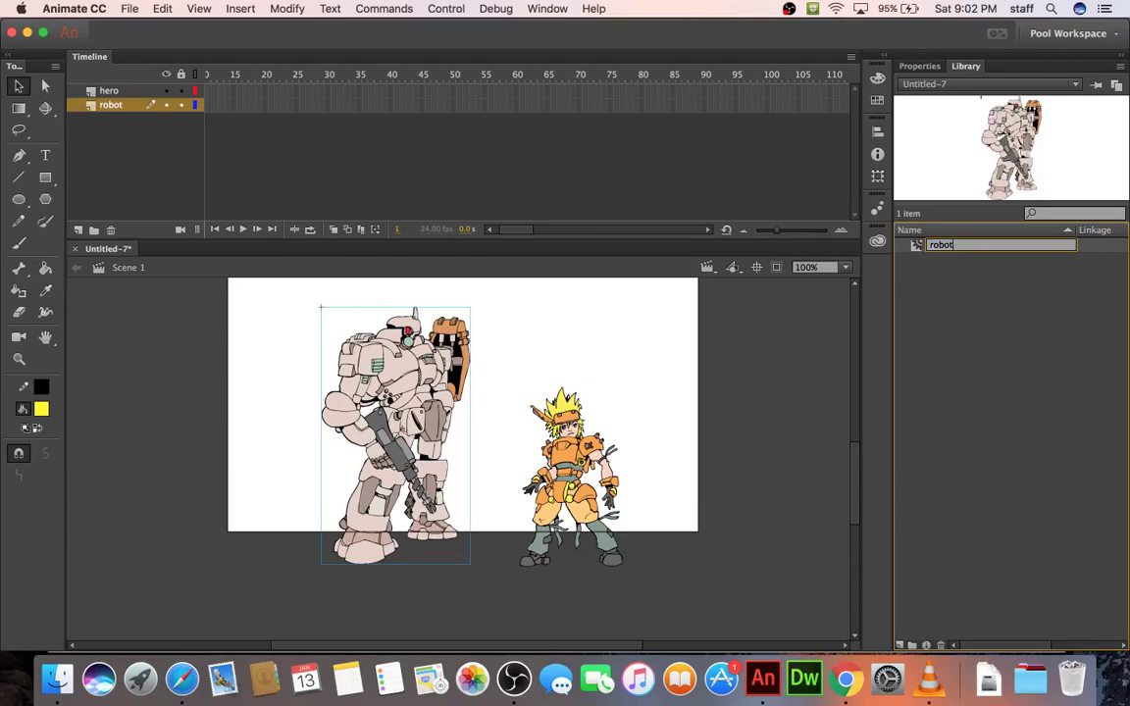
pyautogui.press('Return')
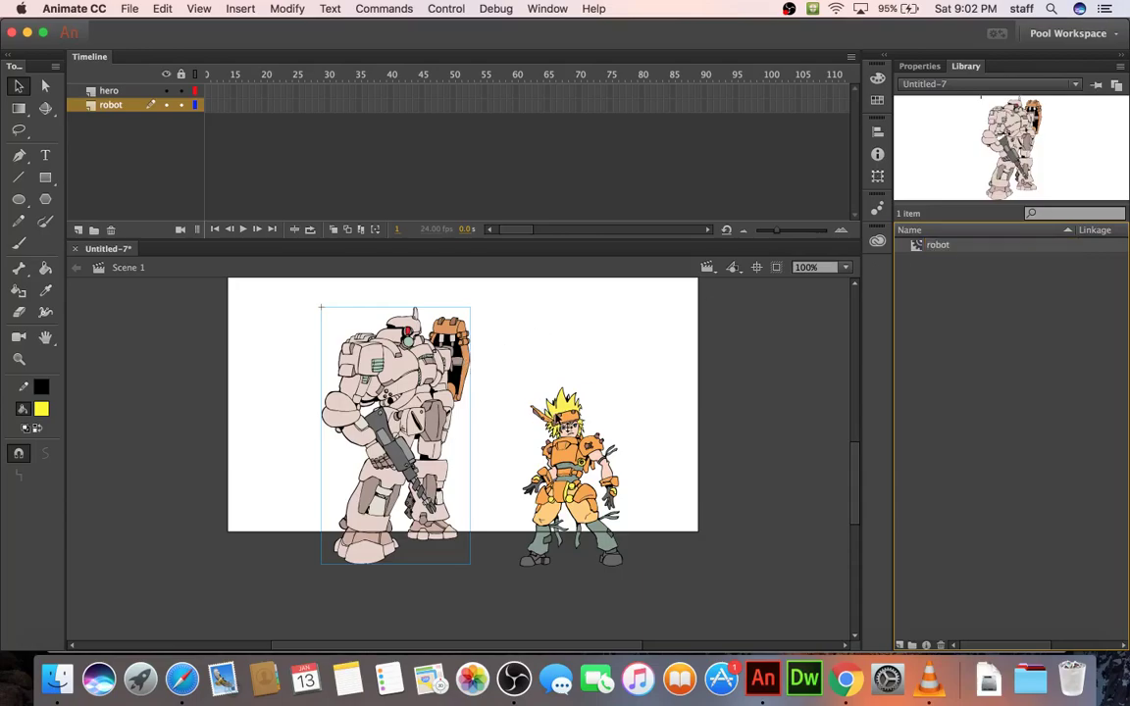
pyautogui.click(557, 417)
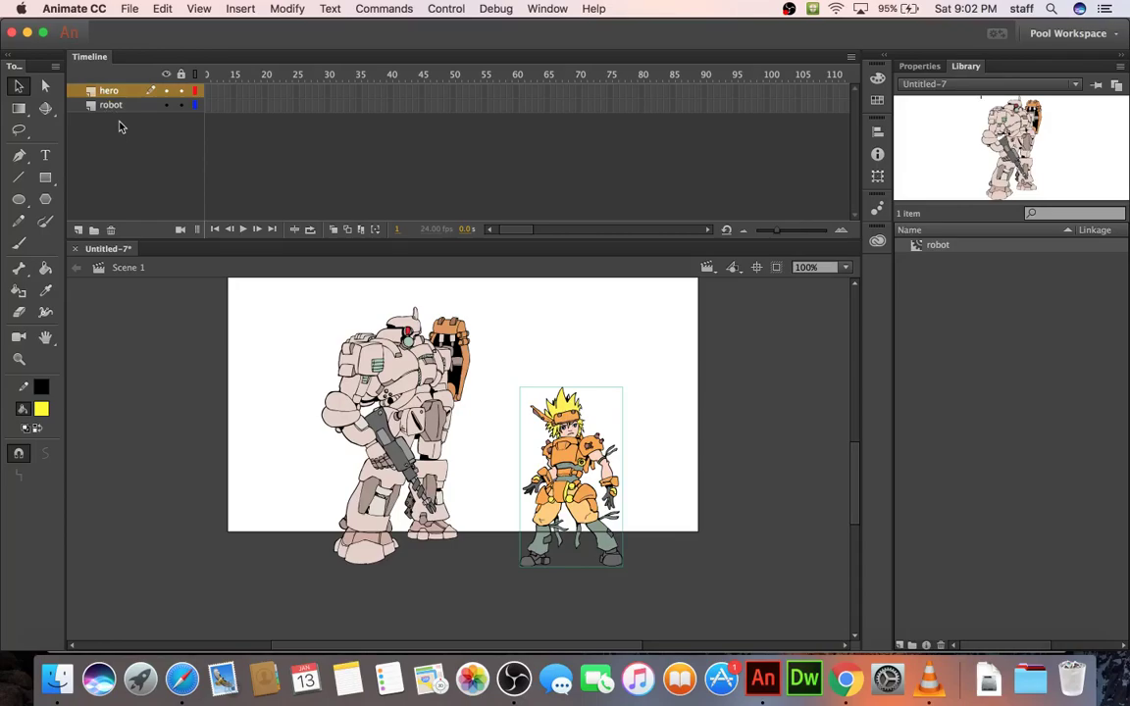
# Step: Start a file import, cancel the Open dialog, and deselect the hero artwork
pyautogui.click(127, 11)
pyautogui.moveTo(159, 214)
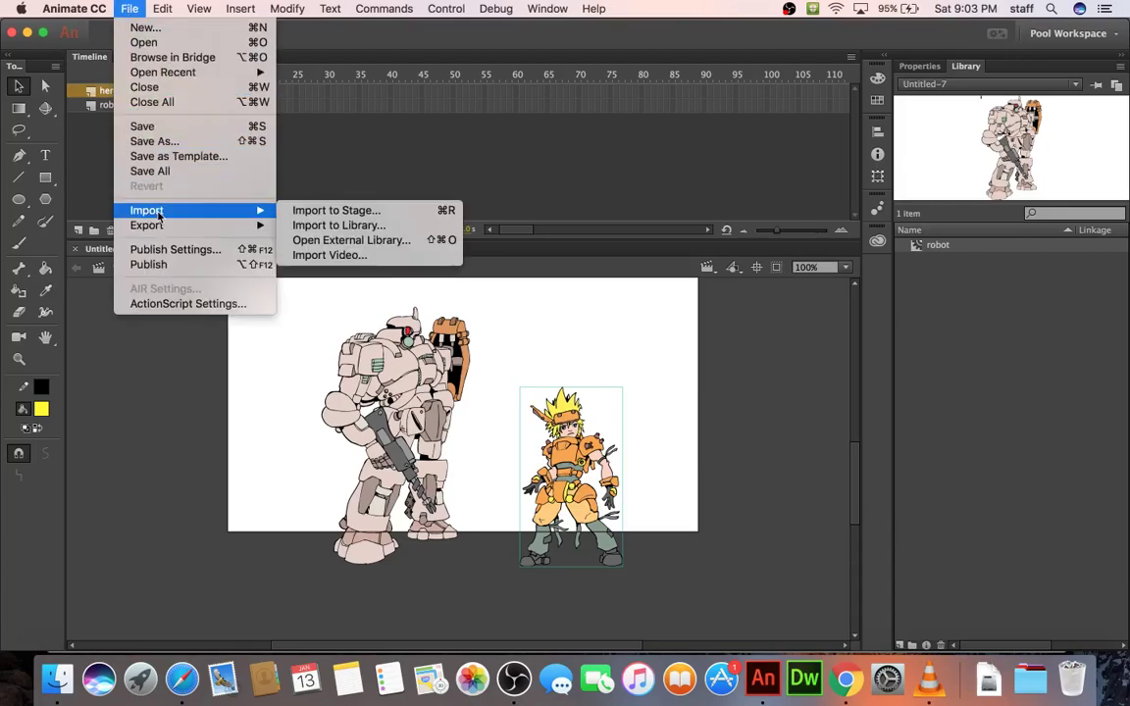
pyautogui.click(299, 210)
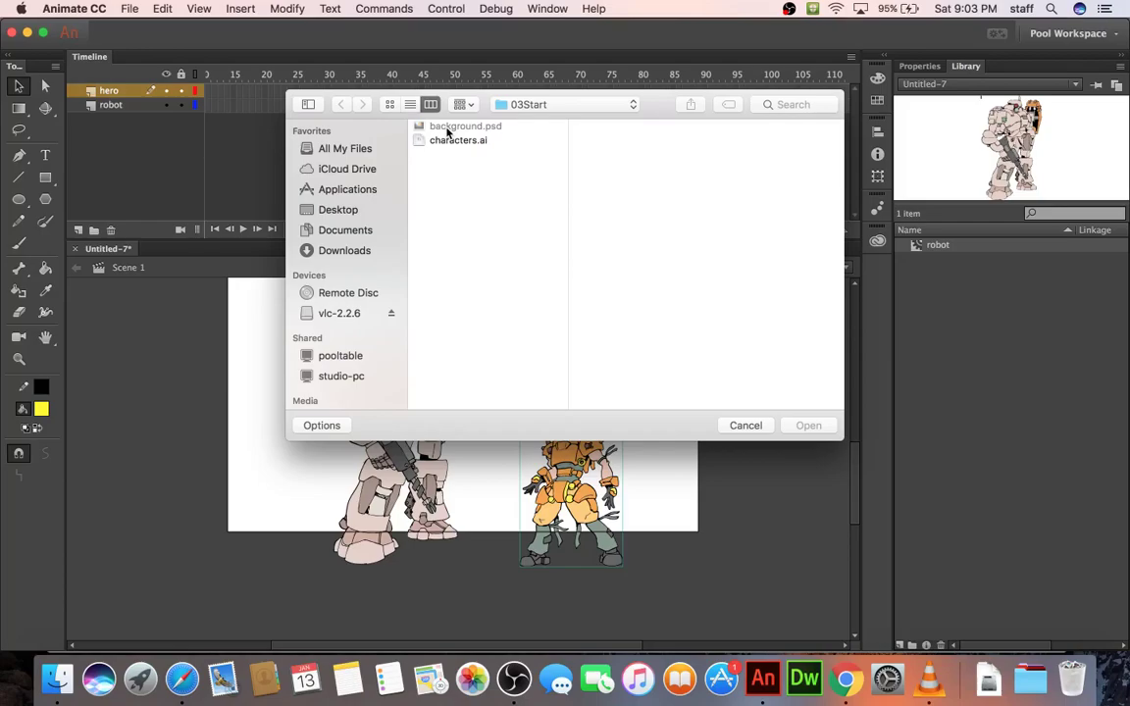
pyautogui.click(740, 428)
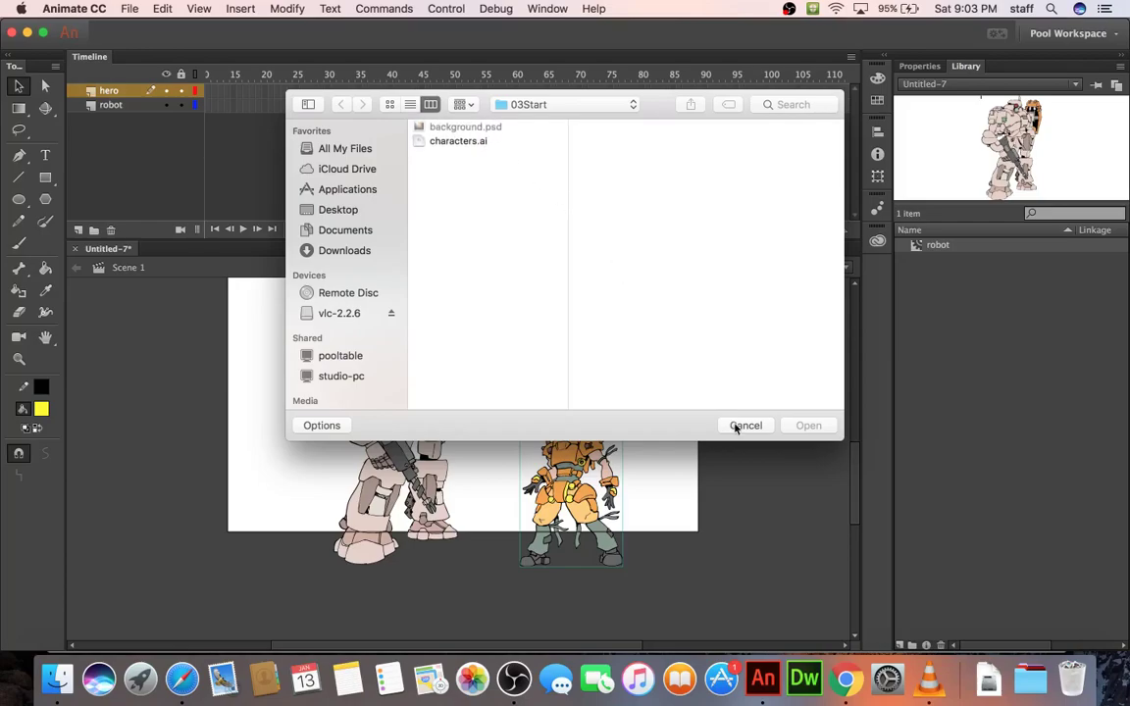
pyautogui.click(270, 314)
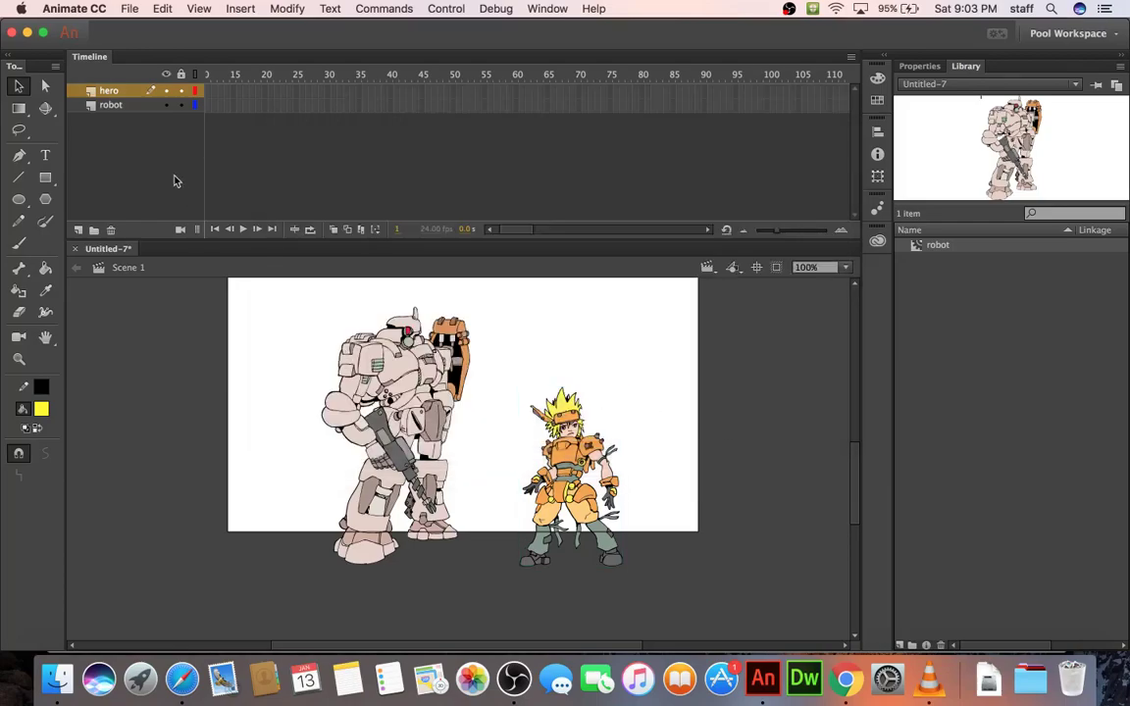
# Step: Add a new layer above hero and begin File > Import > Import to Stage
pyautogui.click(78, 228)
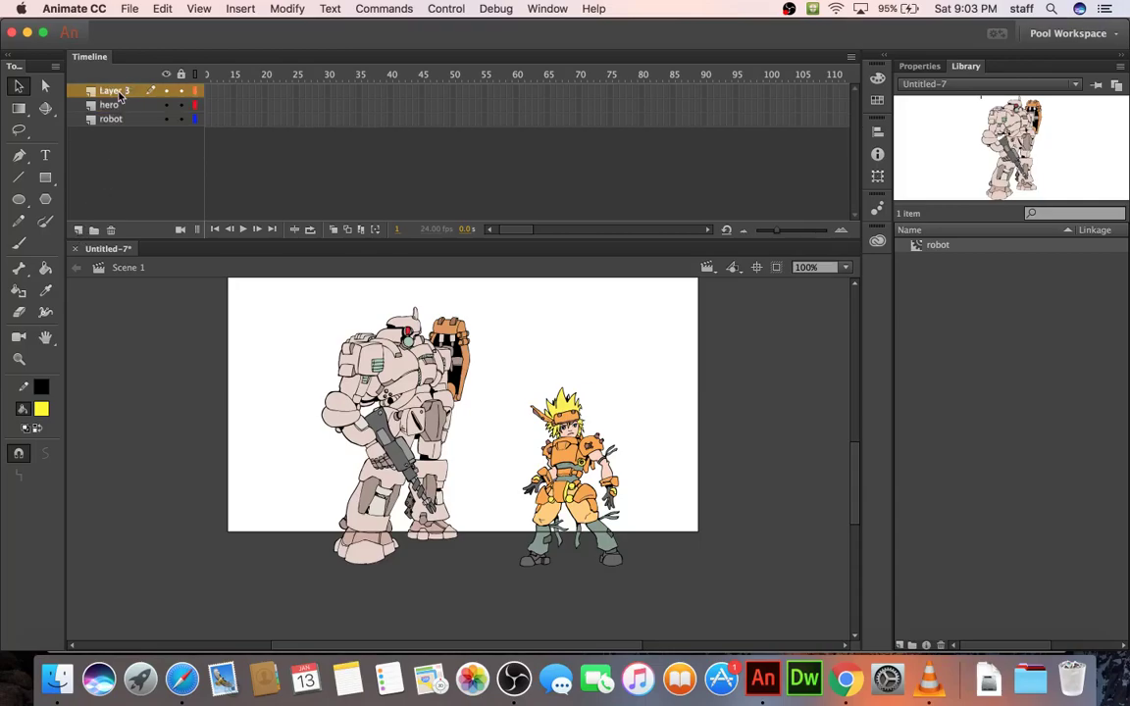
pyautogui.click(119, 15)
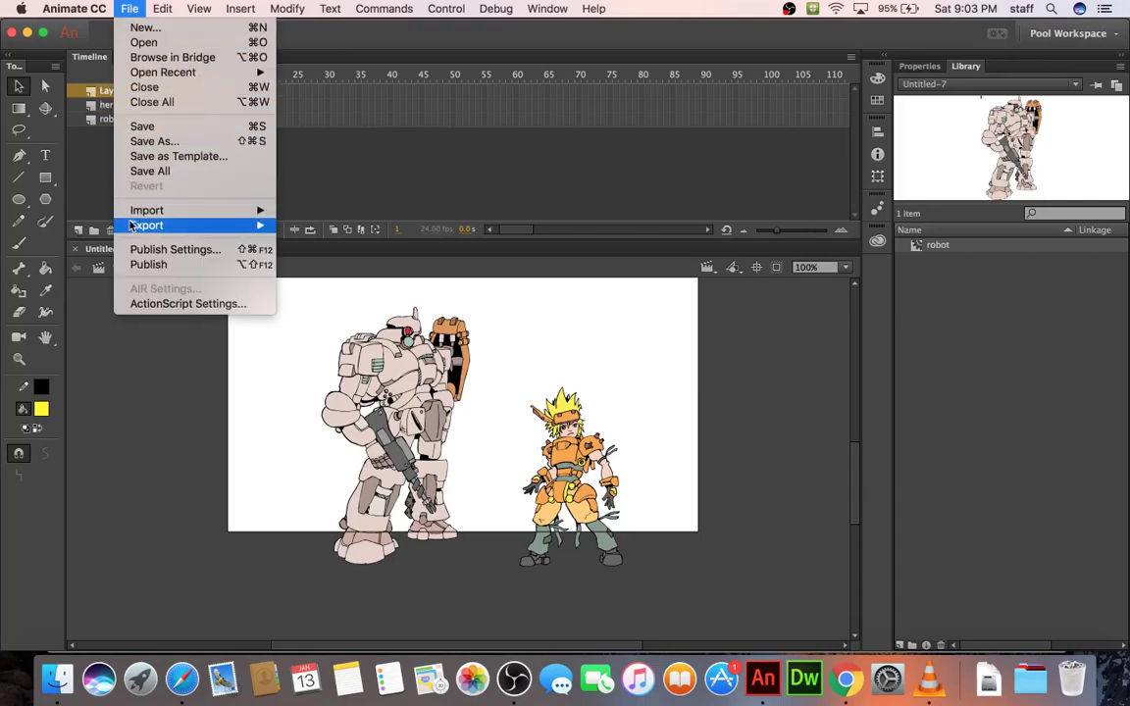
pyautogui.moveTo(163, 210)
pyautogui.click(324, 210)
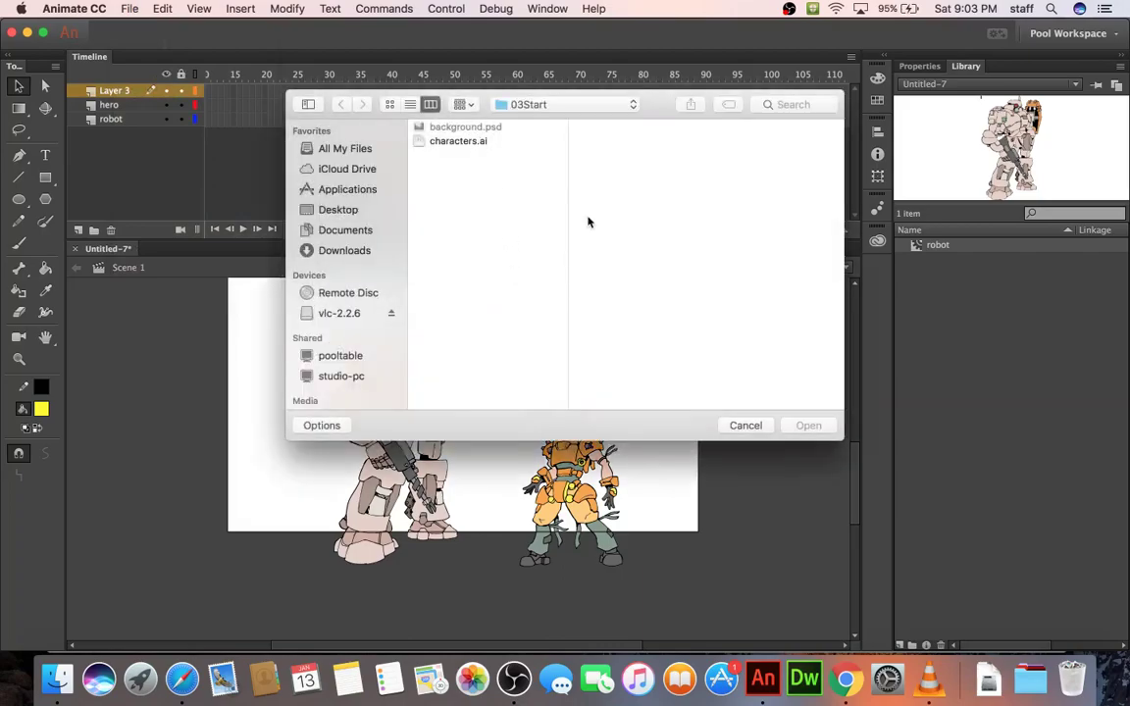
# Step: Browse to peachpit > Lesson03 > 03Start, enable All Files, and select background.psd
pyautogui.click(550, 106)
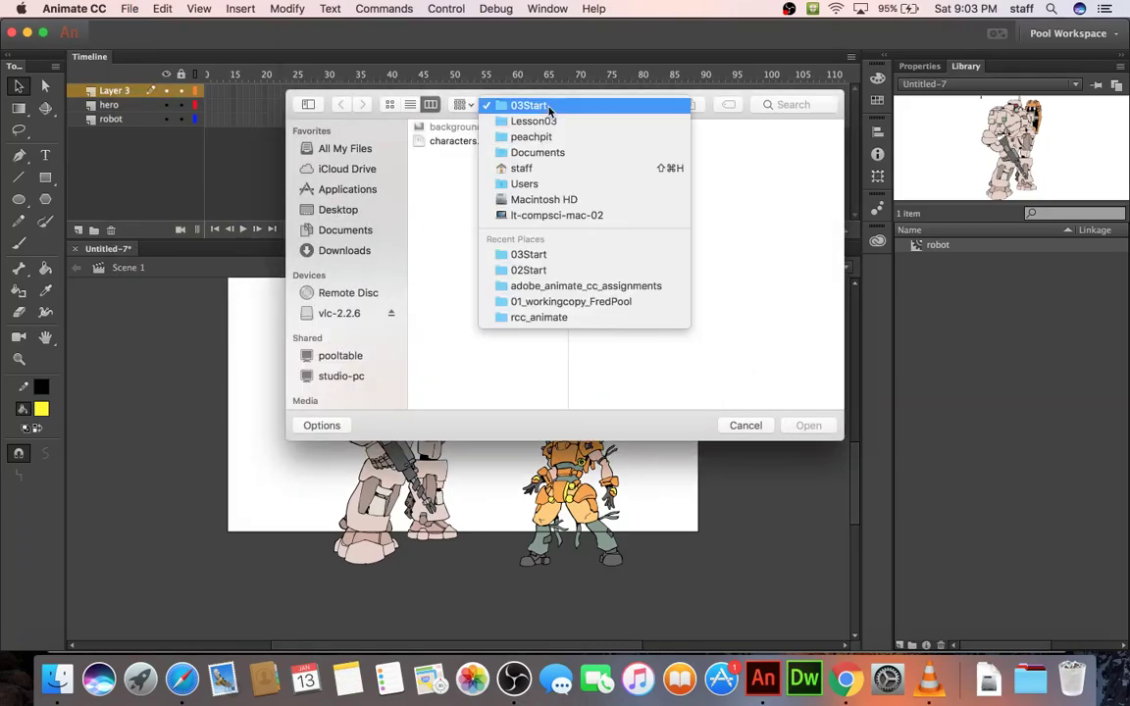
pyautogui.click(534, 136)
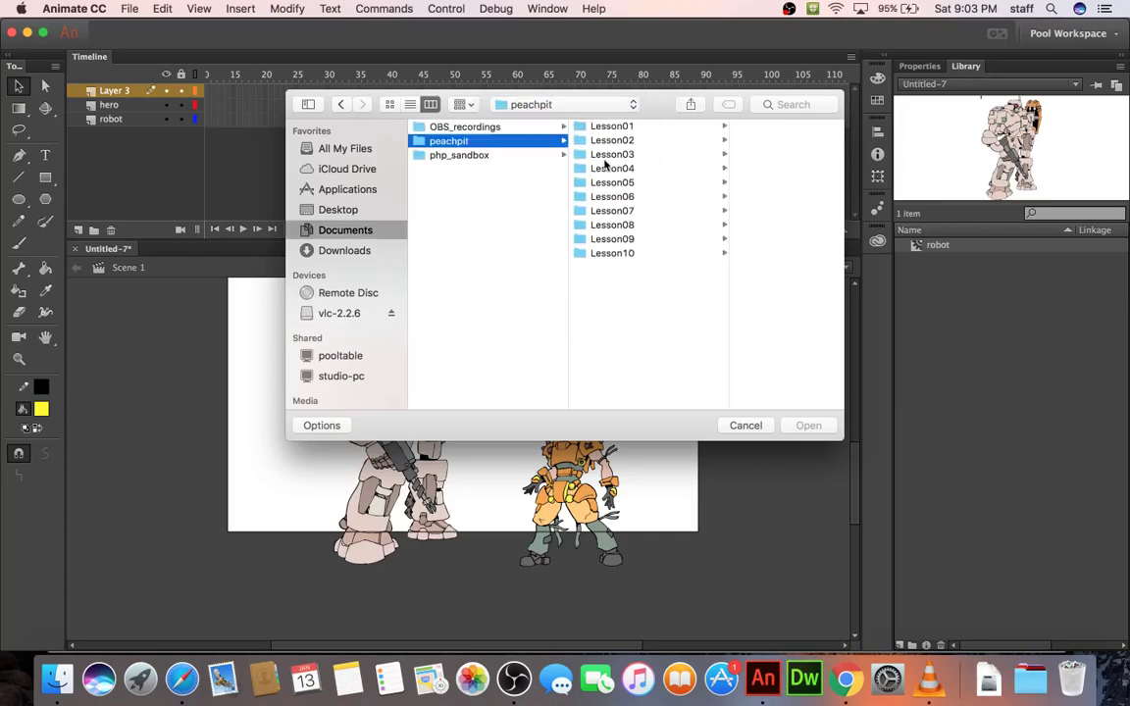
pyautogui.click(610, 157)
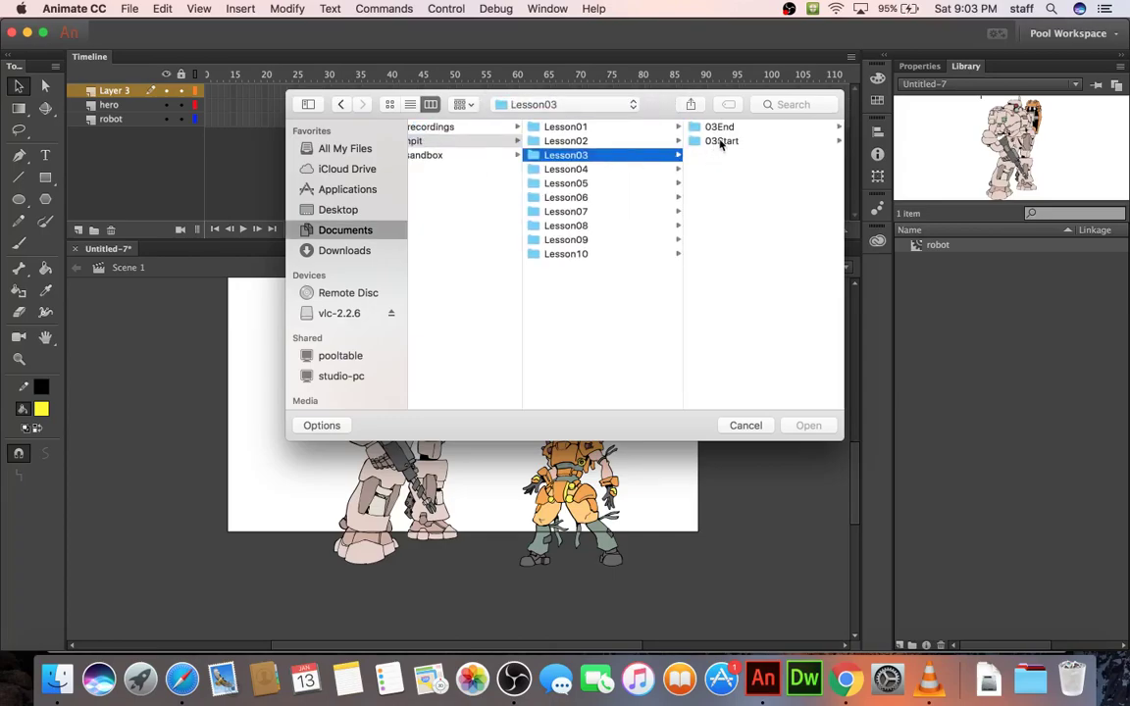
pyautogui.click(720, 143)
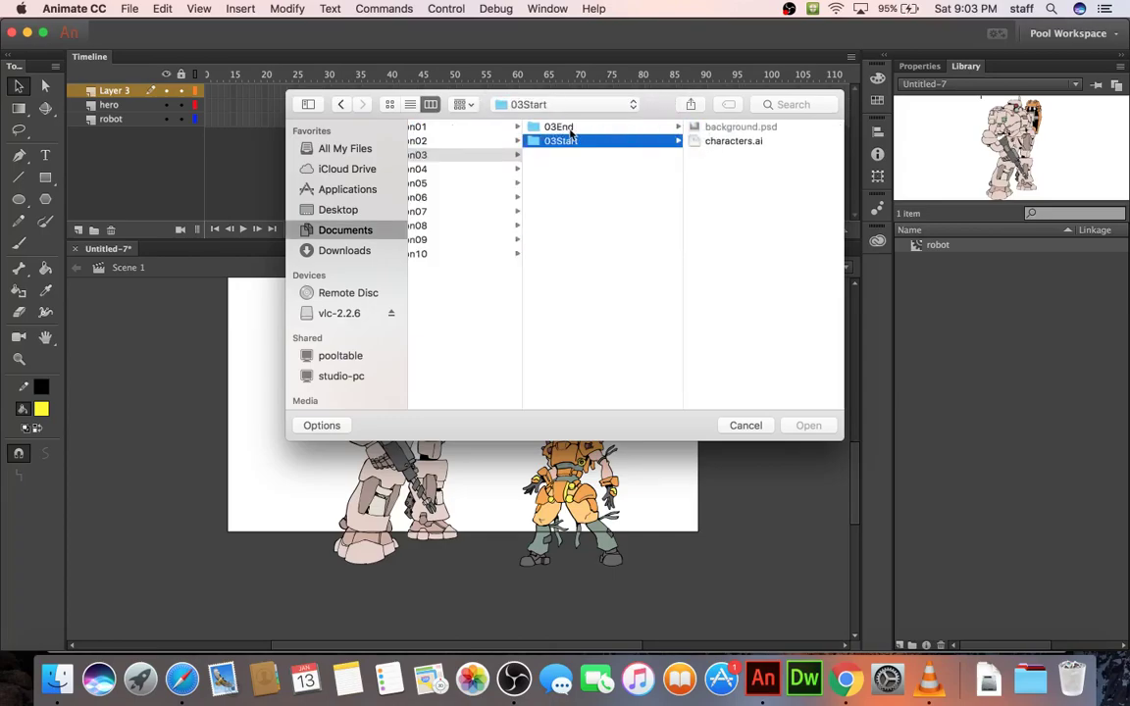
pyautogui.click(567, 131)
pyautogui.click(591, 141)
pyautogui.hscroll(1, 712, 133)
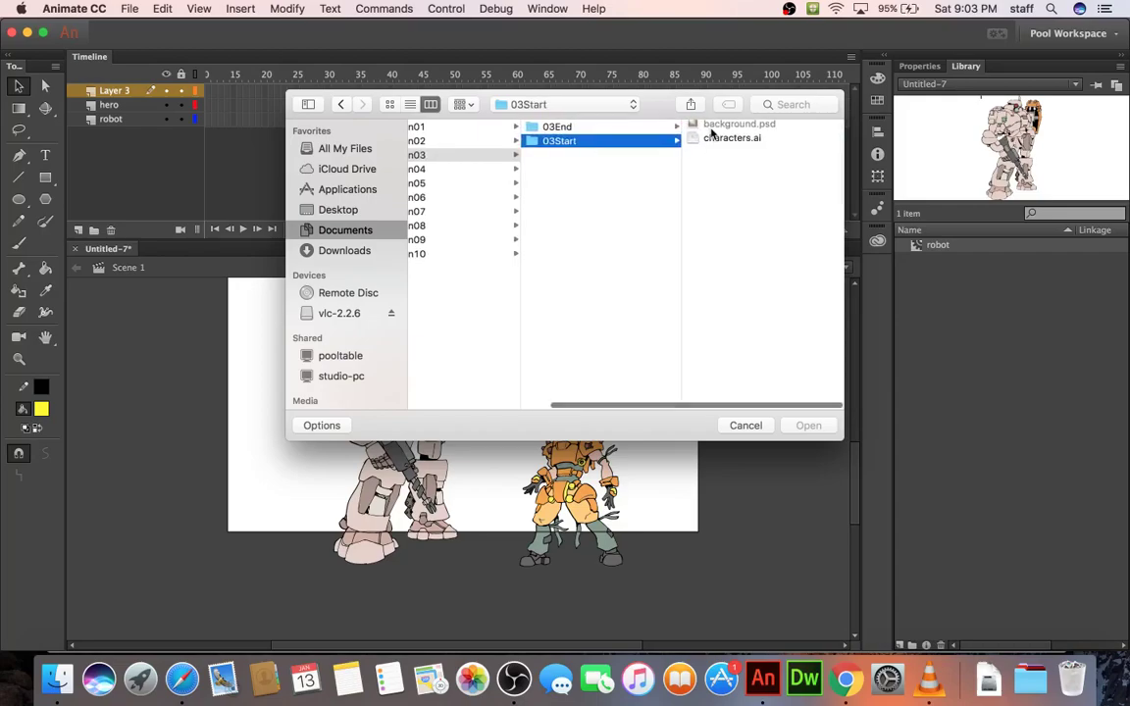
pyautogui.hscroll(-1, 714, 133)
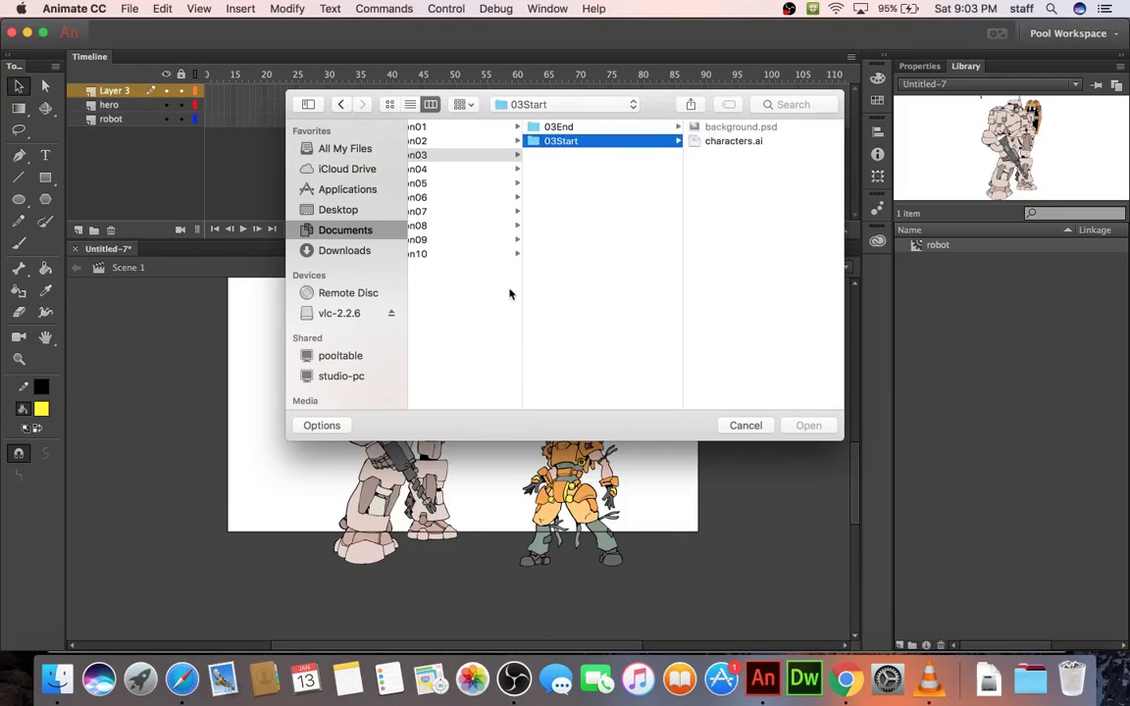
pyautogui.click(323, 426)
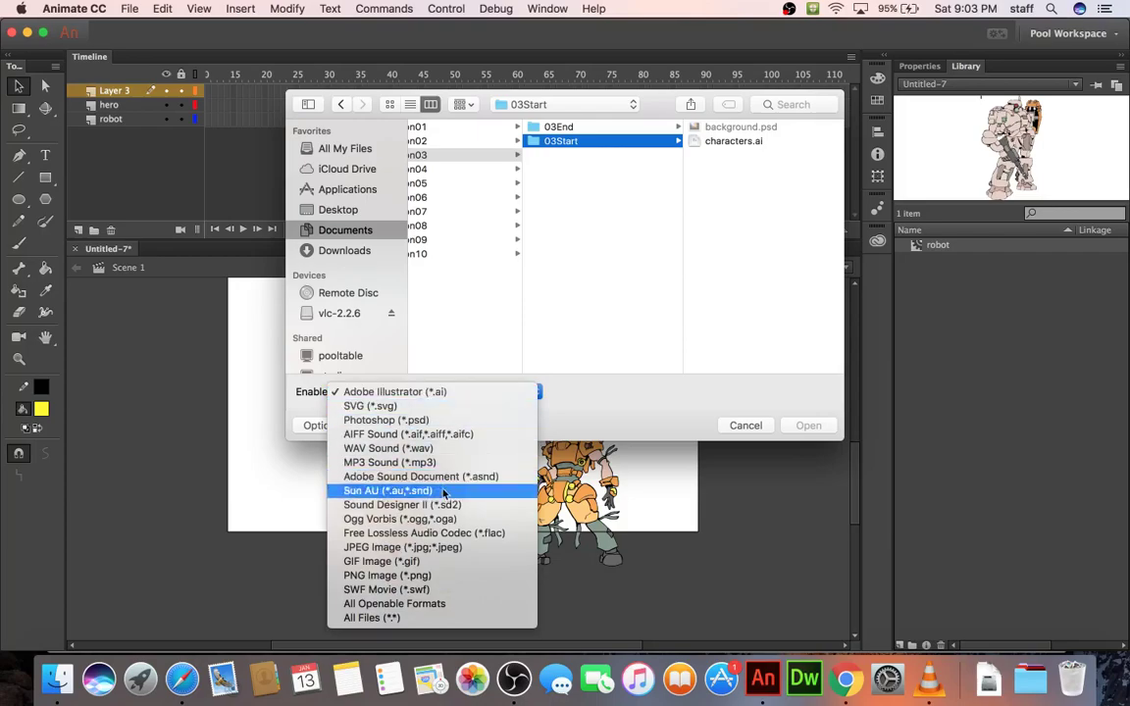
pyautogui.click(432, 617)
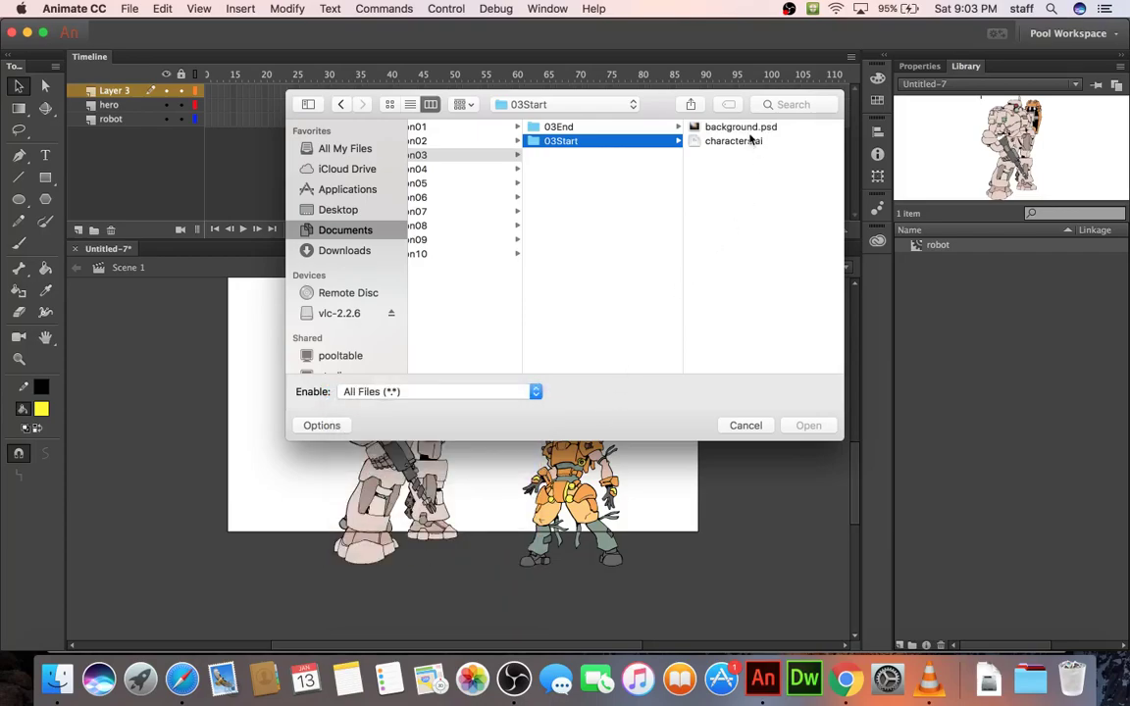
pyautogui.click(737, 127)
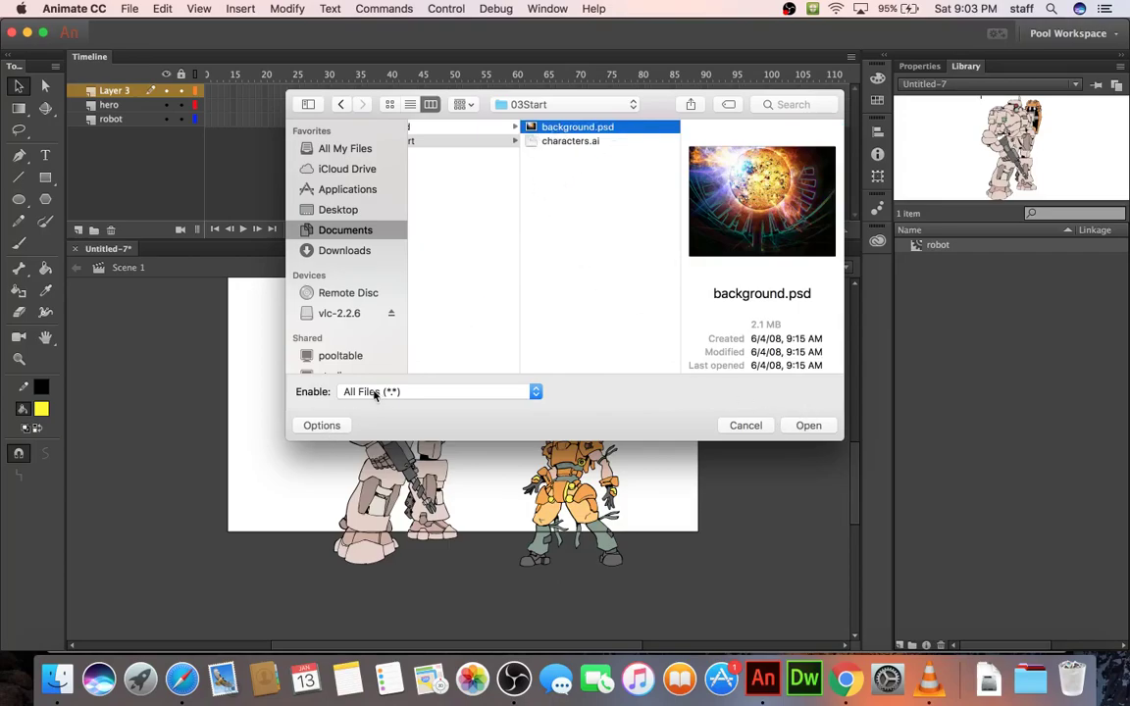
# Step: Open background.psd and import its flare and Background layers as bitmaps with editable layer styles
pyautogui.click(804, 425)
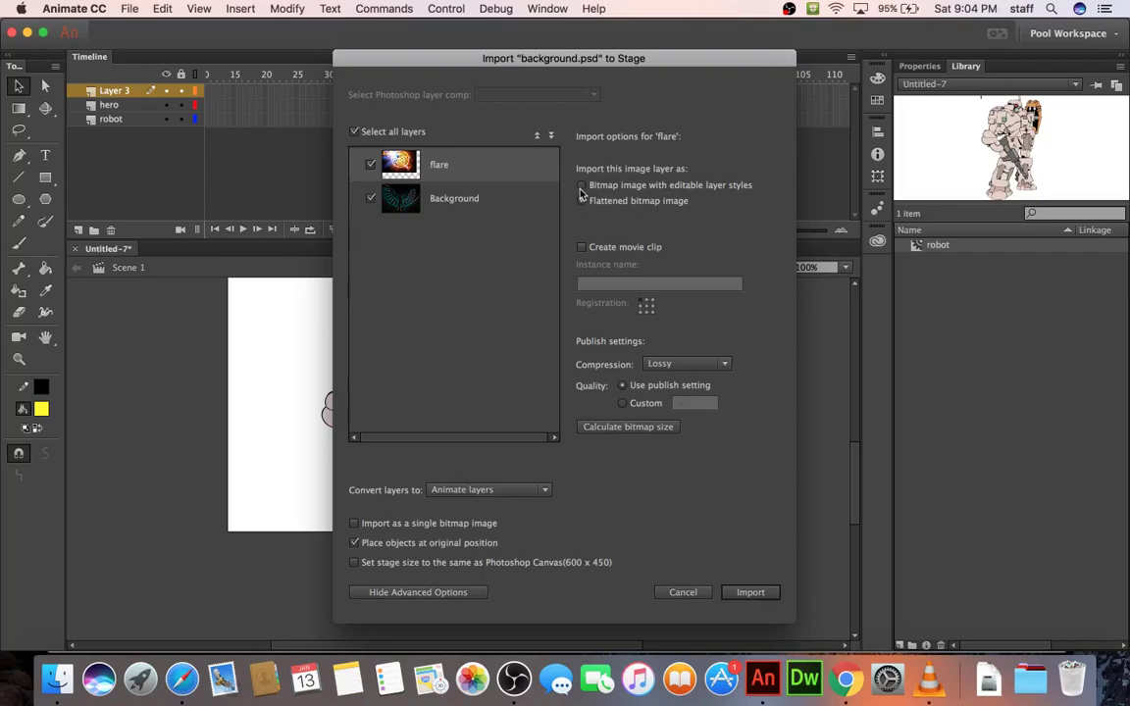
pyautogui.click(447, 173)
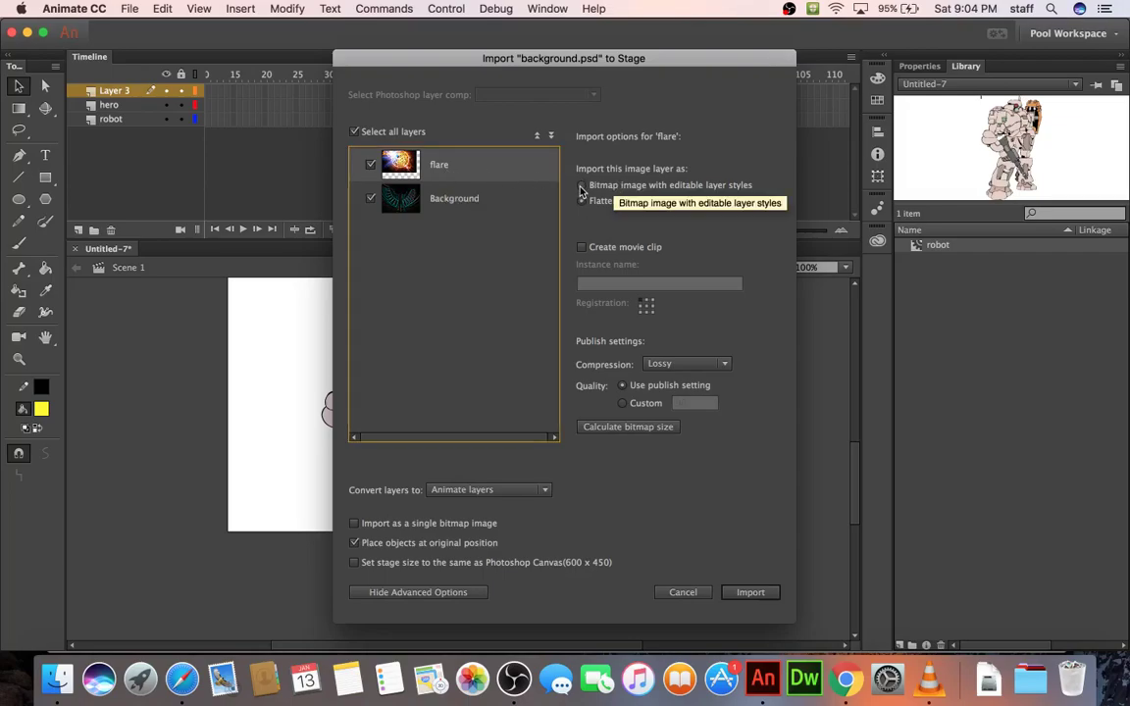
pyautogui.click(581, 185)
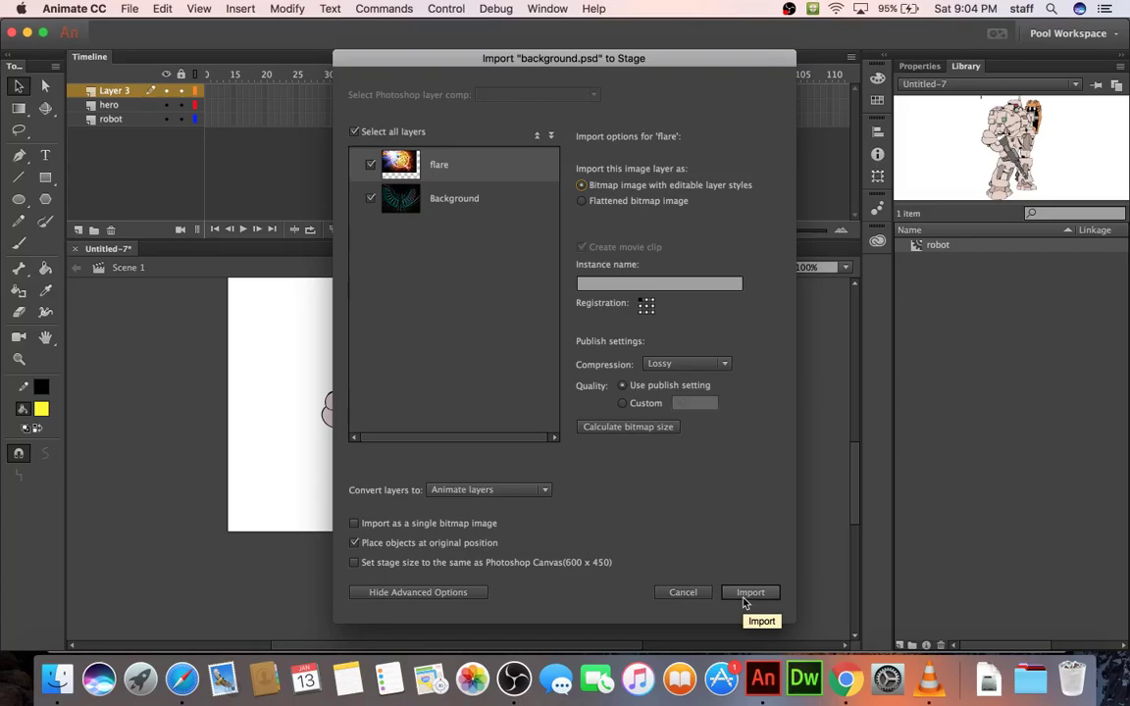
pyautogui.click(459, 202)
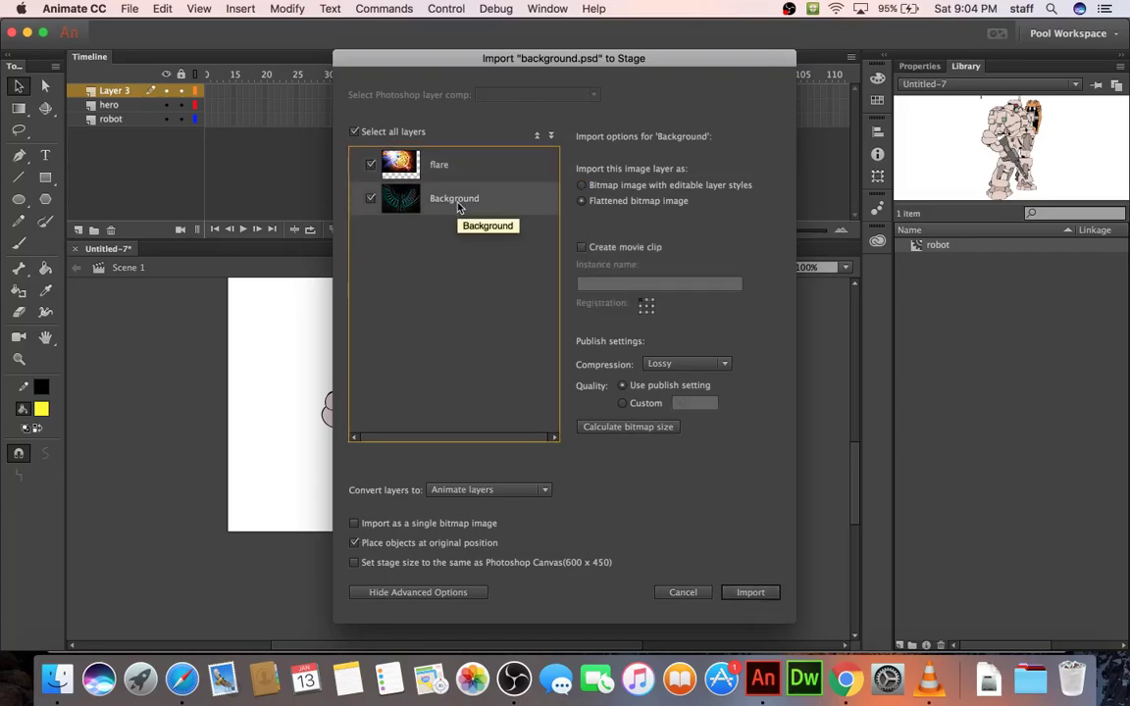
pyautogui.click(583, 186)
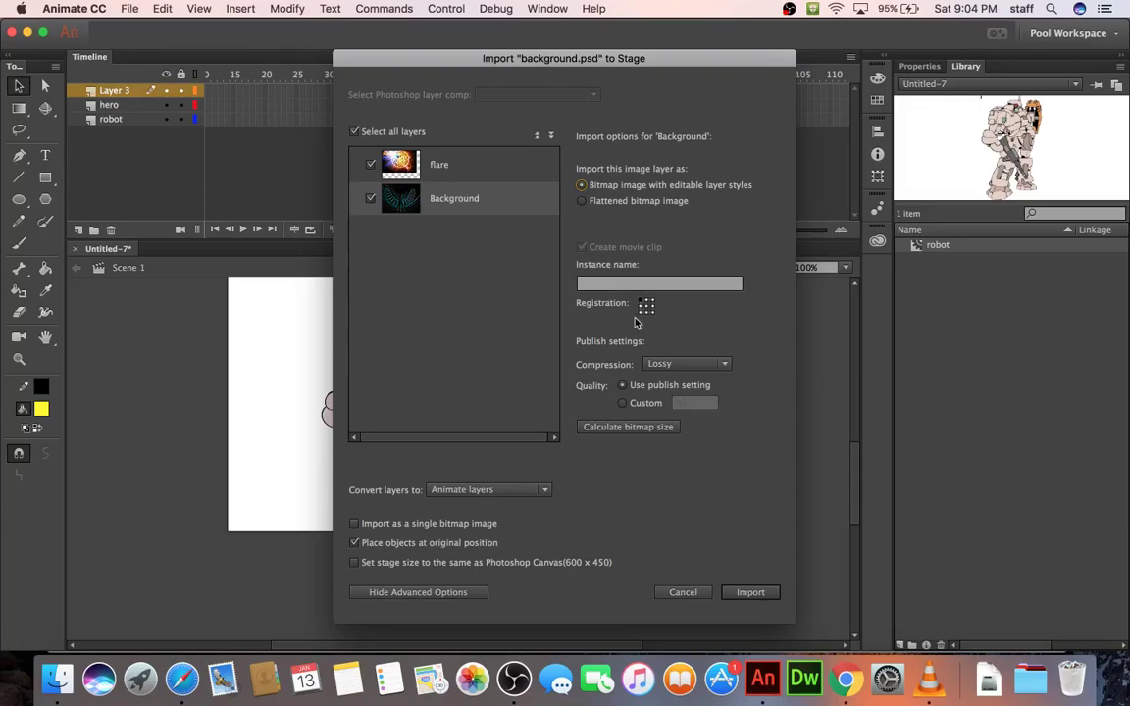
pyautogui.click(413, 596)
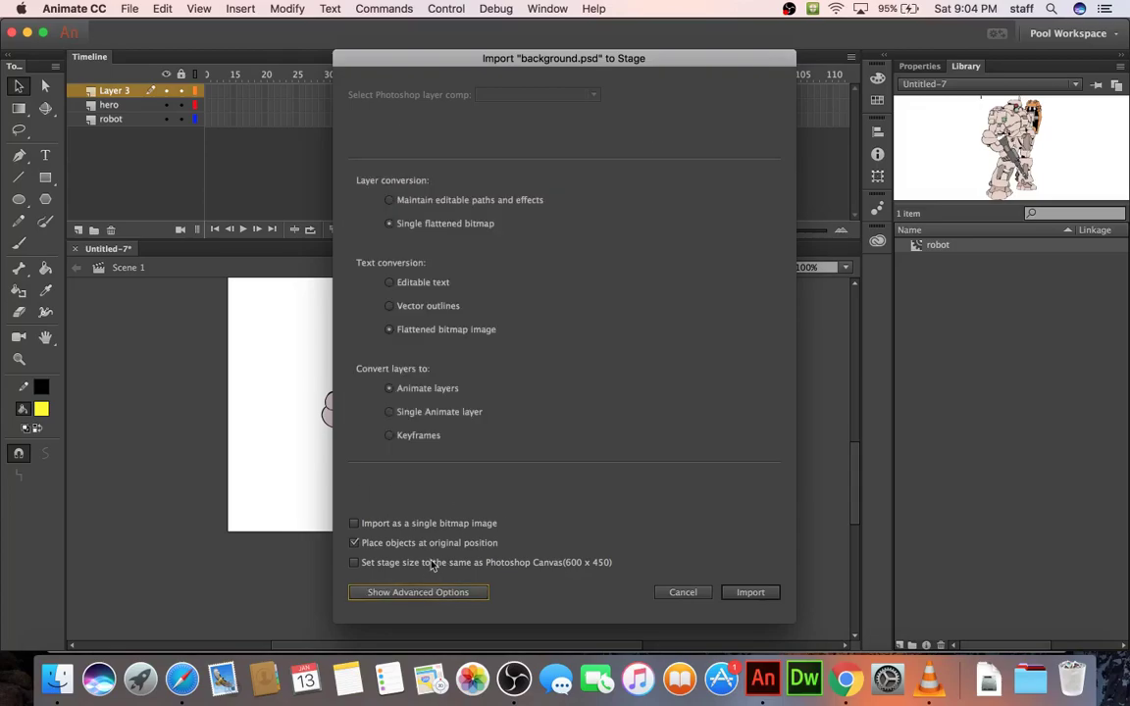
pyautogui.click(424, 596)
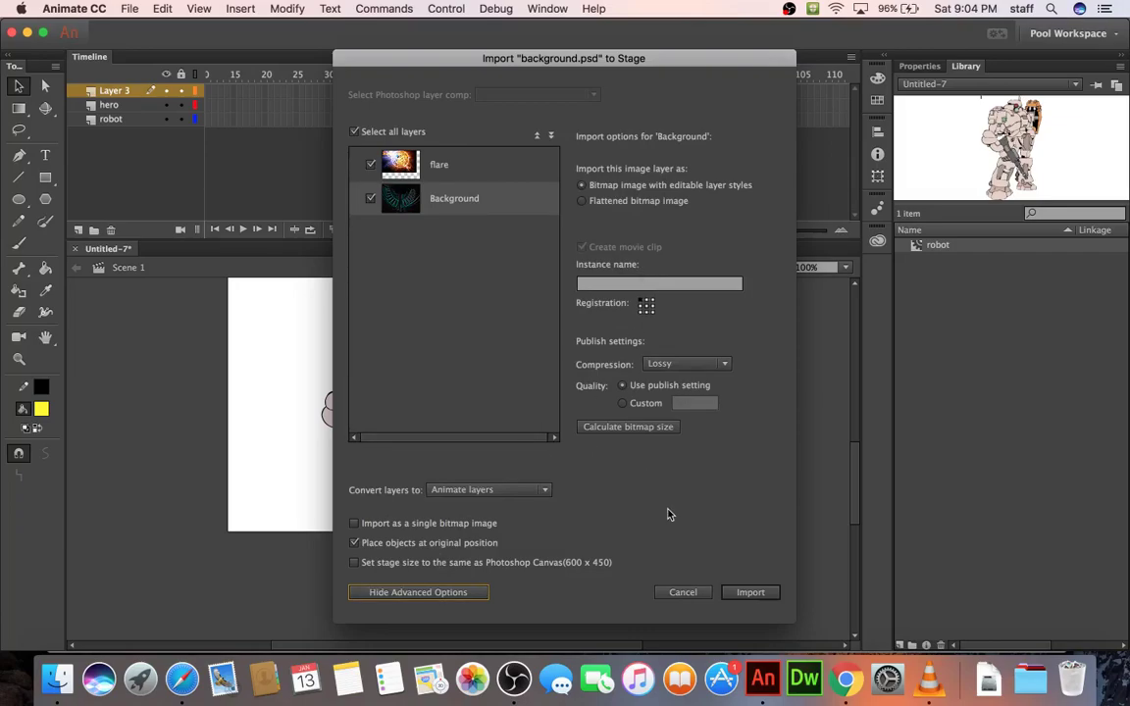
# Step: Import the Photoshop layers to the stage and delete the empty Layer 3
pyautogui.click(745, 592)
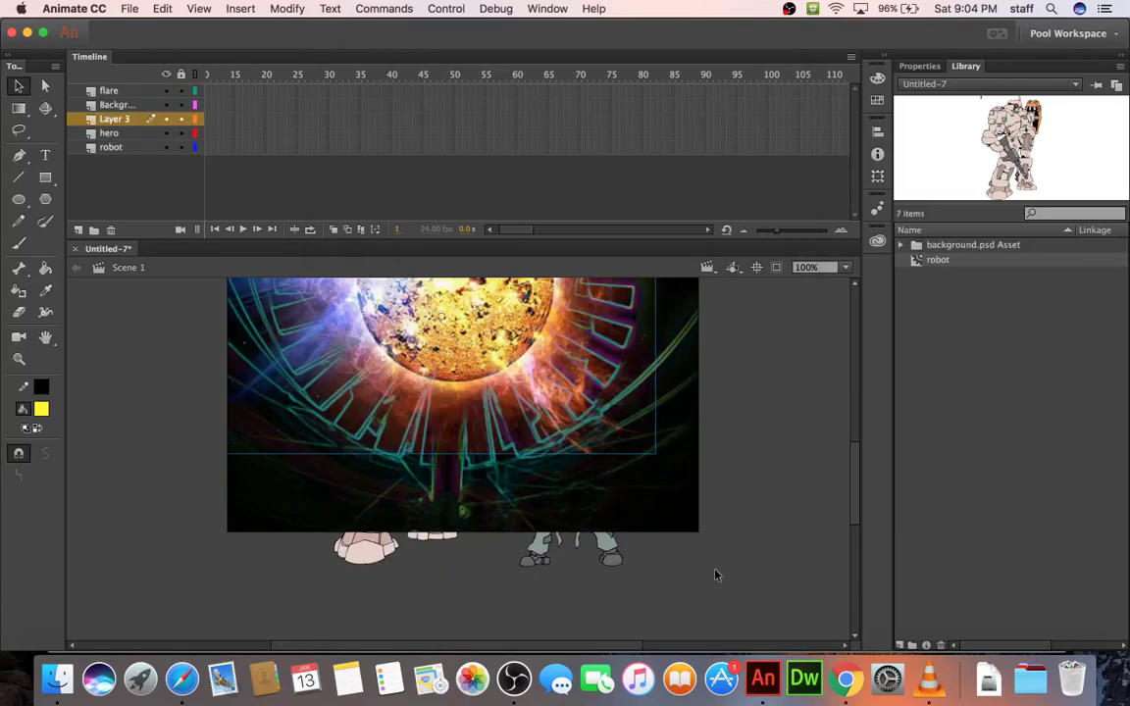
pyautogui.click(114, 118)
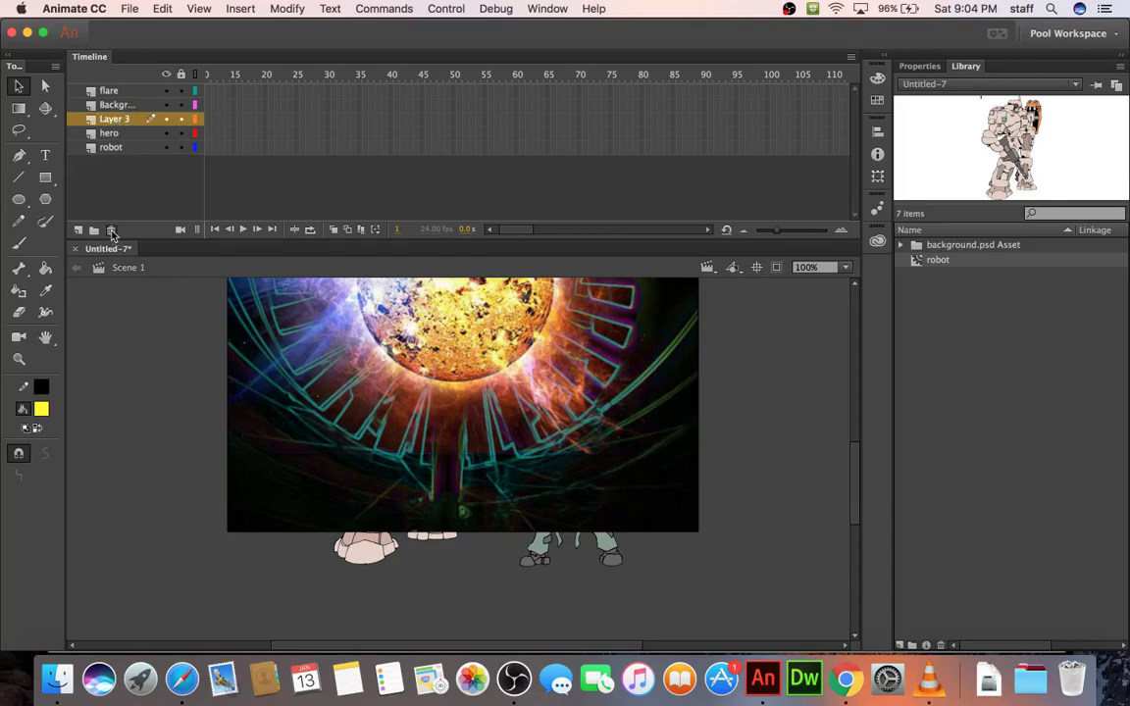
pyautogui.click(111, 231)
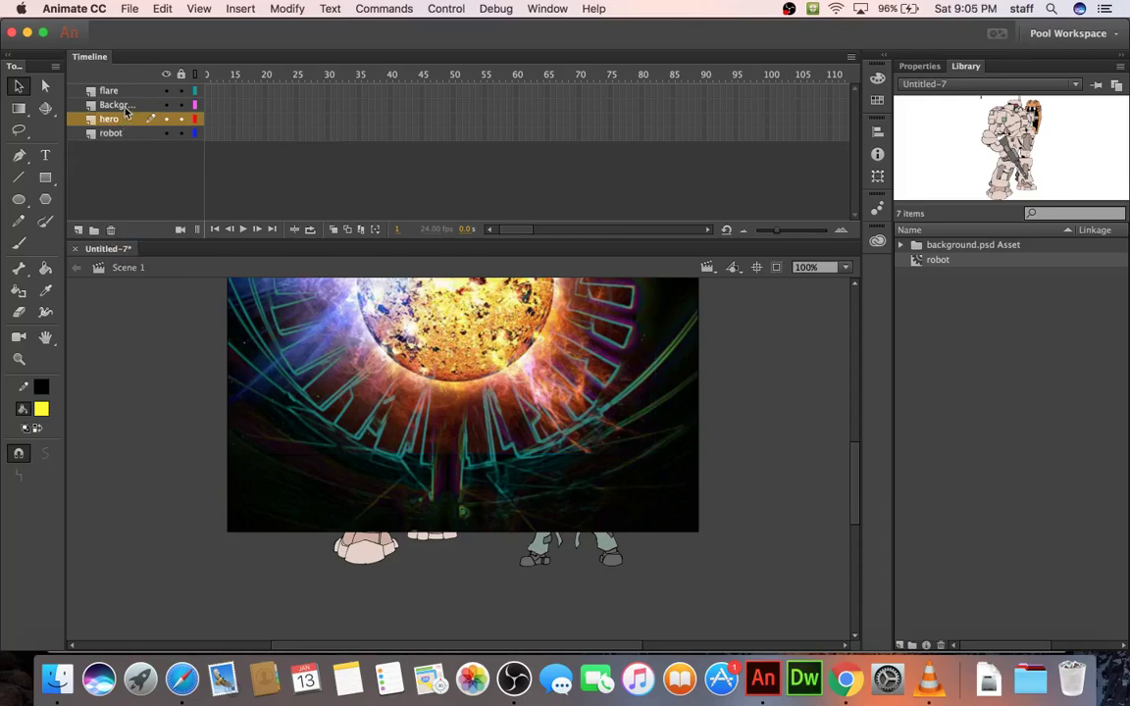
pyautogui.click(125, 105)
pyautogui.click(126, 93)
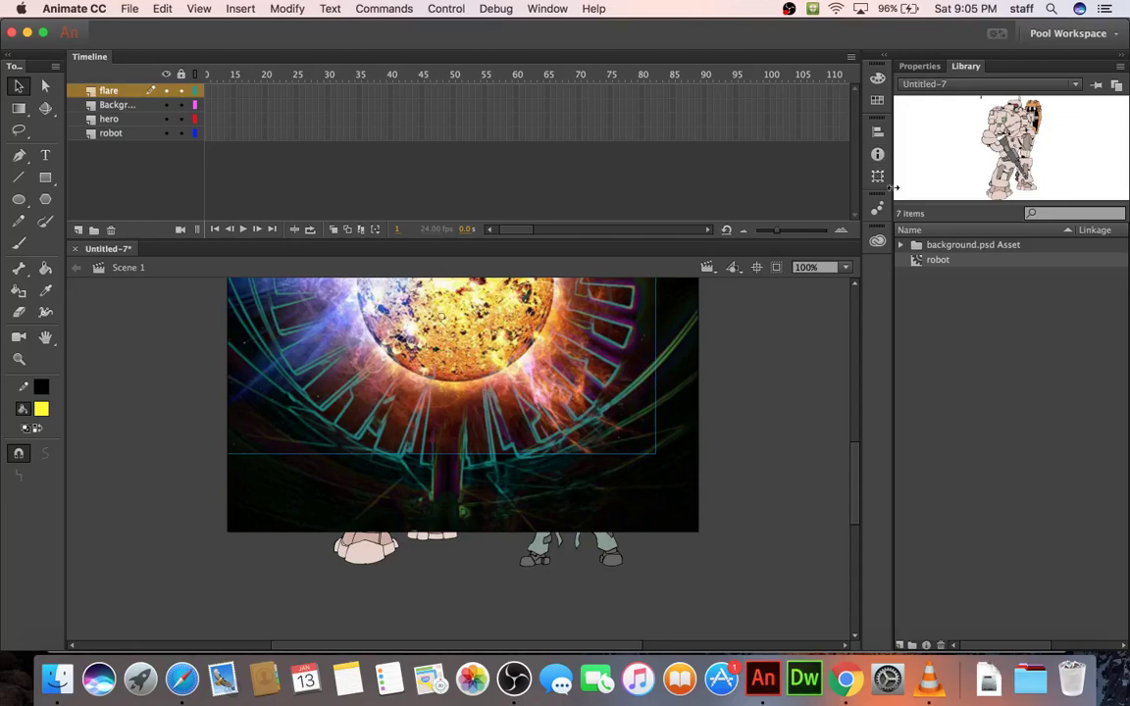
# Step: Expand the background.psd Asset folder in the Library to view the imported assets
pyautogui.click(903, 247)
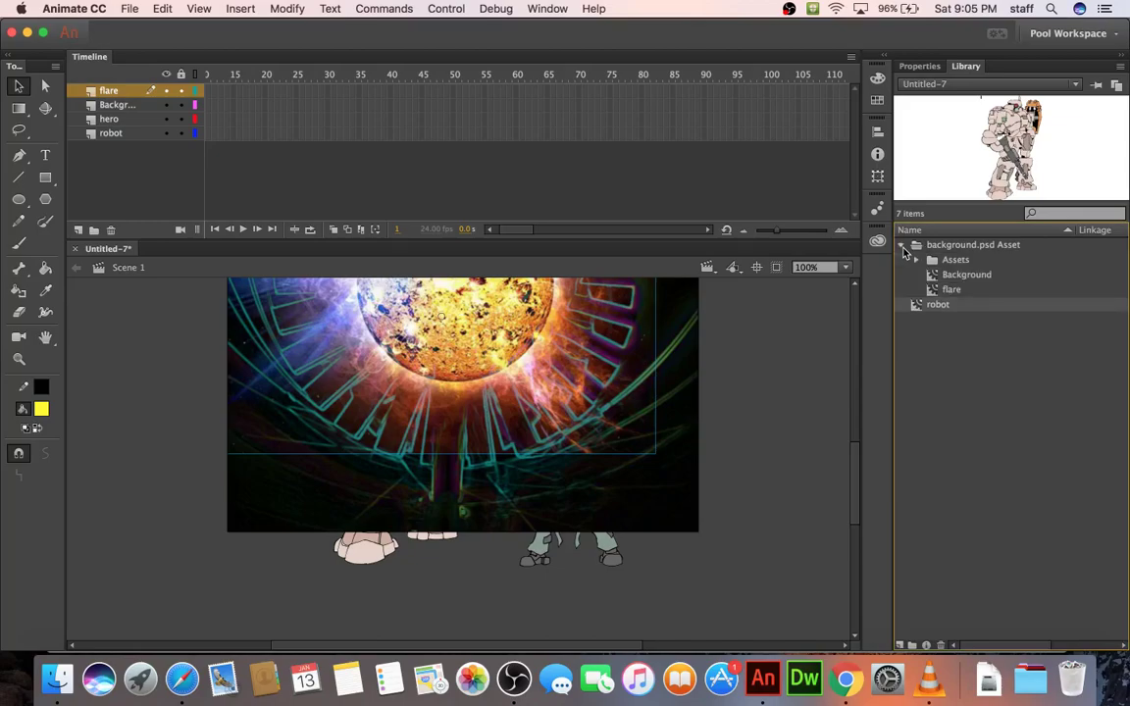
pyautogui.click(917, 261)
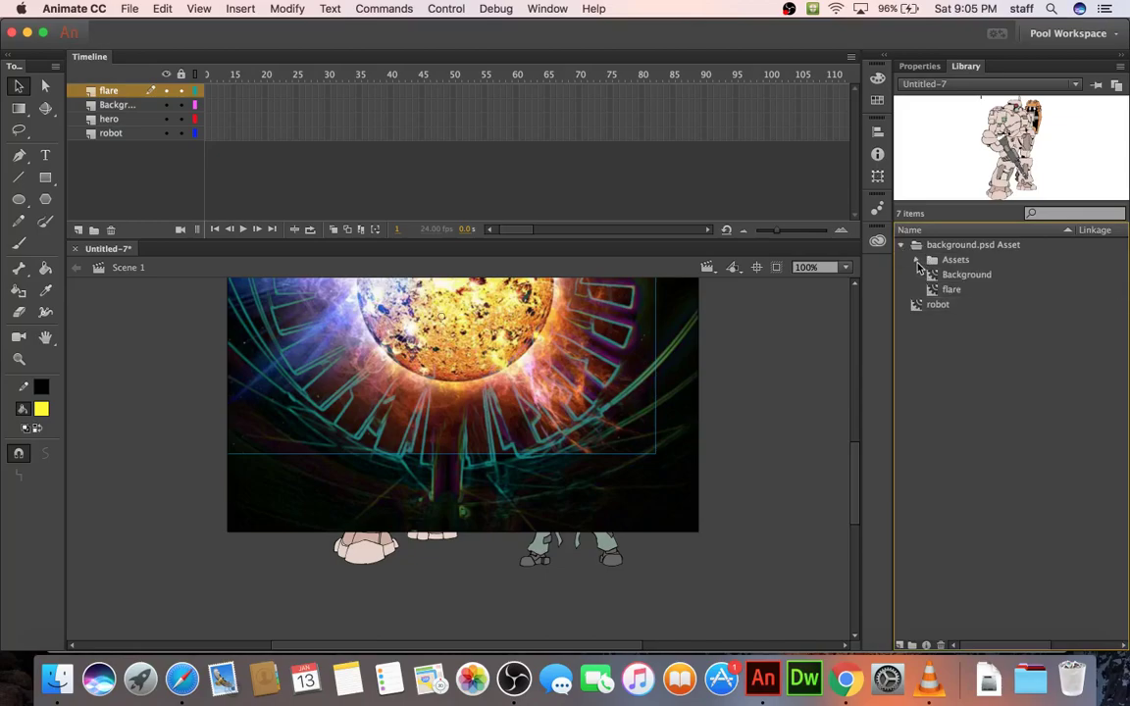
pyautogui.click(917, 261)
# Step: Move the hero layer to the top of the stack with robot directly beneath it
pyautogui.click(122, 120)
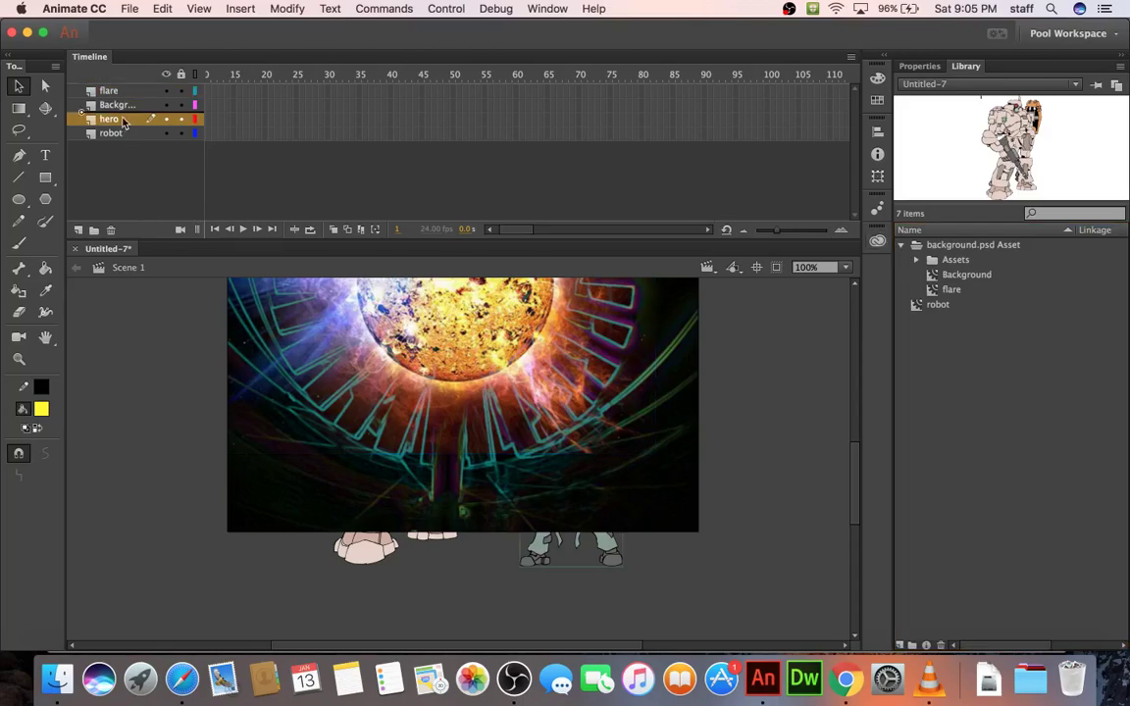
pyautogui.moveTo(122, 120)
pyautogui.mouseDown()
pyautogui.moveTo(125, 93)
pyautogui.moveTo(108, 129)
pyautogui.moveTo(125, 105)
pyautogui.mouseUp()
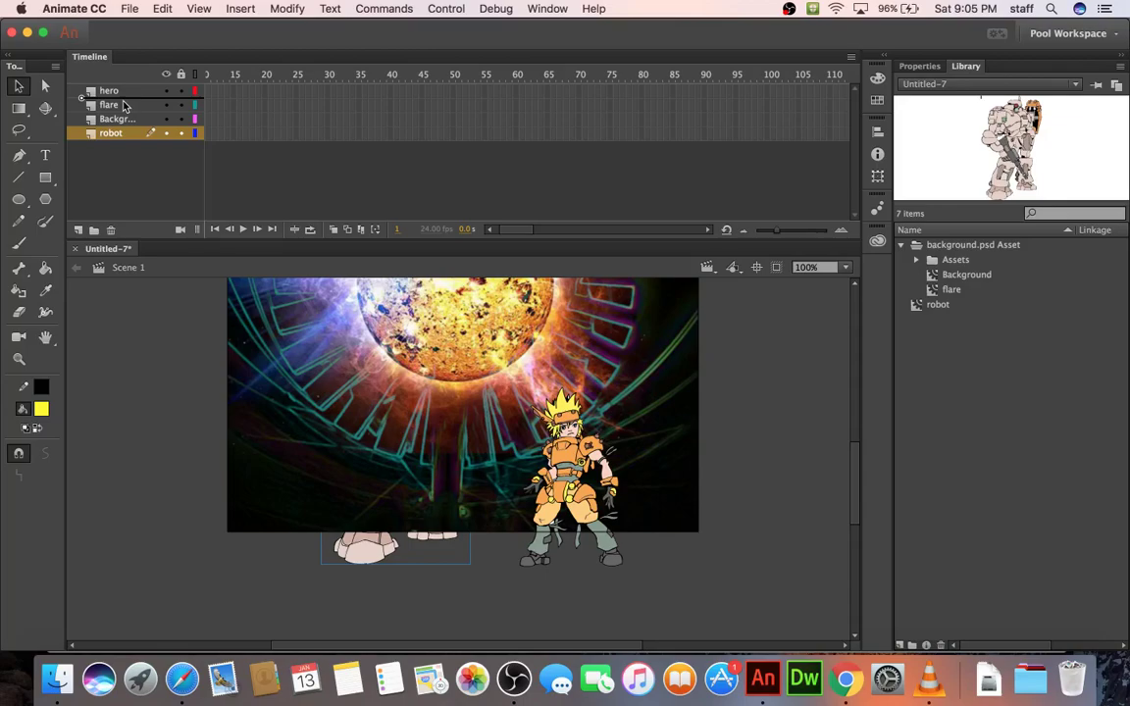
pyautogui.moveTo(124, 105); pyautogui.dragTo(125, 106)
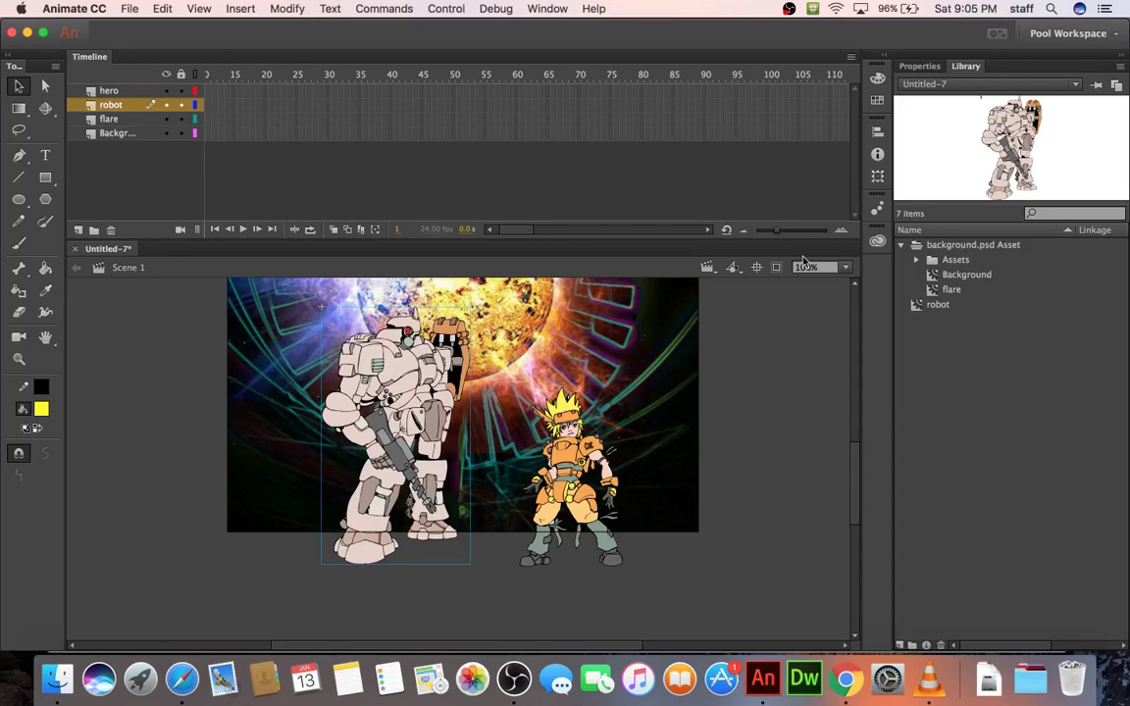
# Step: Create a Library folder named 'characters' and move the robot symbol into it
pyautogui.click(903, 246)
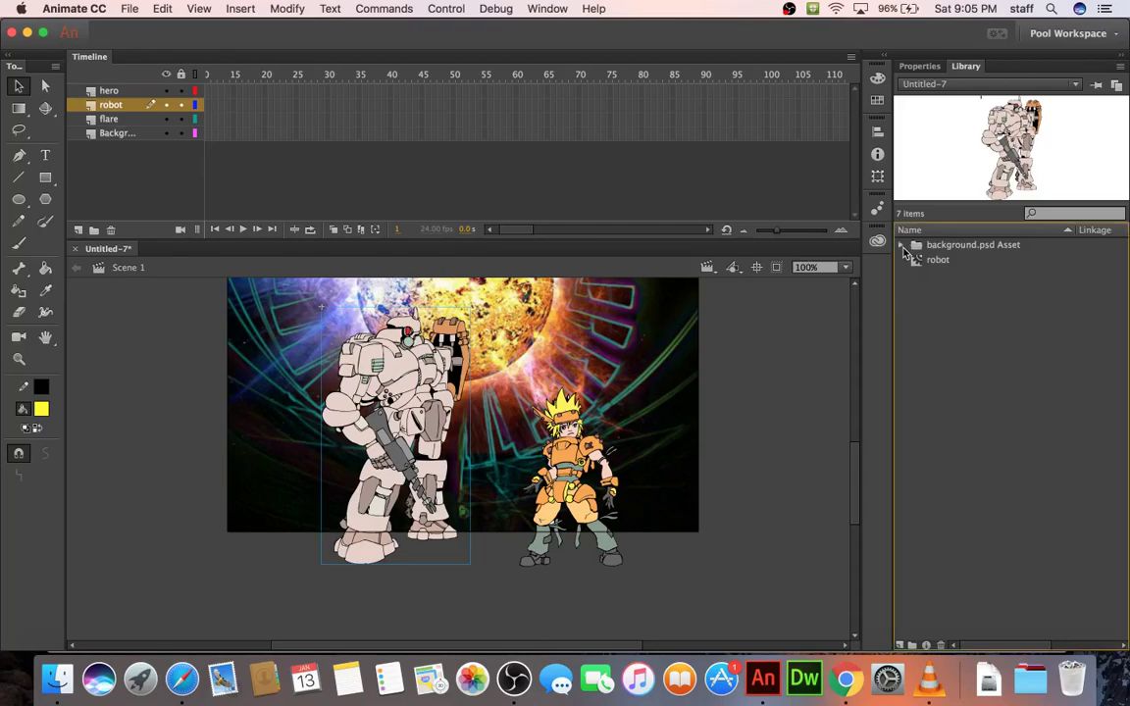
pyautogui.rightClick(936, 299)
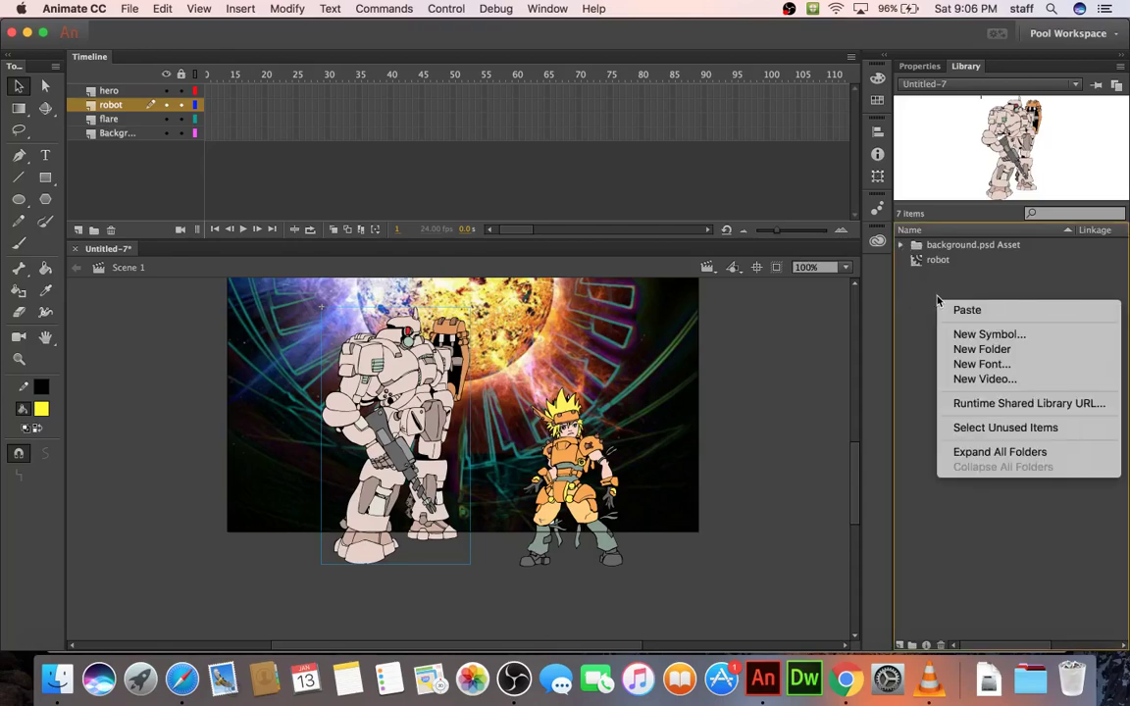
pyautogui.click(953, 351)
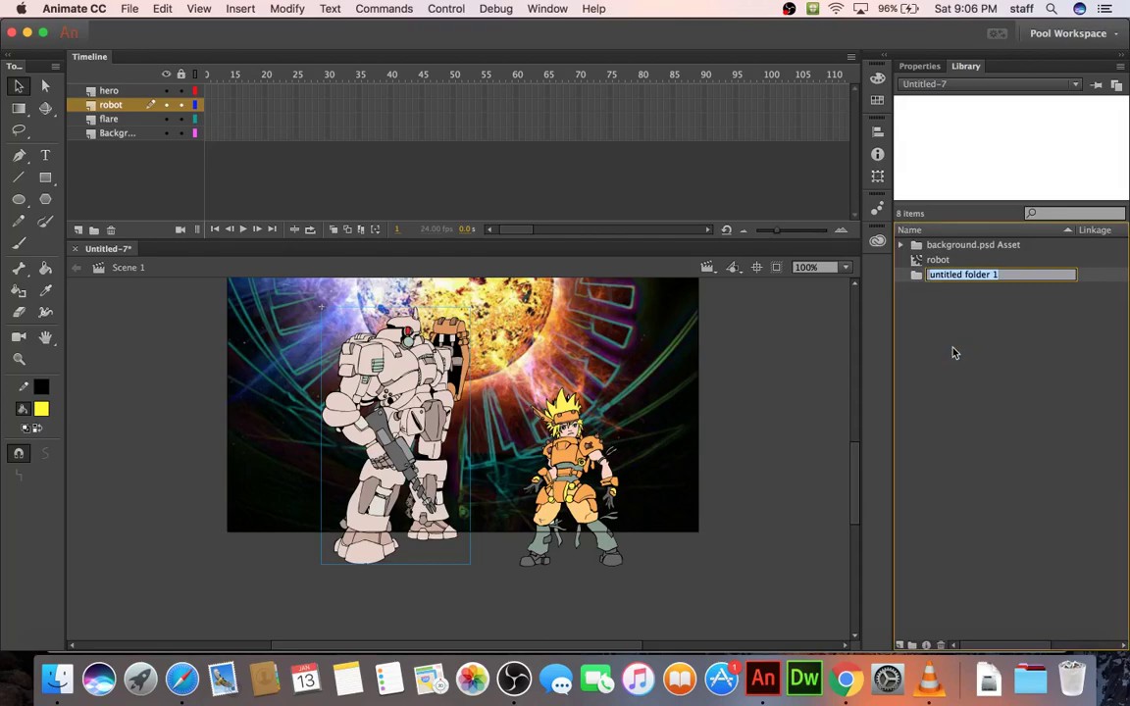
pyautogui.write('characters')
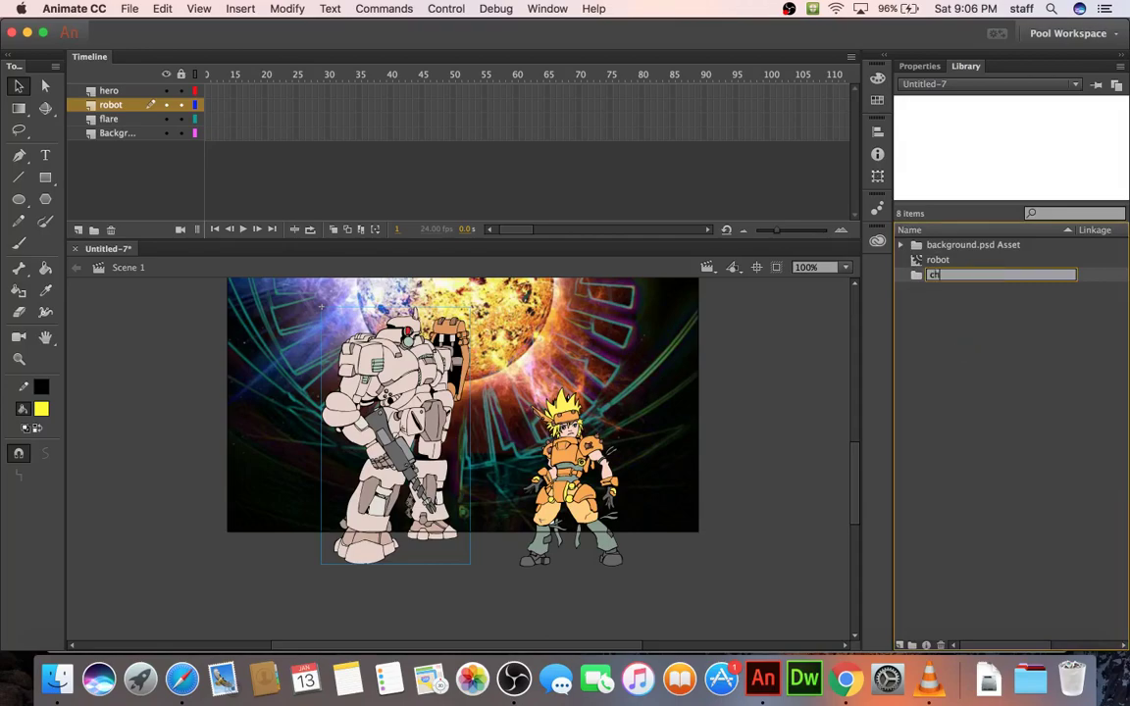
pyautogui.press('Return')
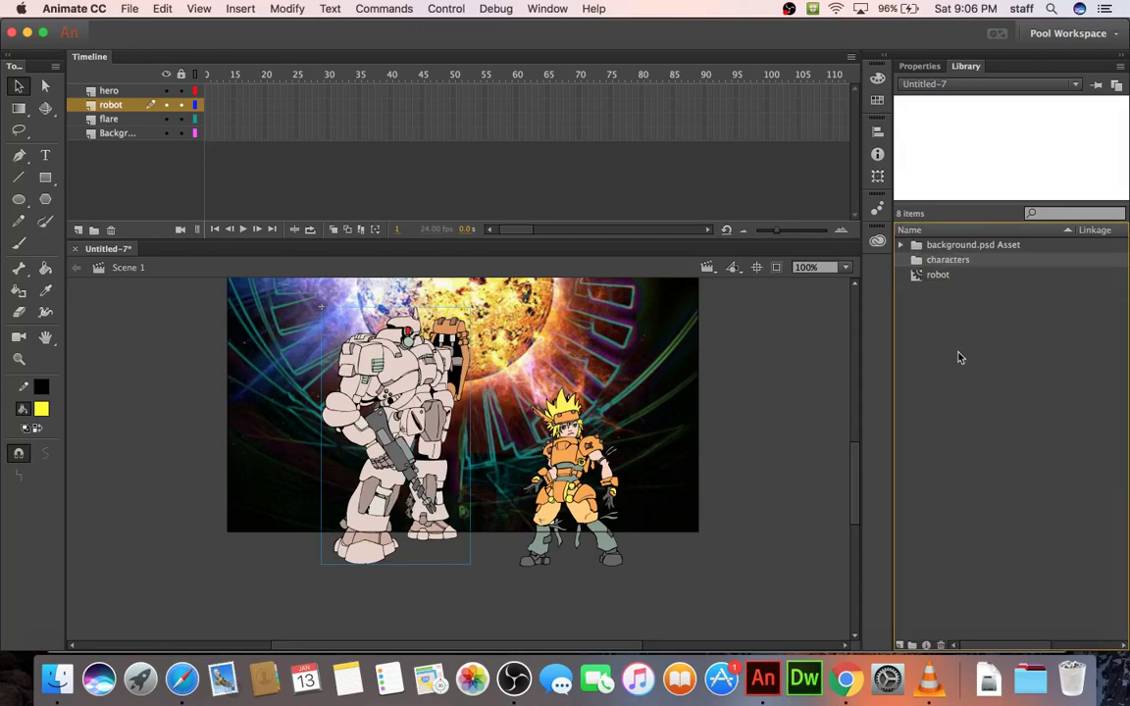
pyautogui.moveTo(919, 278); pyautogui.dragTo(931, 259)
# Step: Expand the background.psd Asset and characters folders to check their contents
pyautogui.click(901, 245)
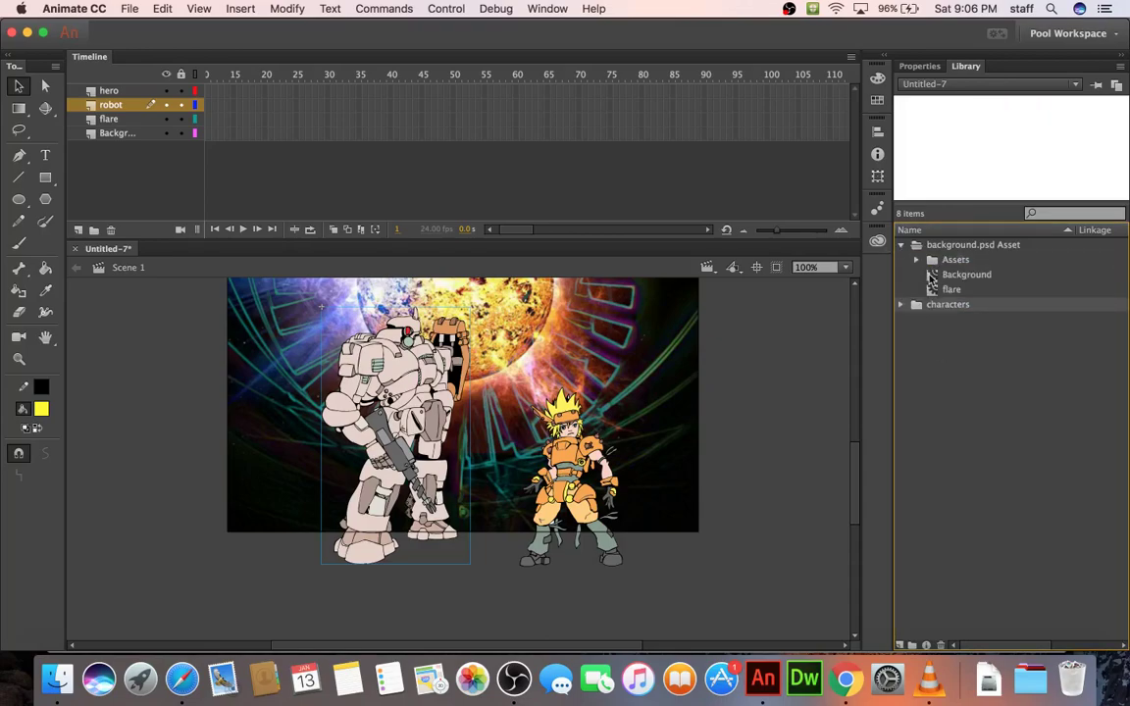
pyautogui.click(917, 260)
pyautogui.click(917, 261)
pyautogui.click(901, 305)
# Step: Convert the hero artwork into a symbol named 'hero' and move it into the characters folder
pyautogui.click(569, 451)
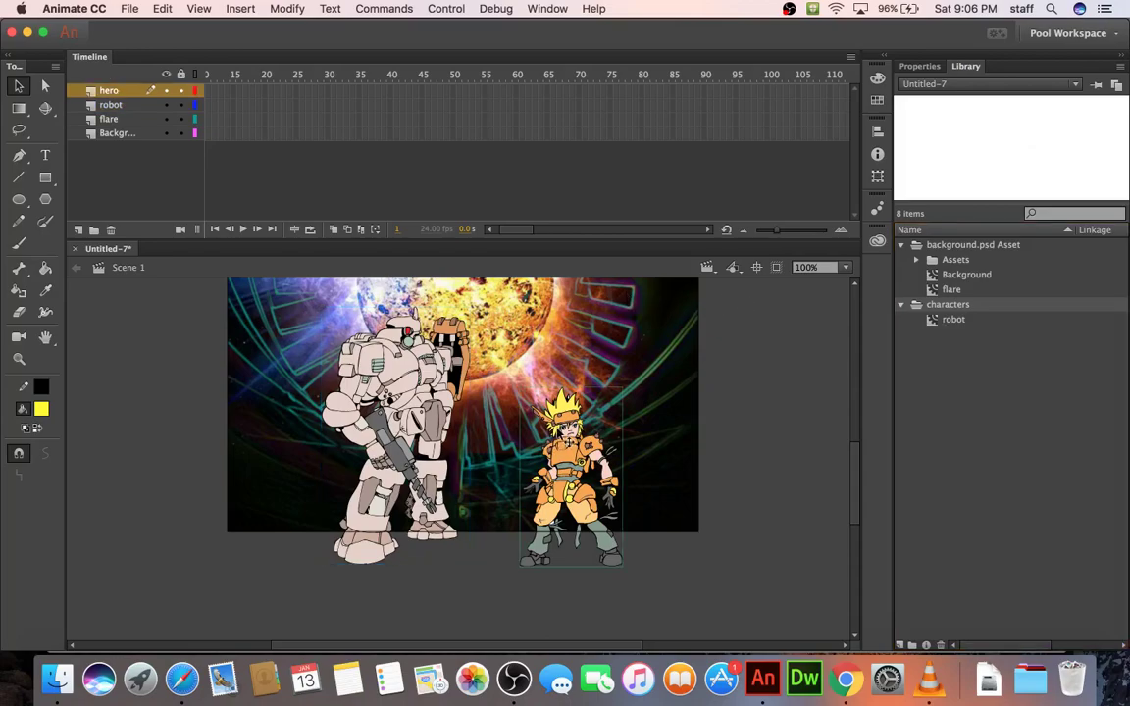
pyautogui.rightClick(566, 438)
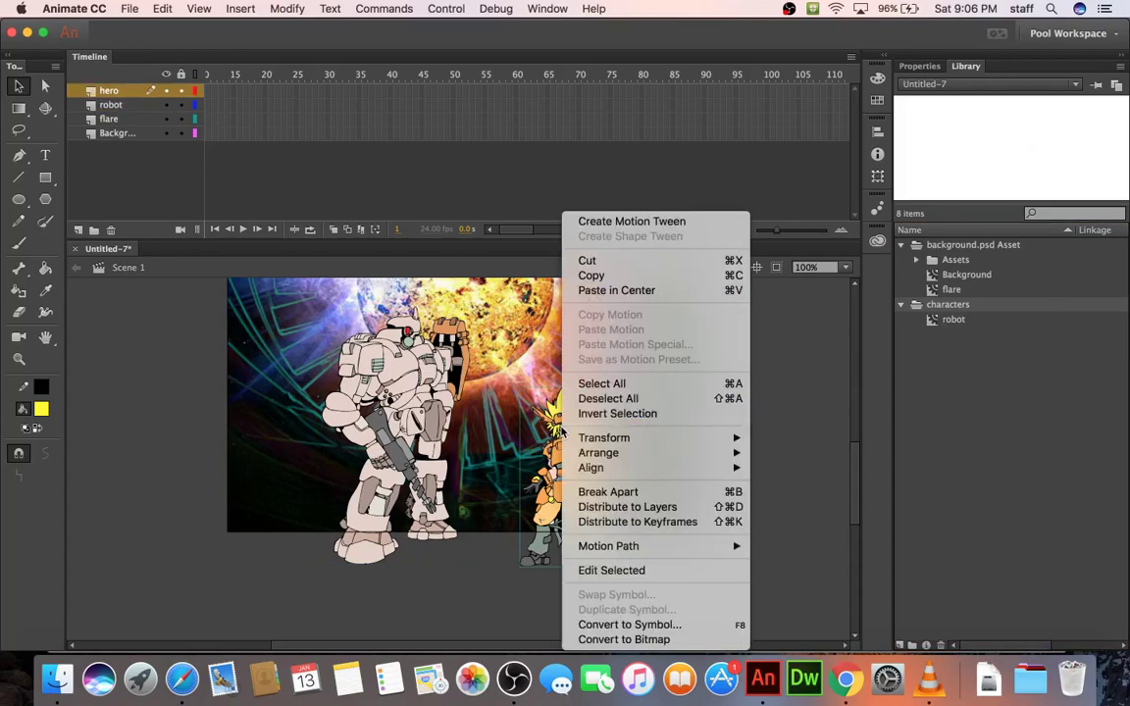
pyautogui.click(592, 623)
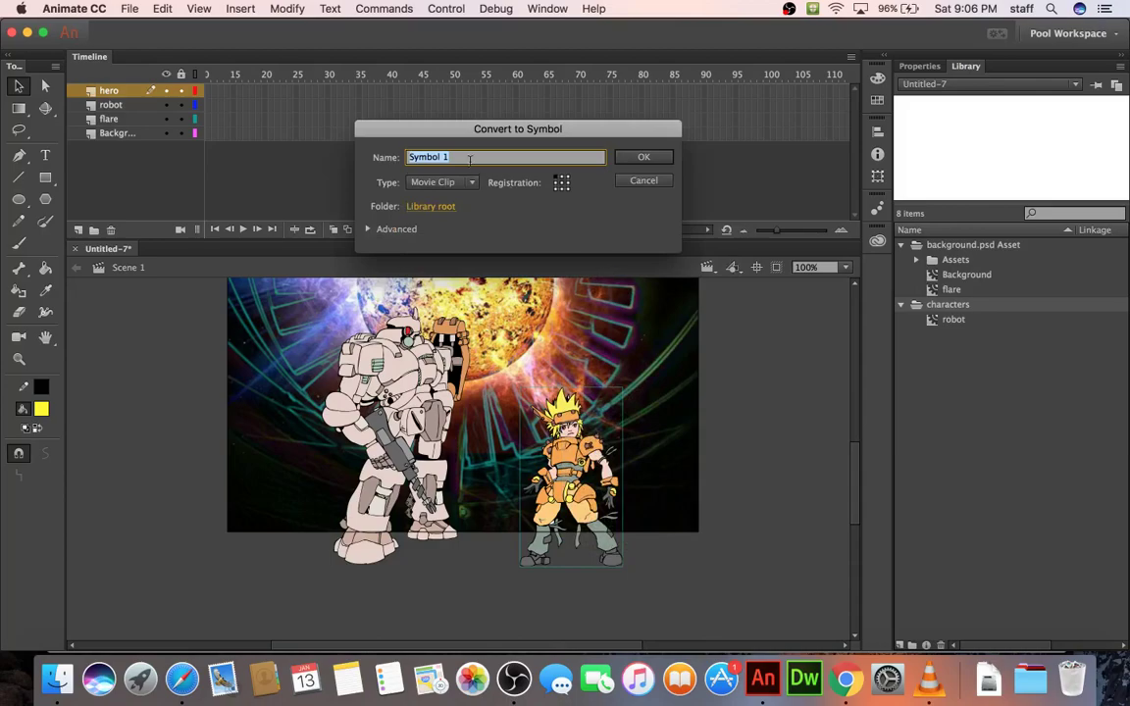
pyautogui.write('hero')
pyautogui.press('Return')
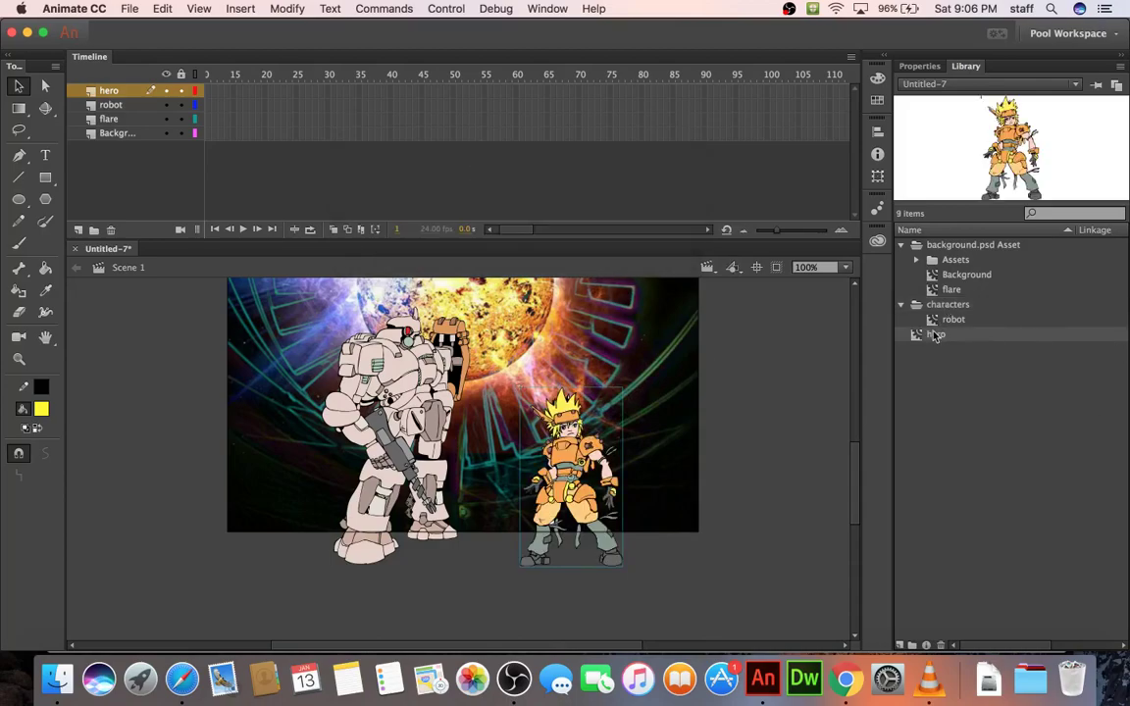
pyautogui.moveTo(933, 340); pyautogui.dragTo(945, 308)
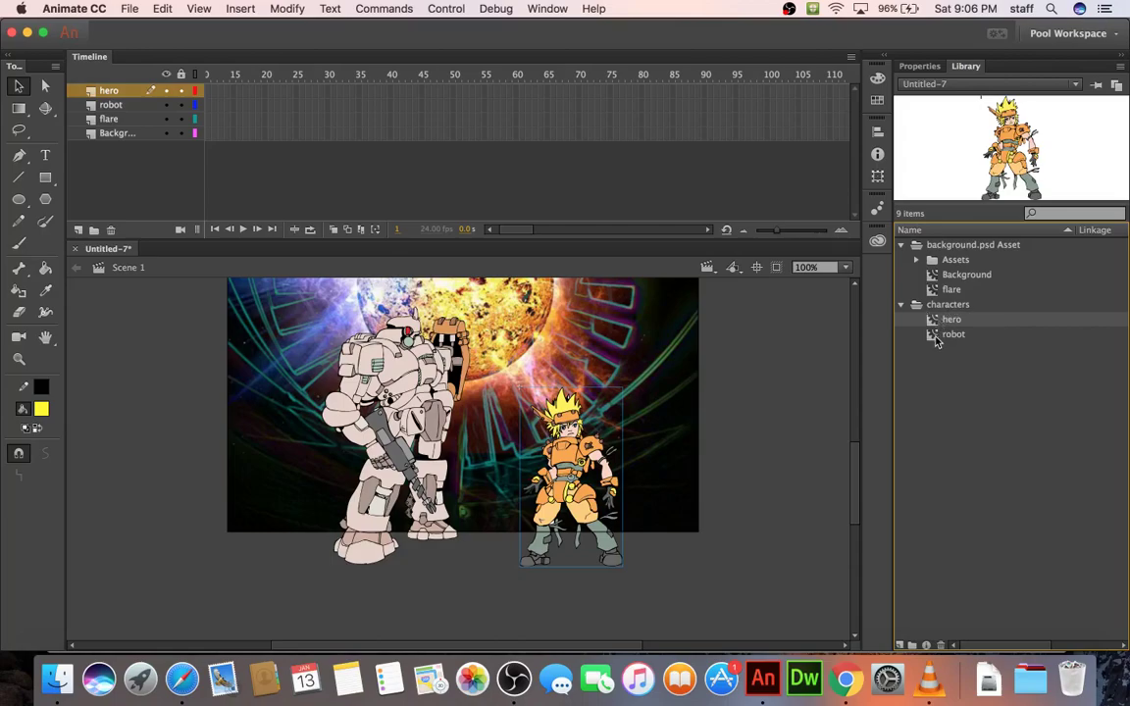
# Step: Open the robot symbol from the Library in symbol-editing mode and select its artwork
pyautogui.click(935, 336)
pyautogui.doubleClick(936, 338)
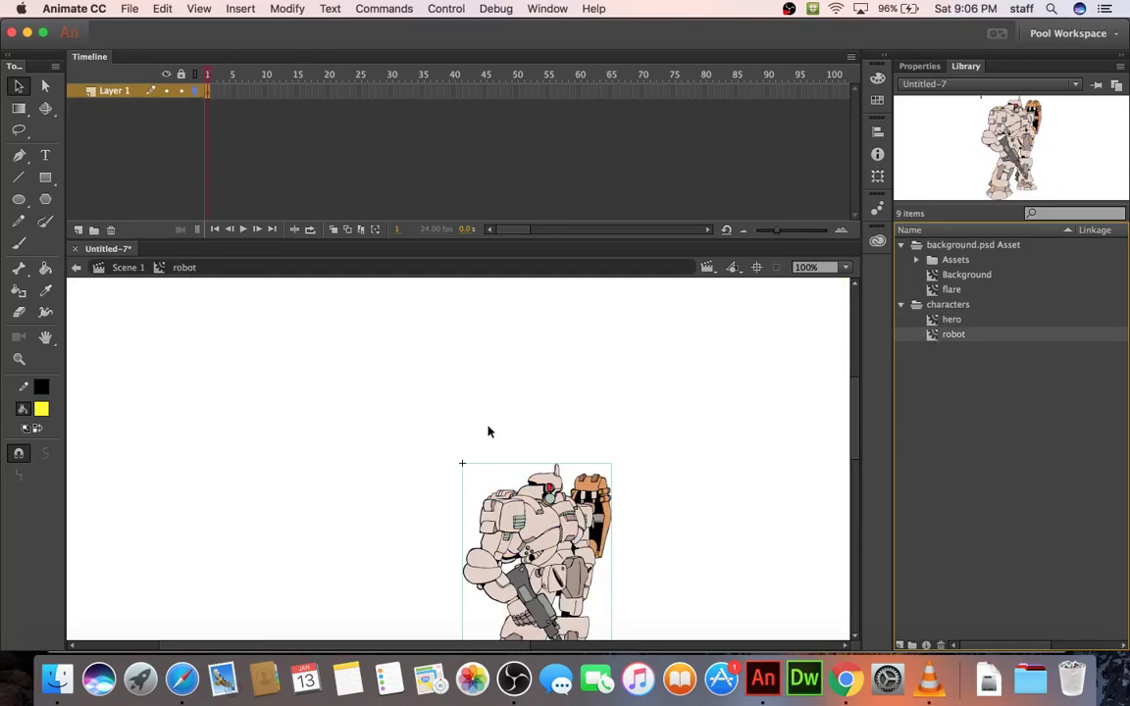
pyautogui.scroll(-5, 489, 431)
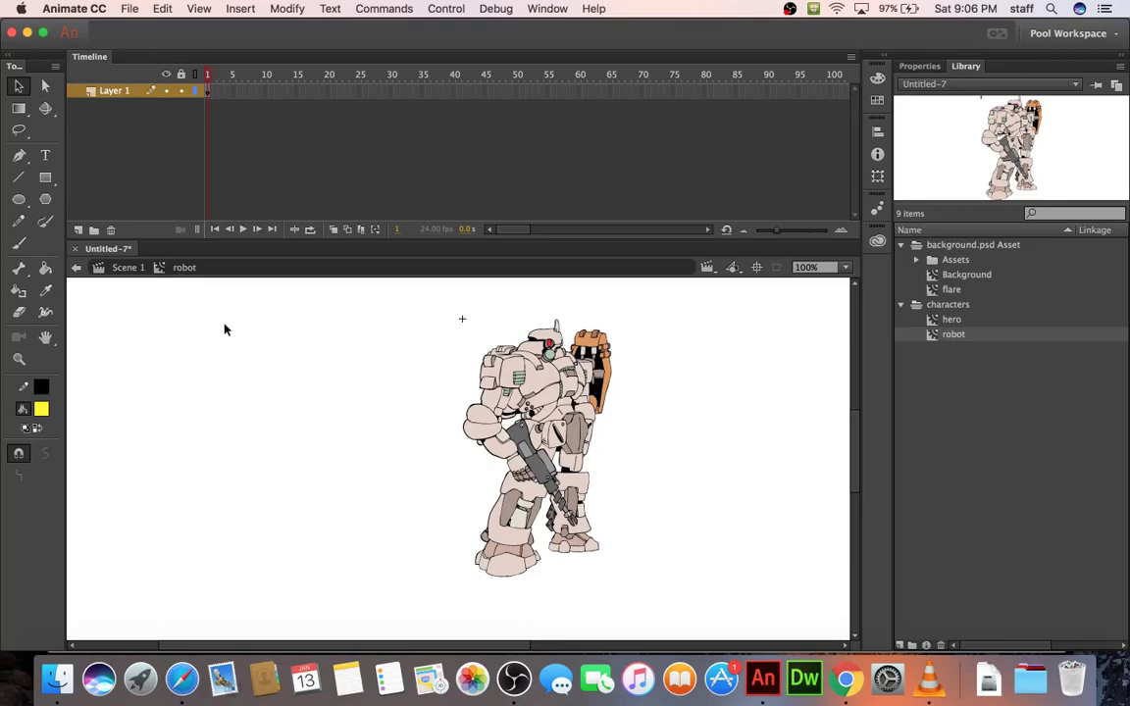
pyautogui.click(469, 339)
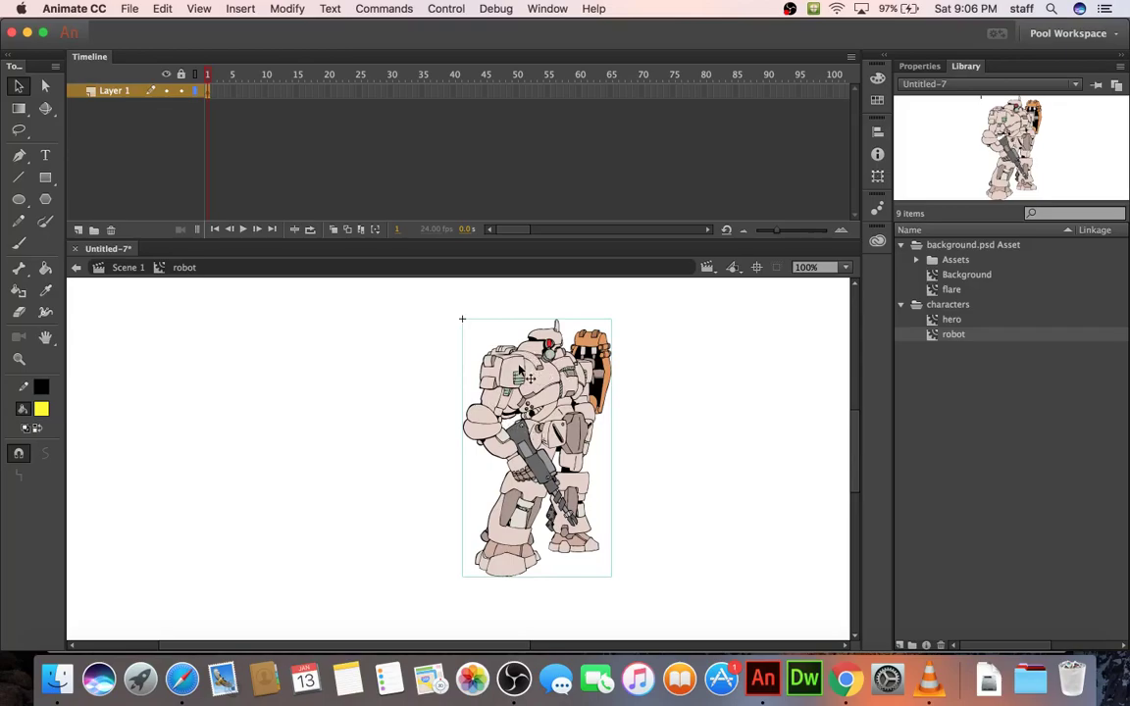
# Step: Enter the robot's group and zoom in on its head and shoulders
pyautogui.doubleClick(515, 370)
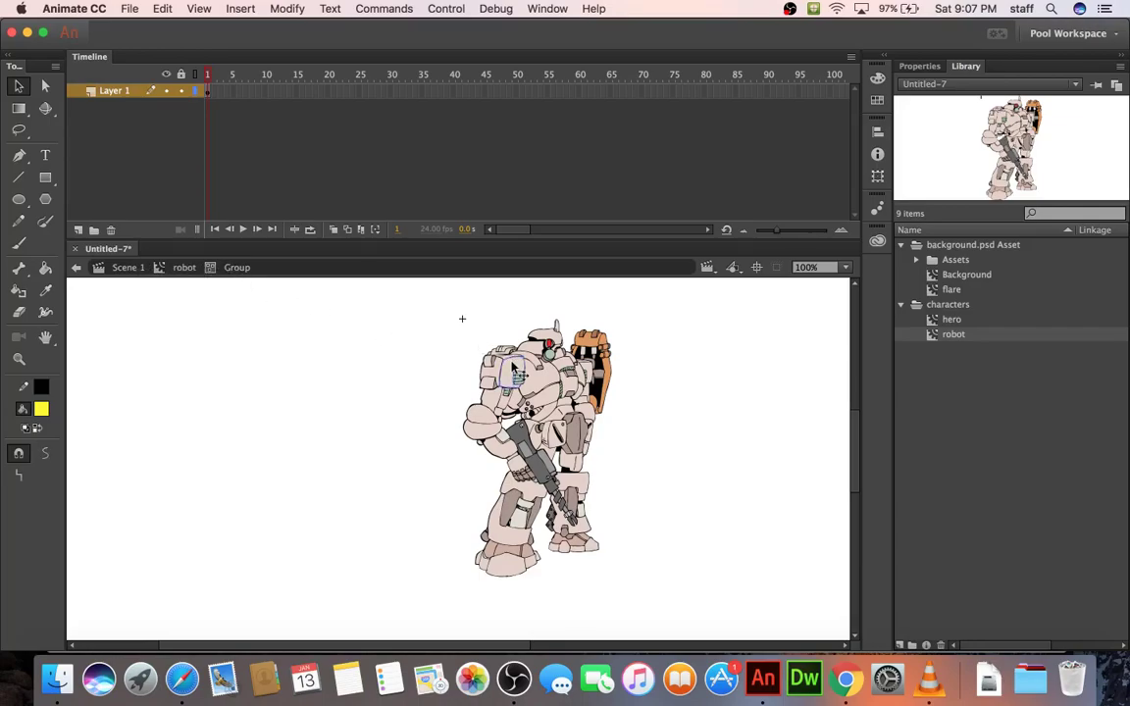
pyautogui.moveTo(433, 300); pyautogui.dragTo(676, 507)
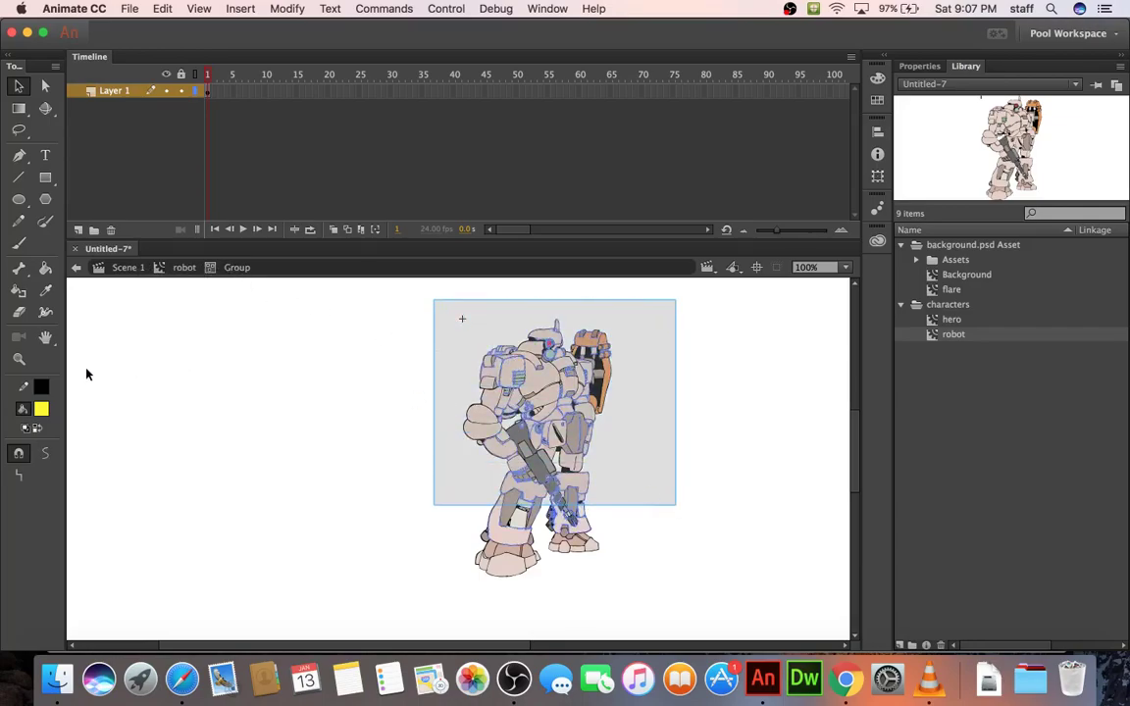
pyautogui.click(18, 359)
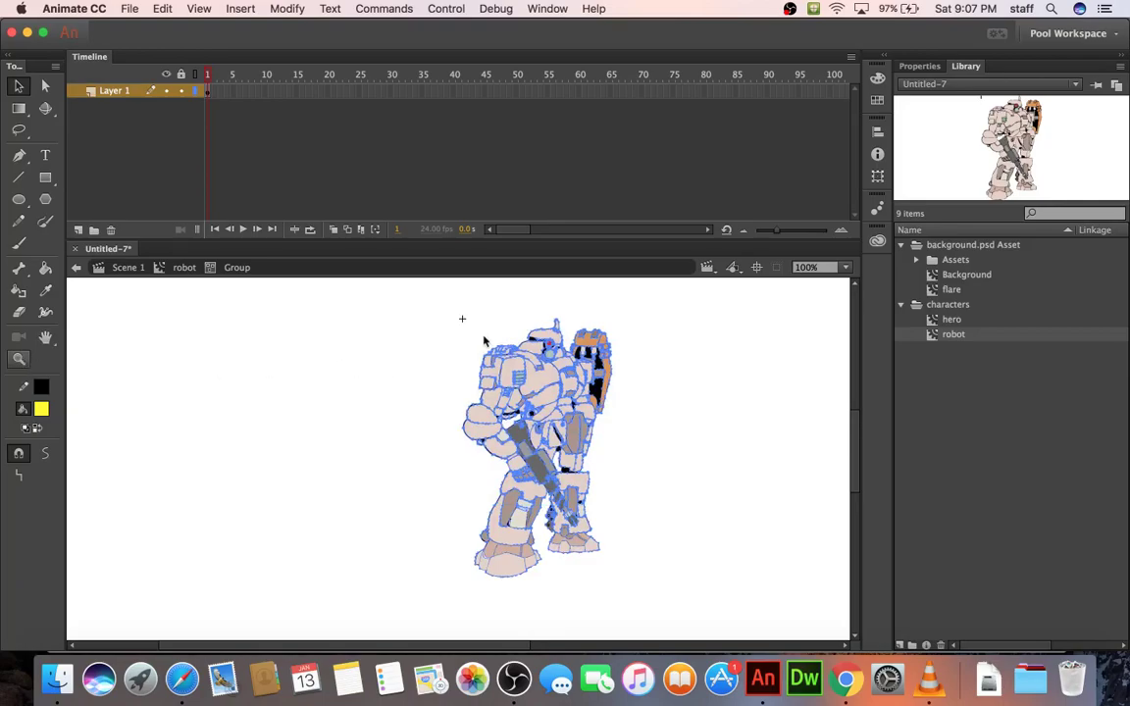
pyautogui.moveTo(575, 381); pyautogui.dragTo(431, 317)
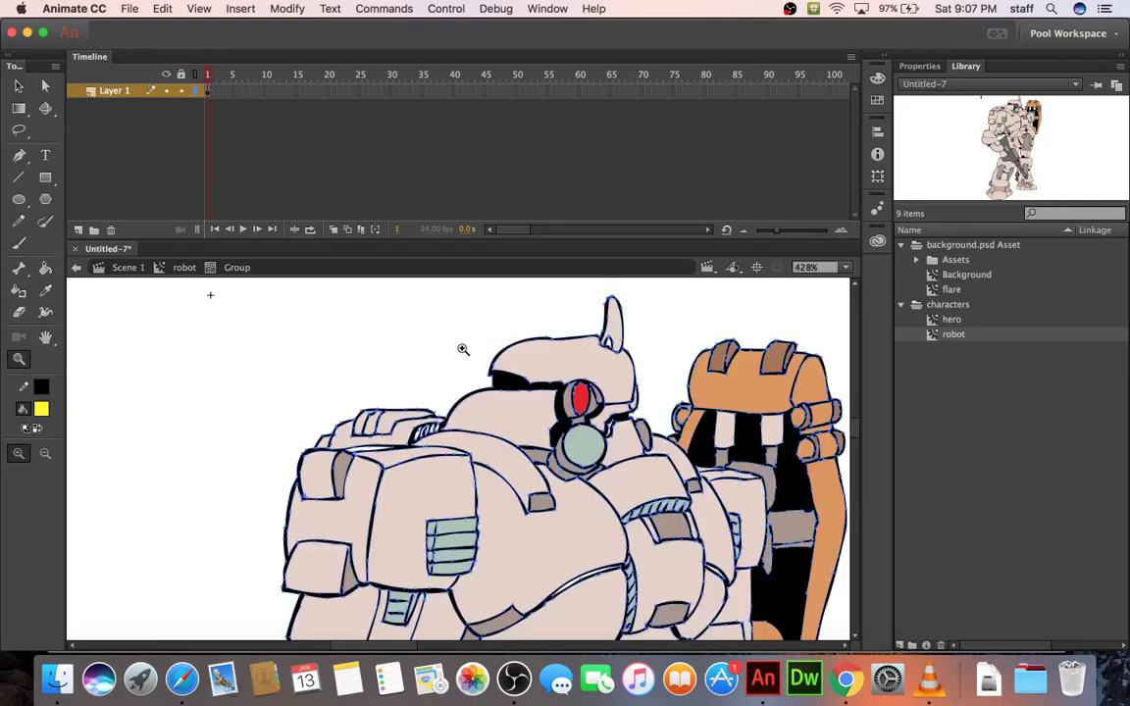
pyautogui.click(19, 85)
pyautogui.press('v')
pyautogui.click(463, 359)
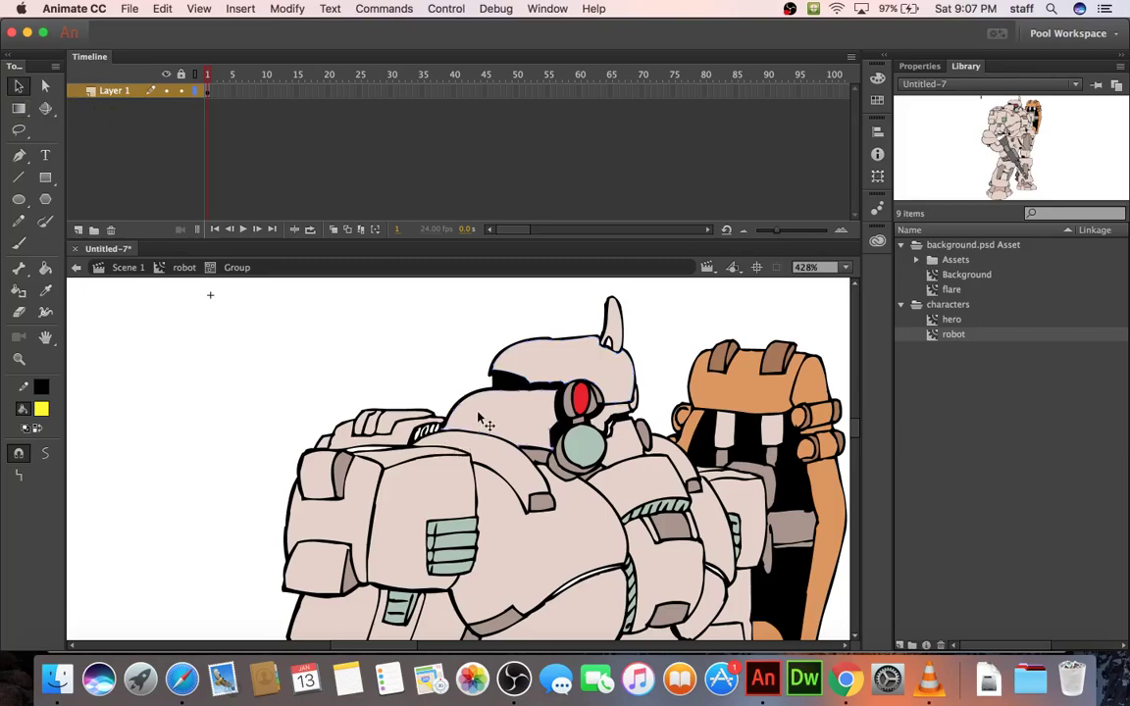
# Step: Try a yellow Paint Bucket fill on the shoulder, undo it, and return to Scene 1
pyautogui.click(45, 267)
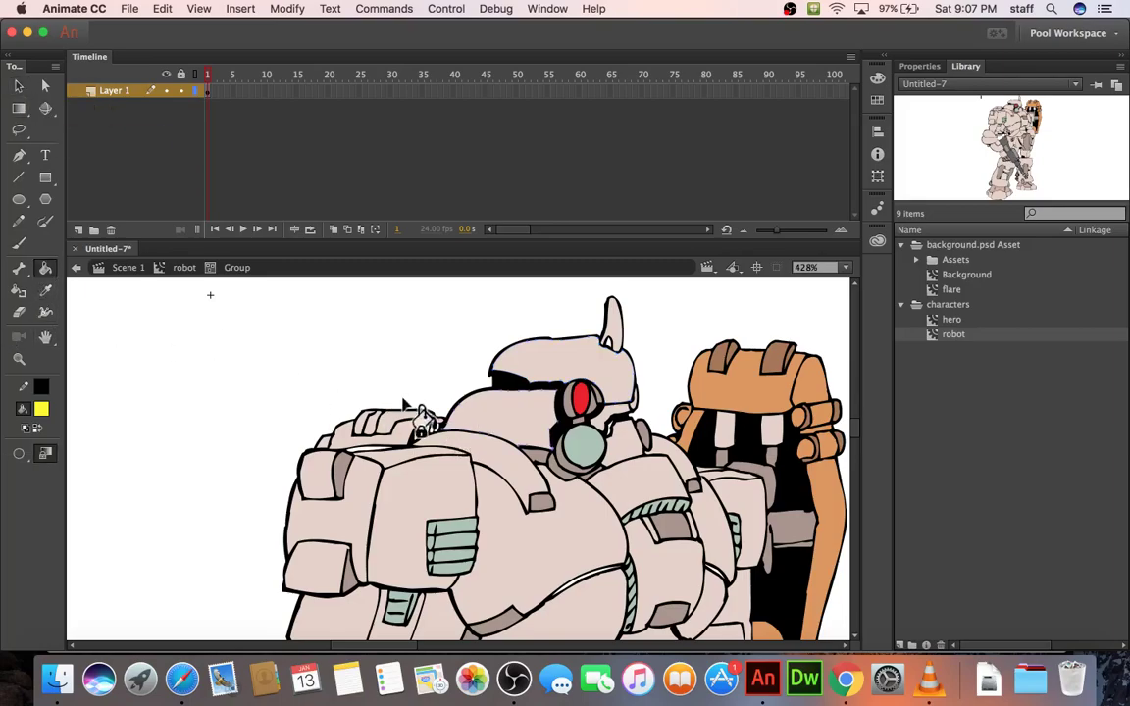
pyautogui.click(517, 429)
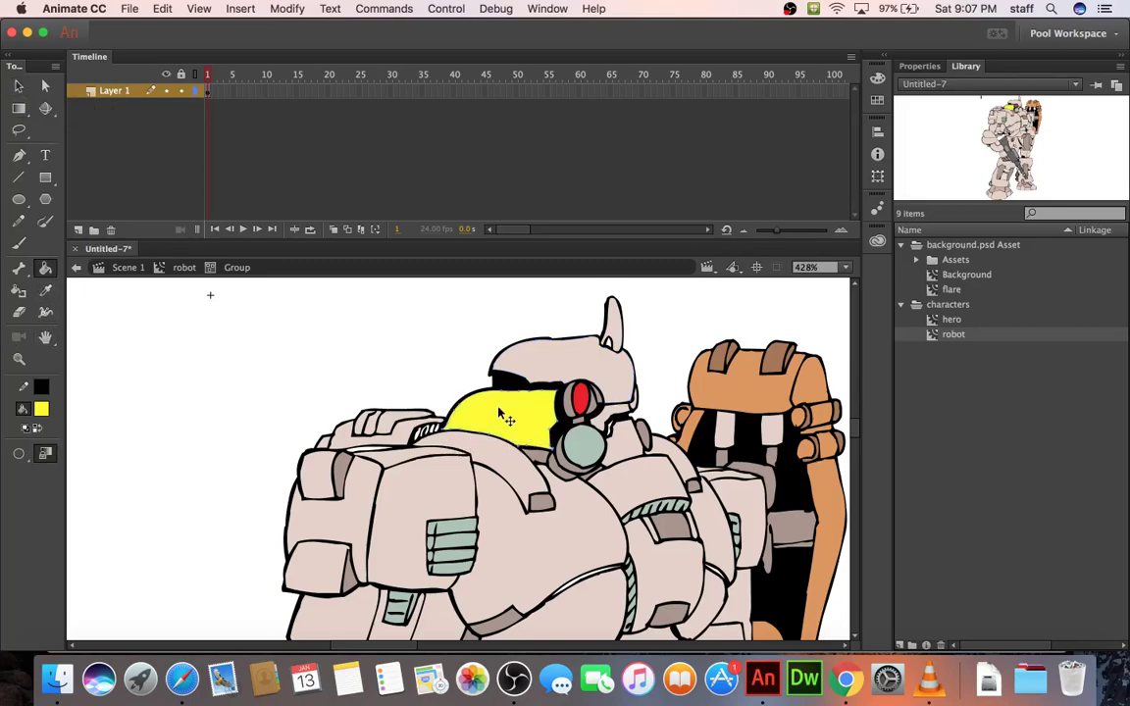
pyautogui.press('super+z')
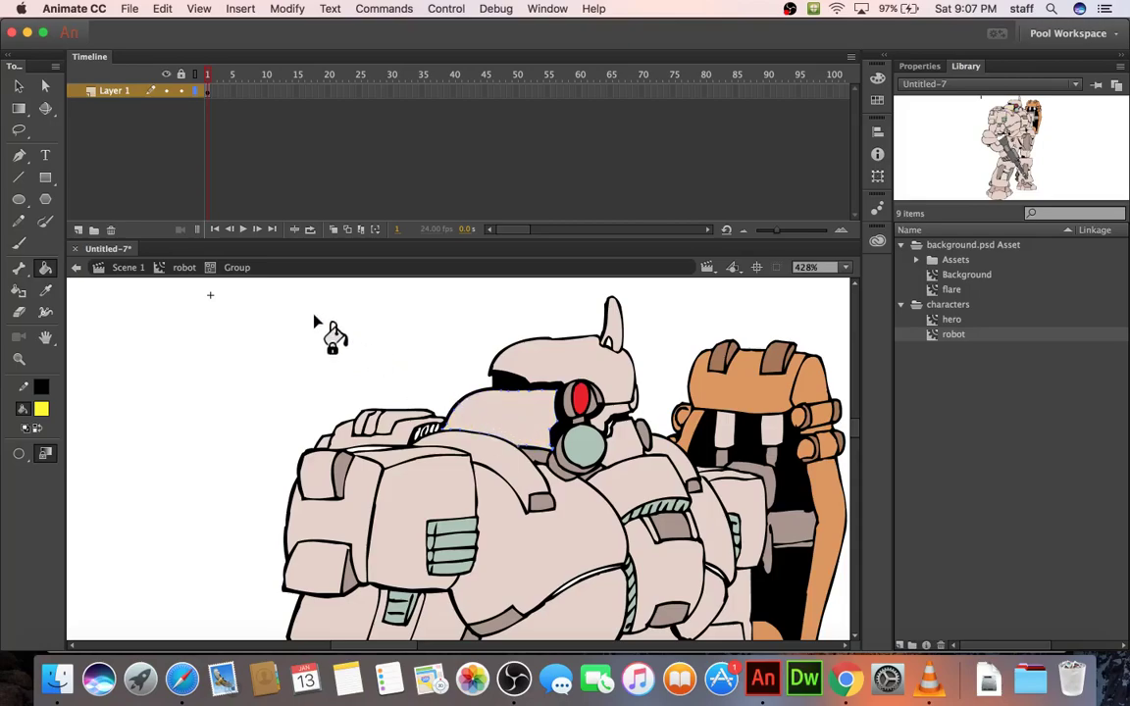
pyautogui.press('v')
pyautogui.click(307, 368)
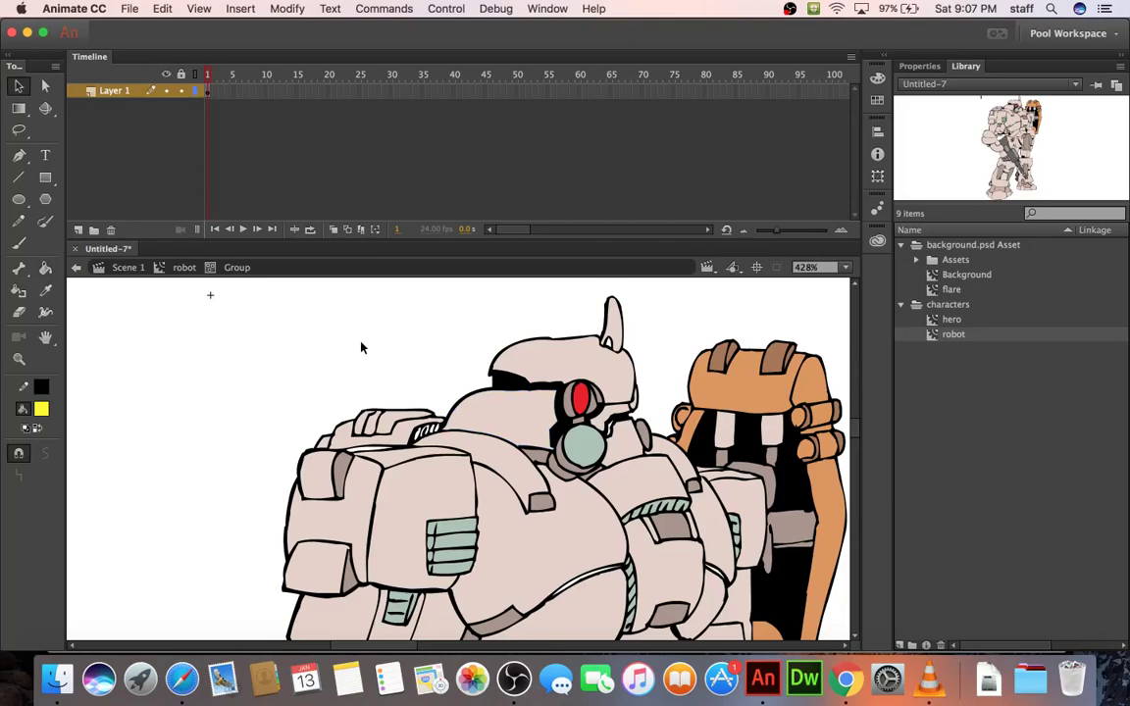
pyautogui.scroll(-5, 361, 347)
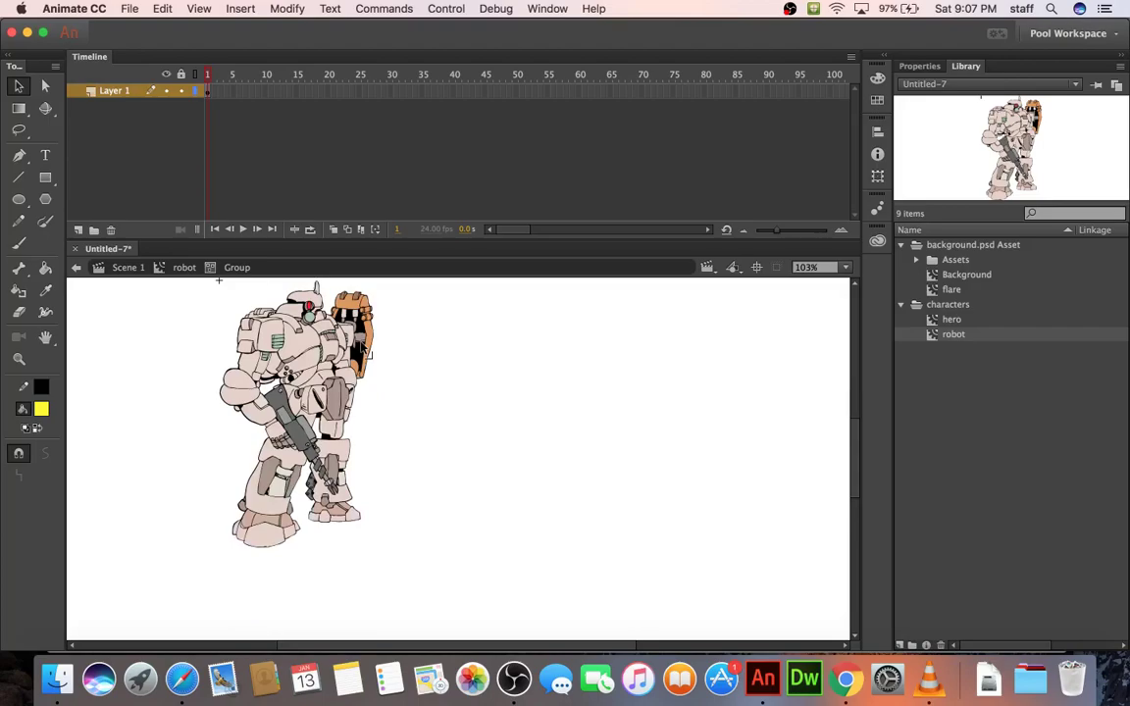
pyautogui.click(128, 267)
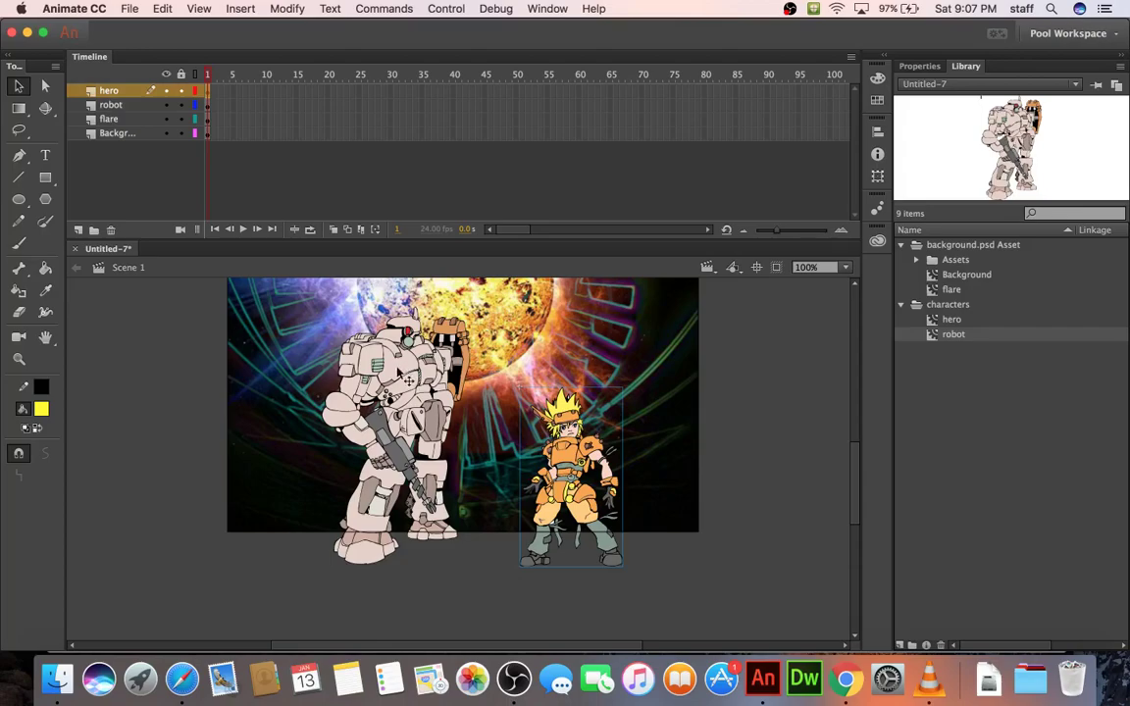
# Step: Drill into the robot symbol, its group, and the inner drawing object for in-place editing
pyautogui.doubleClick(369, 342)
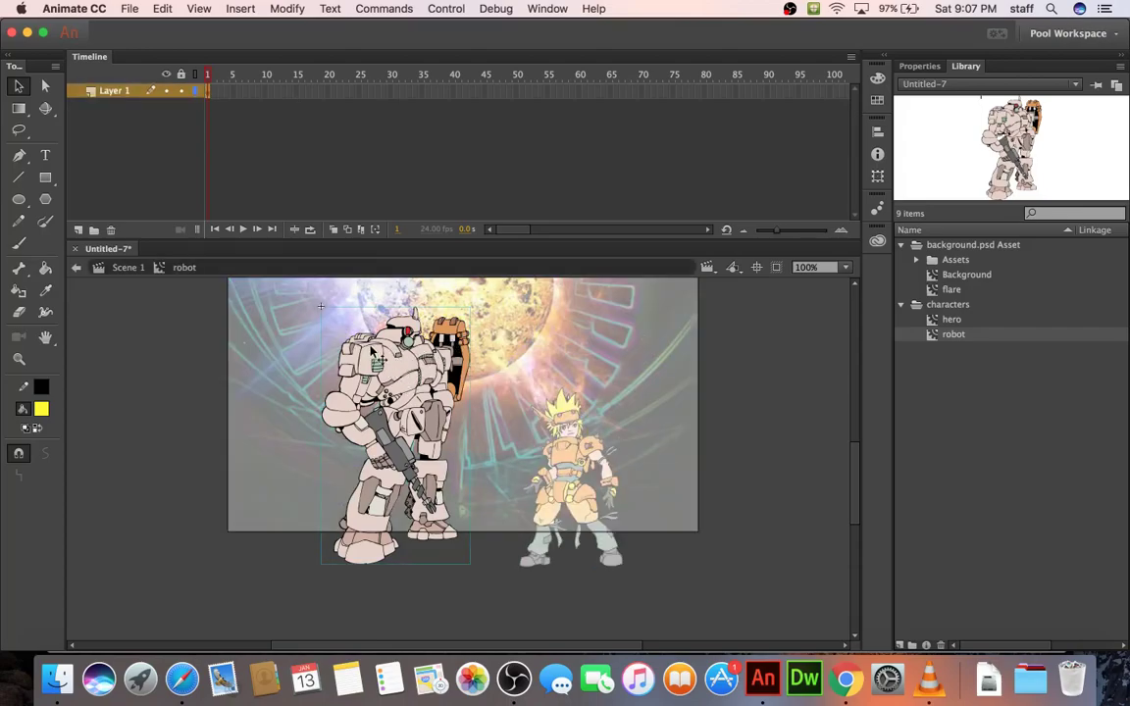
pyautogui.doubleClick(371, 351)
pyautogui.doubleClick(373, 354)
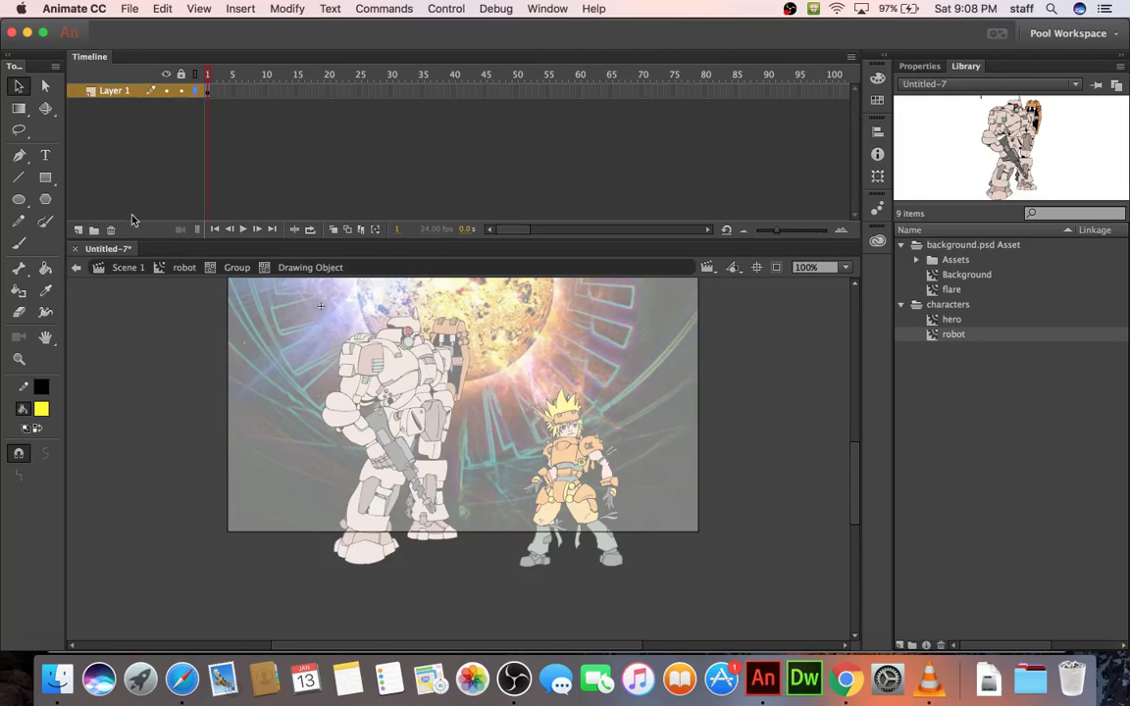
# Step: Return to Scene 1 and duplicate the robot onto the right side of the hero
pyautogui.press('super+e')
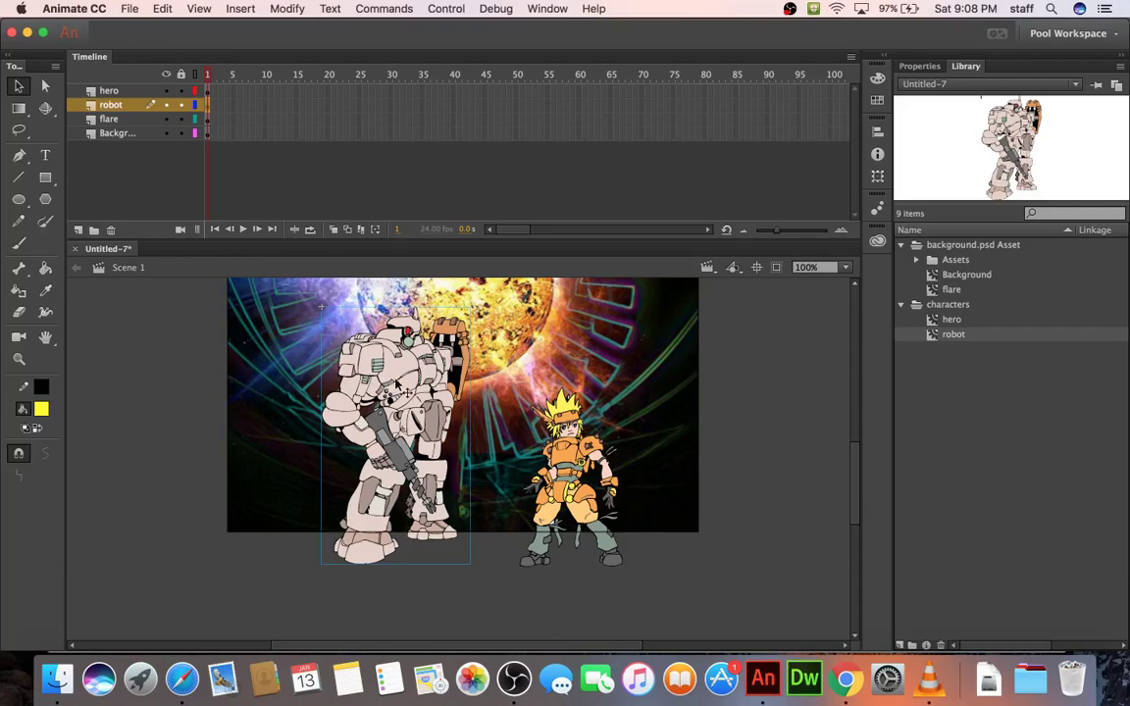
pyautogui.press('super+v')
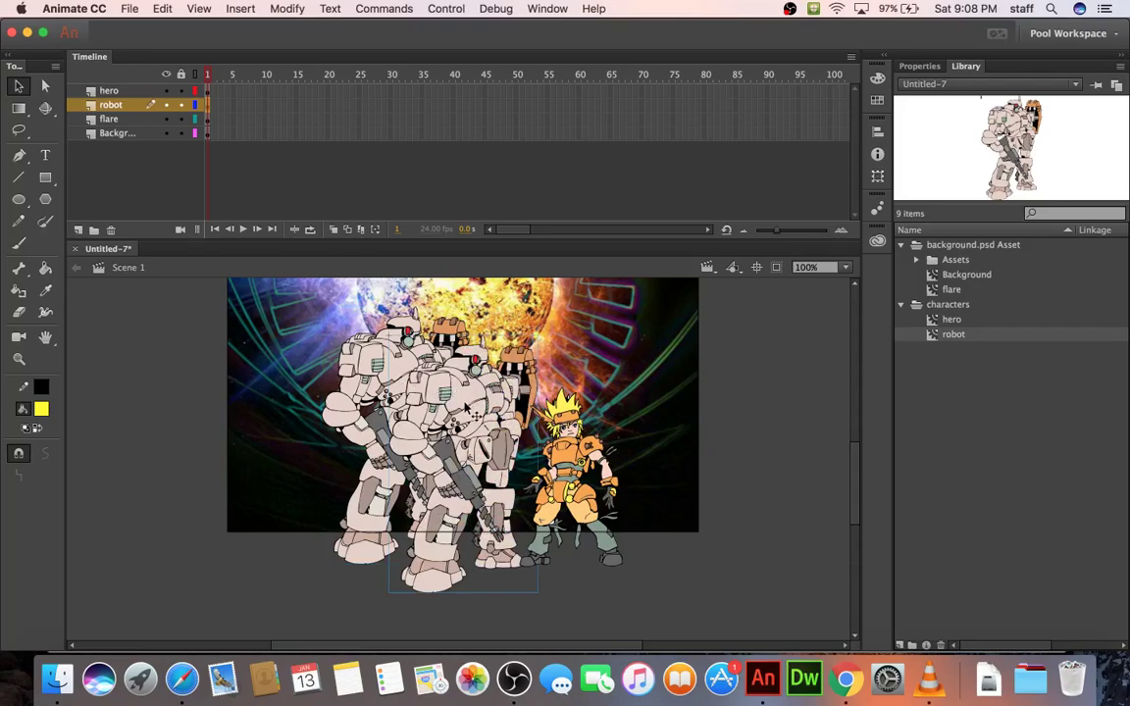
pyautogui.press('super+z')
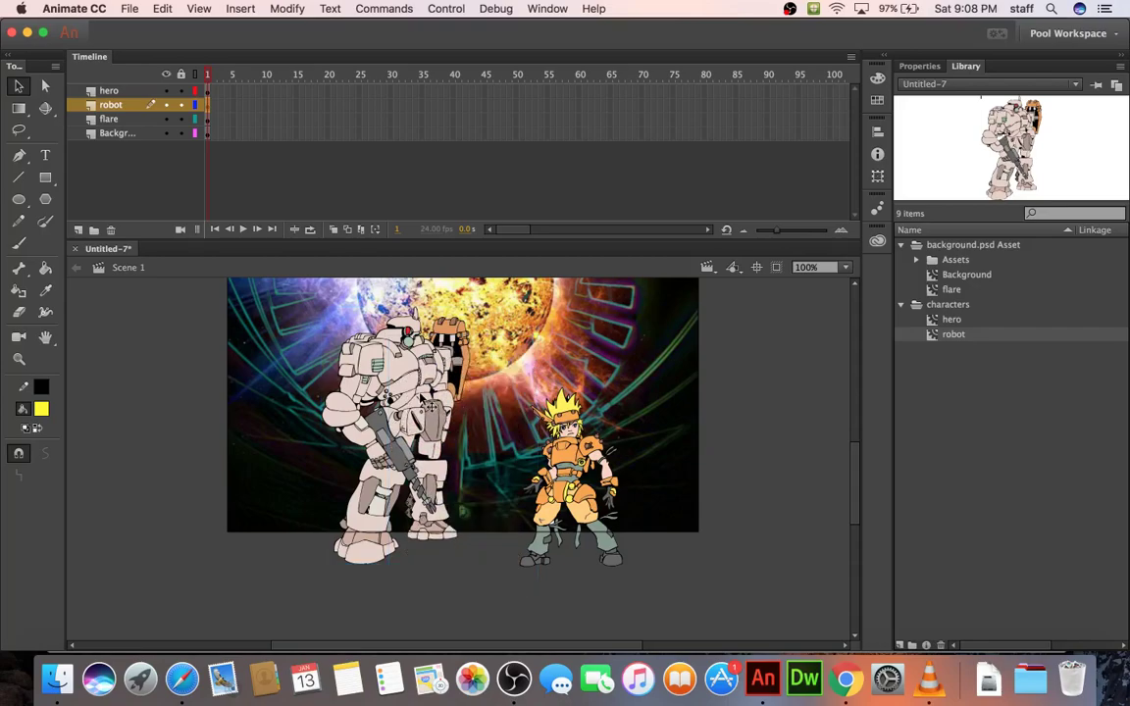
pyautogui.click(400, 384)
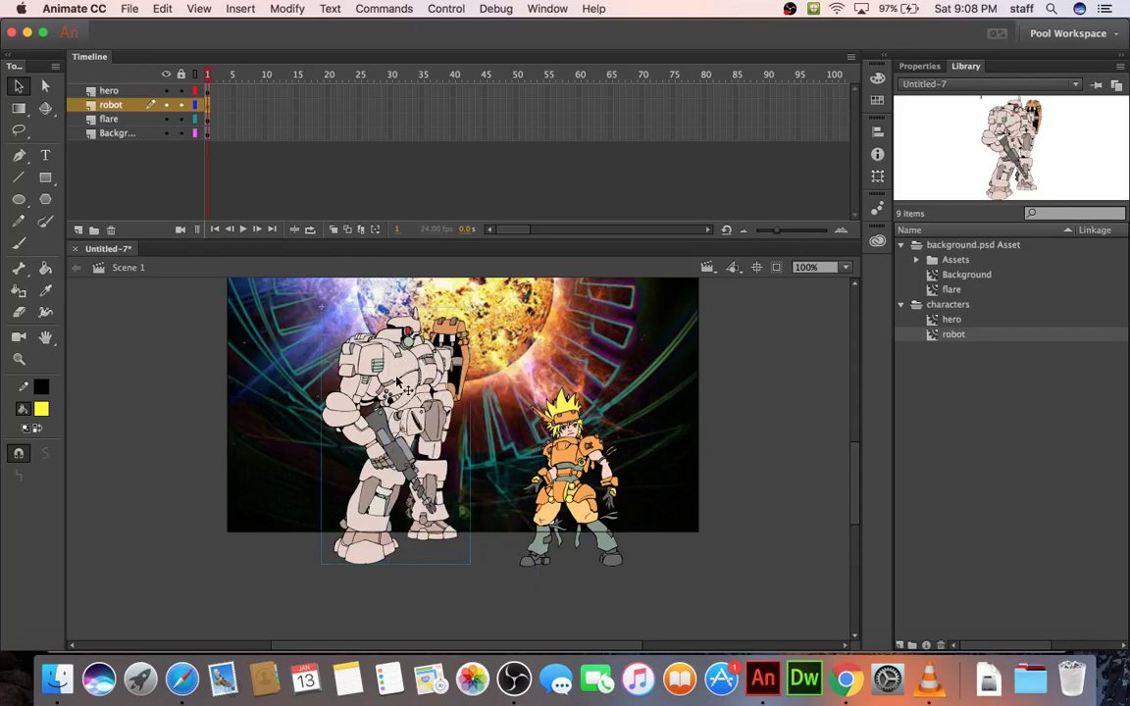
pyautogui.moveTo(400, 384); pyautogui.dragTo(625, 341)
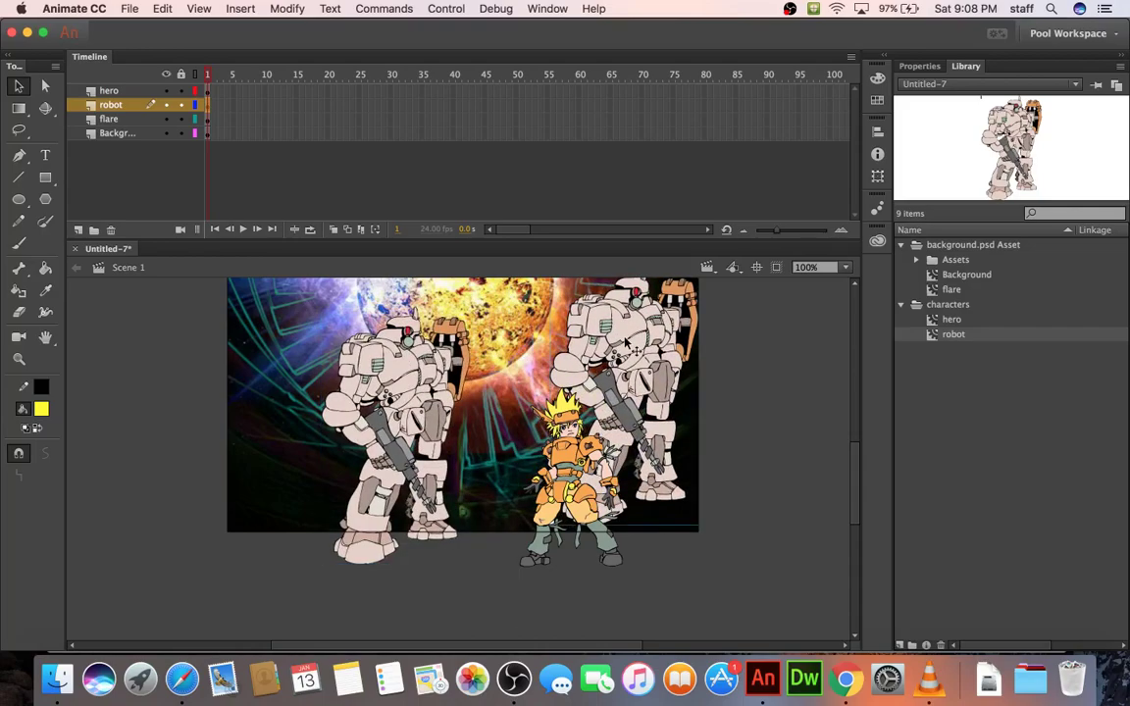
pyautogui.press('super+z')
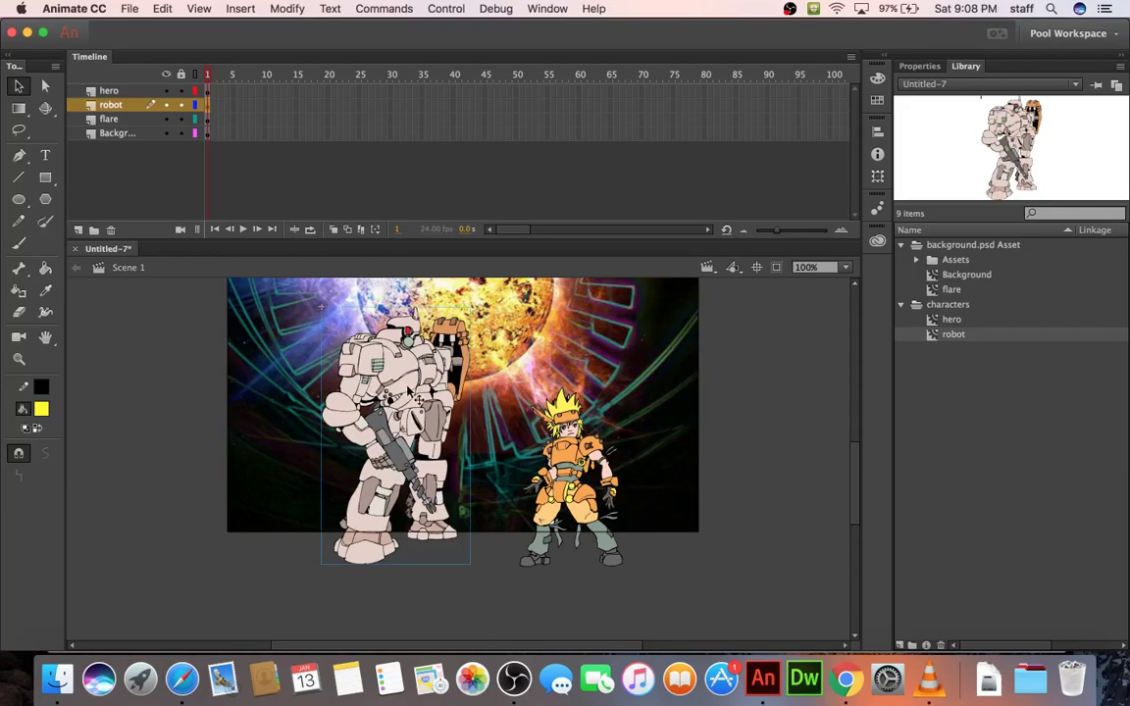
pyautogui.moveTo(401, 384); pyautogui.dragTo(636, 350)
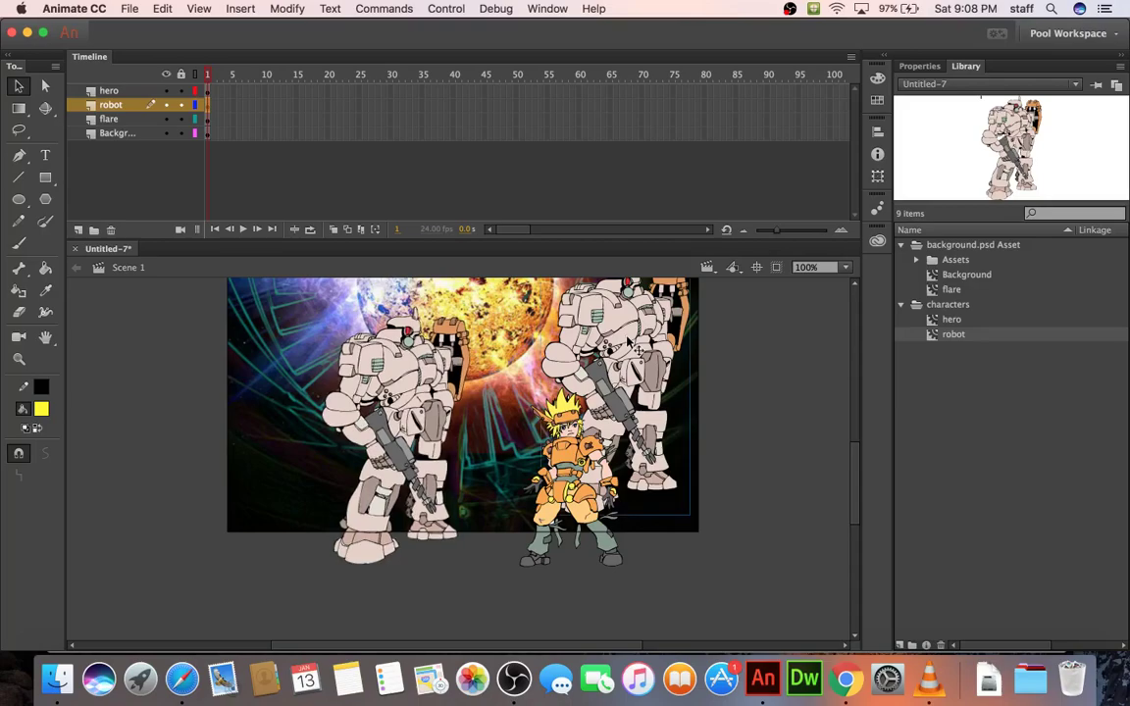
# Step: Flip the right robot horizontally, nudge it slightly left, and reset the view to 100%
pyautogui.click(285, 10)
pyautogui.moveTo(426, 195)
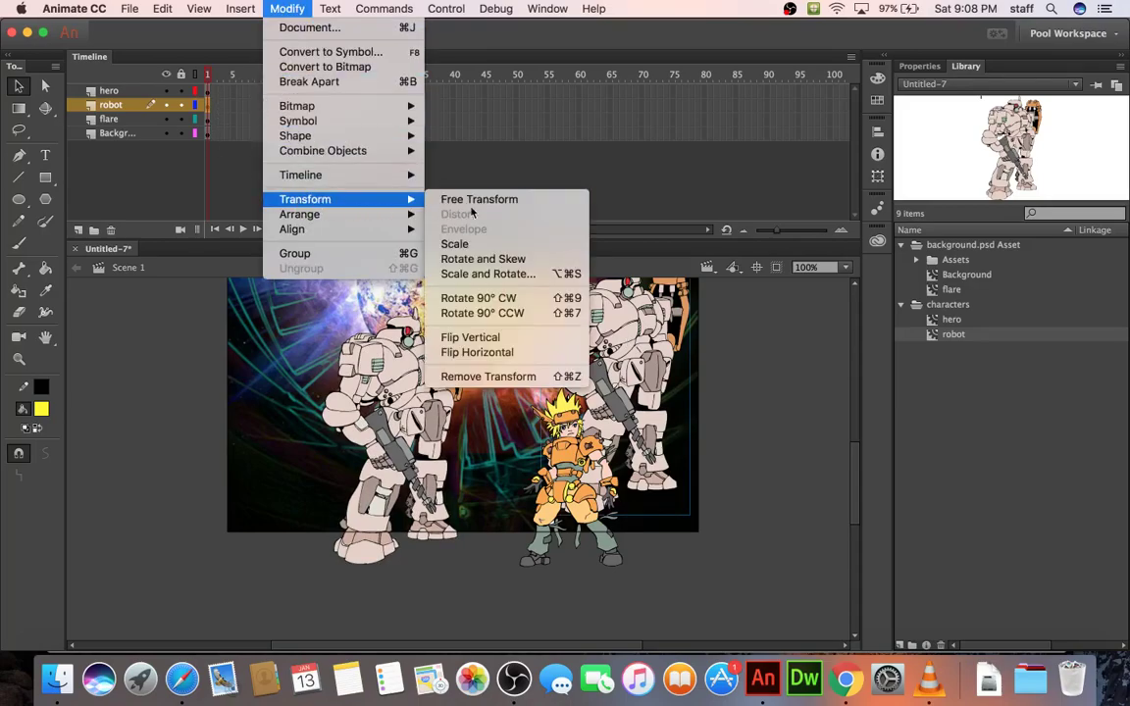
pyautogui.click(476, 352)
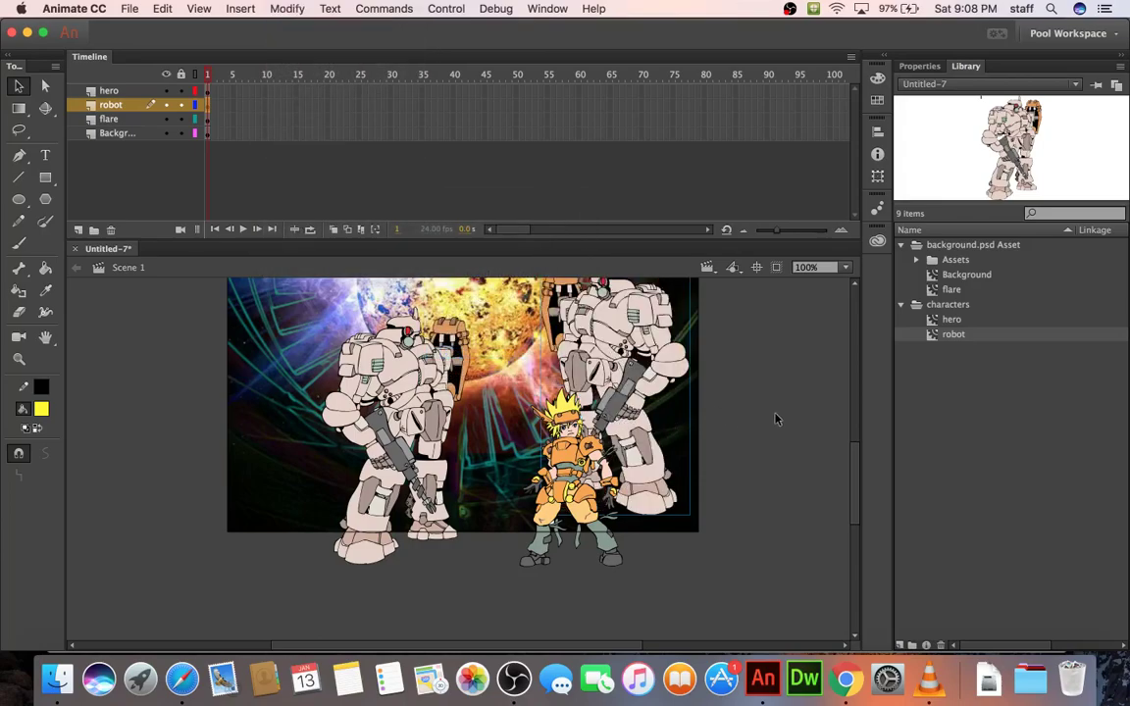
pyautogui.moveTo(552, 331); pyautogui.dragTo(540, 331)
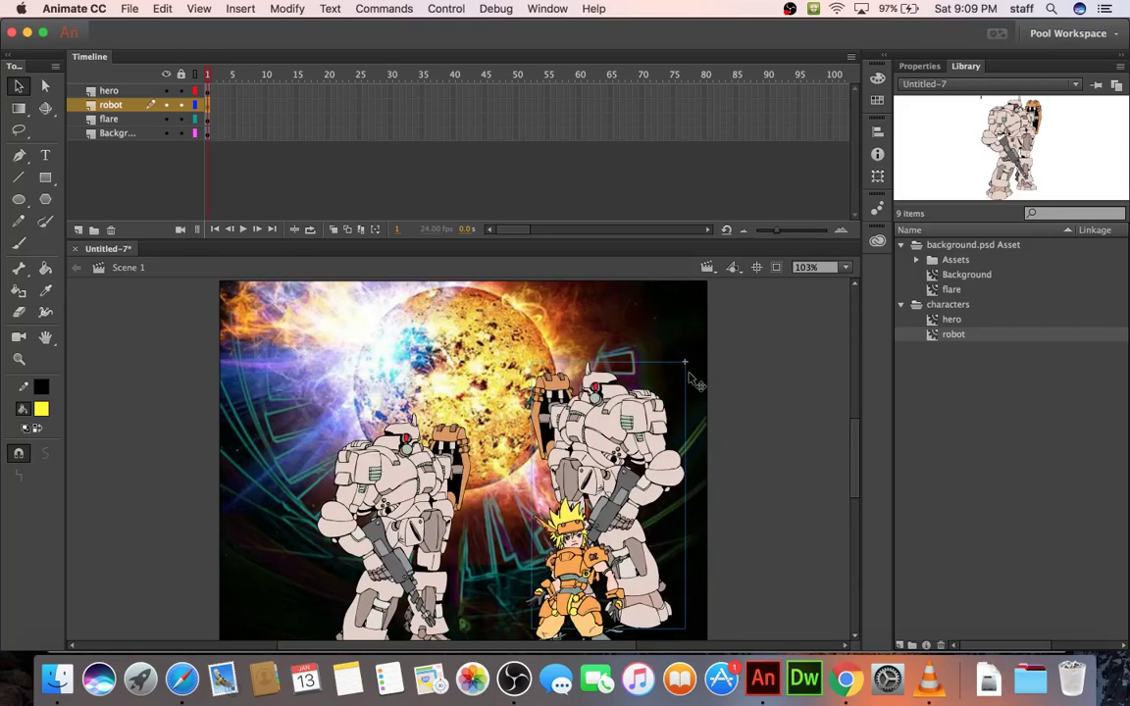
pyautogui.press('super+1')
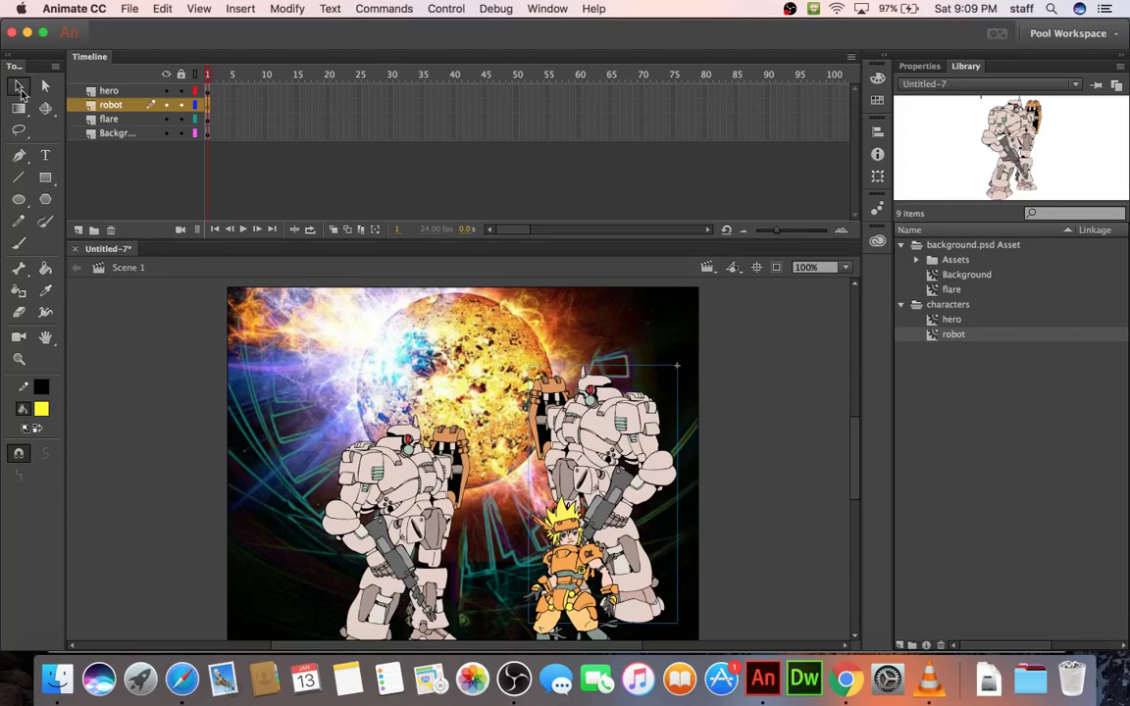
# Step: Shrink the right robot with Free Transform and Alt-drag a small copy beside it
pyautogui.moveTo(18, 107); pyautogui.dragTo(57, 105)
pyautogui.click(594, 370)
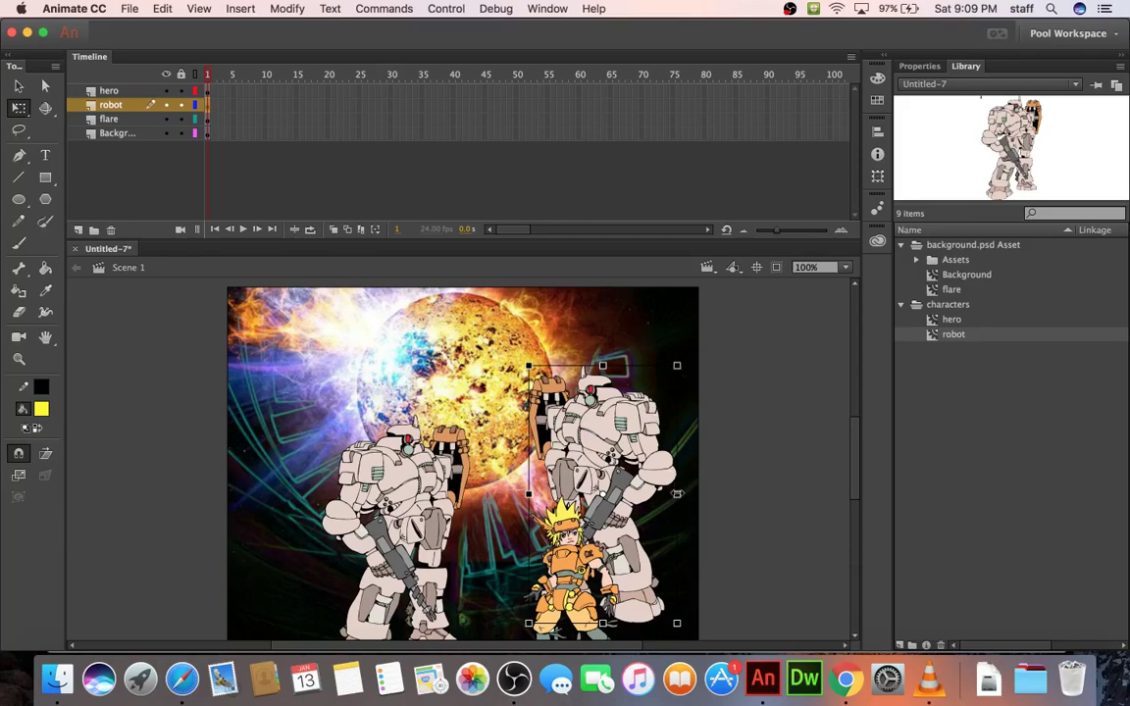
pyautogui.moveTo(675, 492)
pyautogui.mouseDown()
pyautogui.moveTo(744, 494)
pyautogui.moveTo(675, 495)
pyautogui.mouseUp()
pyautogui.moveTo(530, 365); pyautogui.dragTo(557, 409)
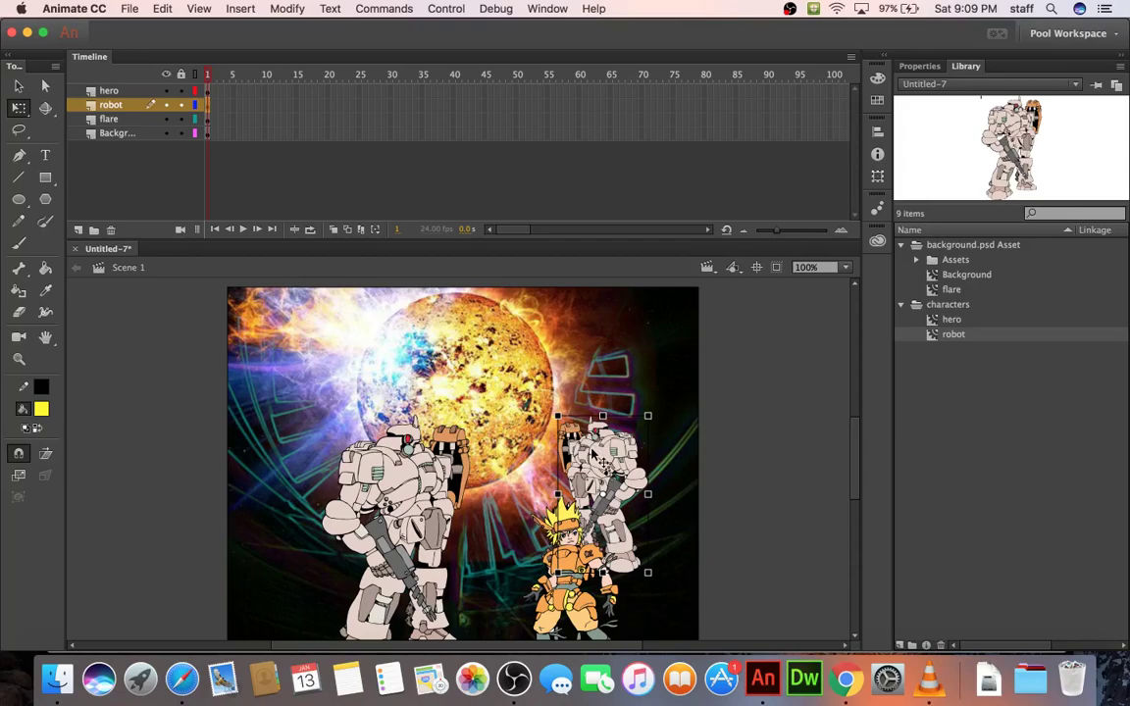
pyautogui.moveTo(592, 457)
pyautogui.mouseDown()
pyautogui.moveTo(646, 471)
pyautogui.moveTo(586, 456)
pyautogui.moveTo(582, 439)
pyautogui.mouseUp()
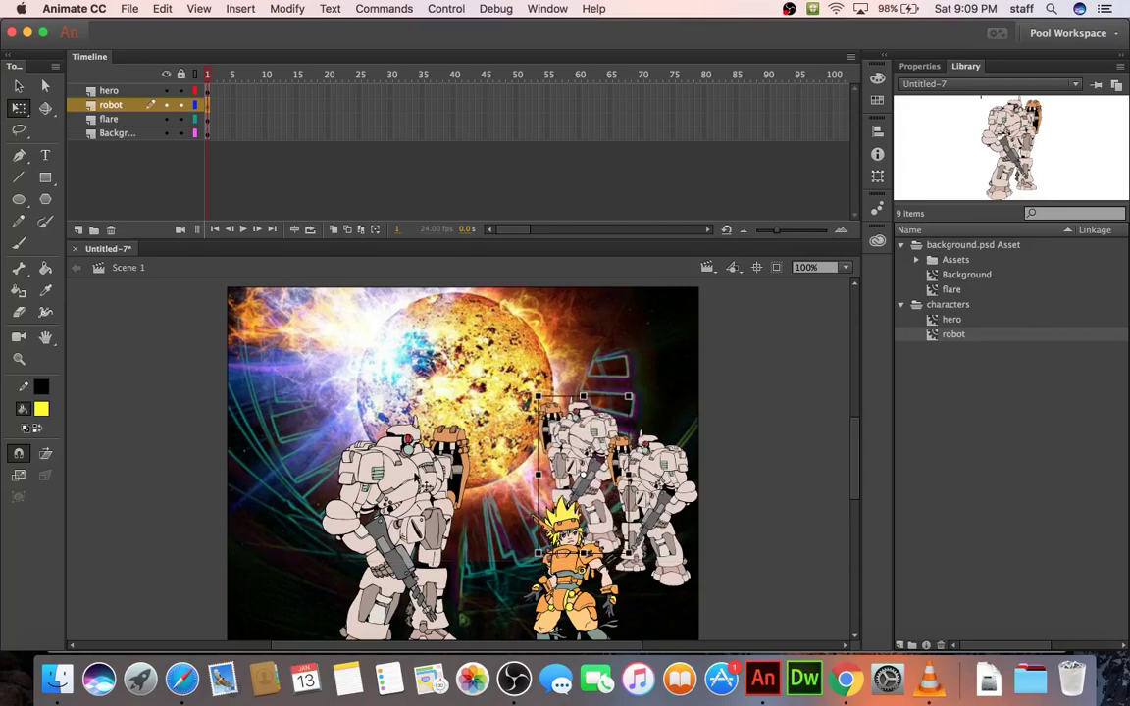
# Step: Shift the left robot and the hero further left on the stage
pyautogui.moveTo(380, 453); pyautogui.dragTo(337, 453)
pyautogui.moveTo(372, 499); pyautogui.dragTo(343, 499)
pyautogui.moveTo(555, 556); pyautogui.dragTo(472, 557)
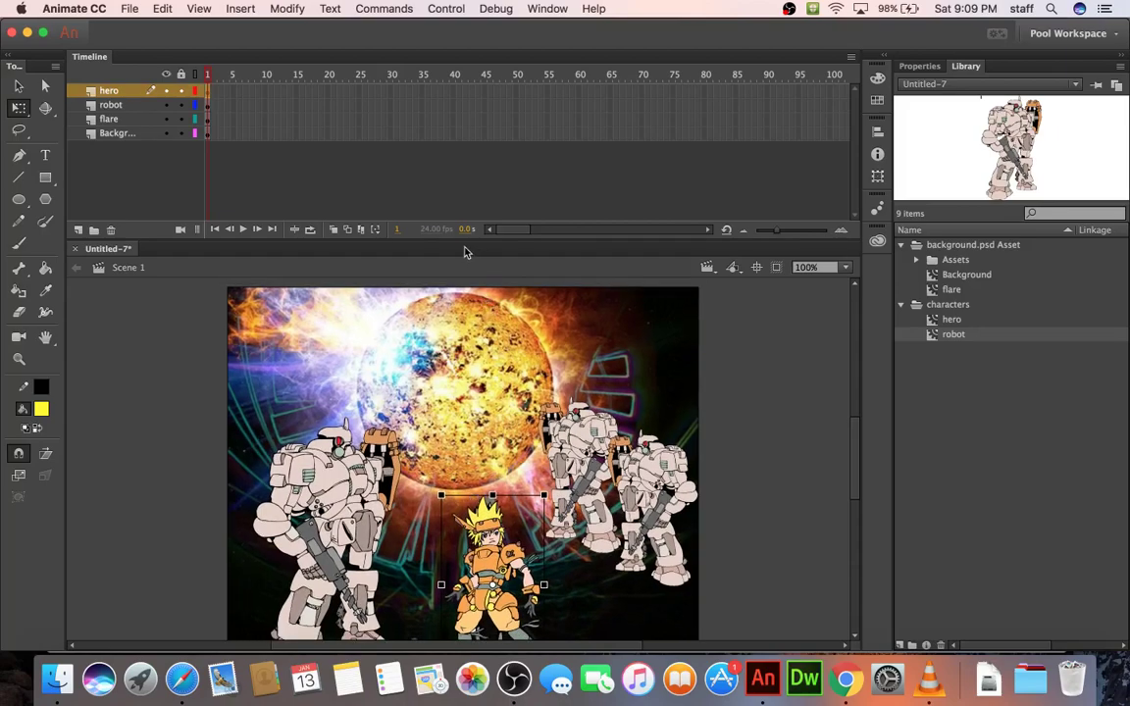
# Step: Shorten the timeline panel, then raise the hero up-left and the left robot up
pyautogui.moveTo(465, 247); pyautogui.dragTo(490, 166)
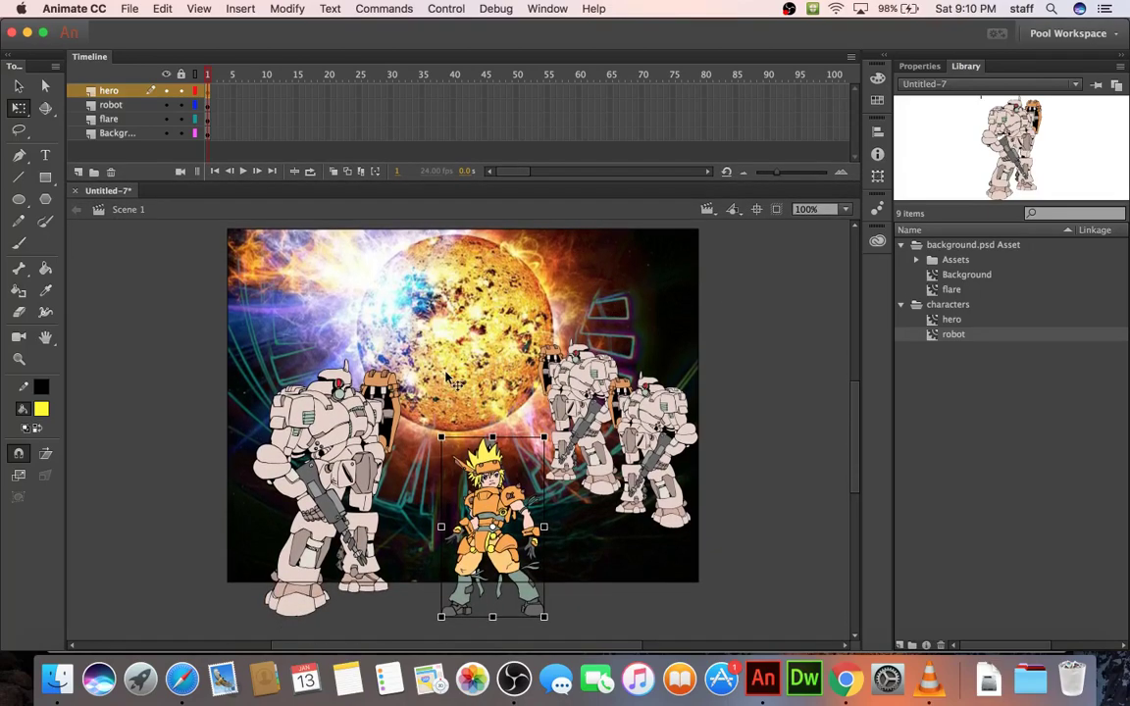
pyautogui.moveTo(492, 498); pyautogui.dragTo(476, 452)
pyautogui.moveTo(344, 448); pyautogui.dragTo(345, 403)
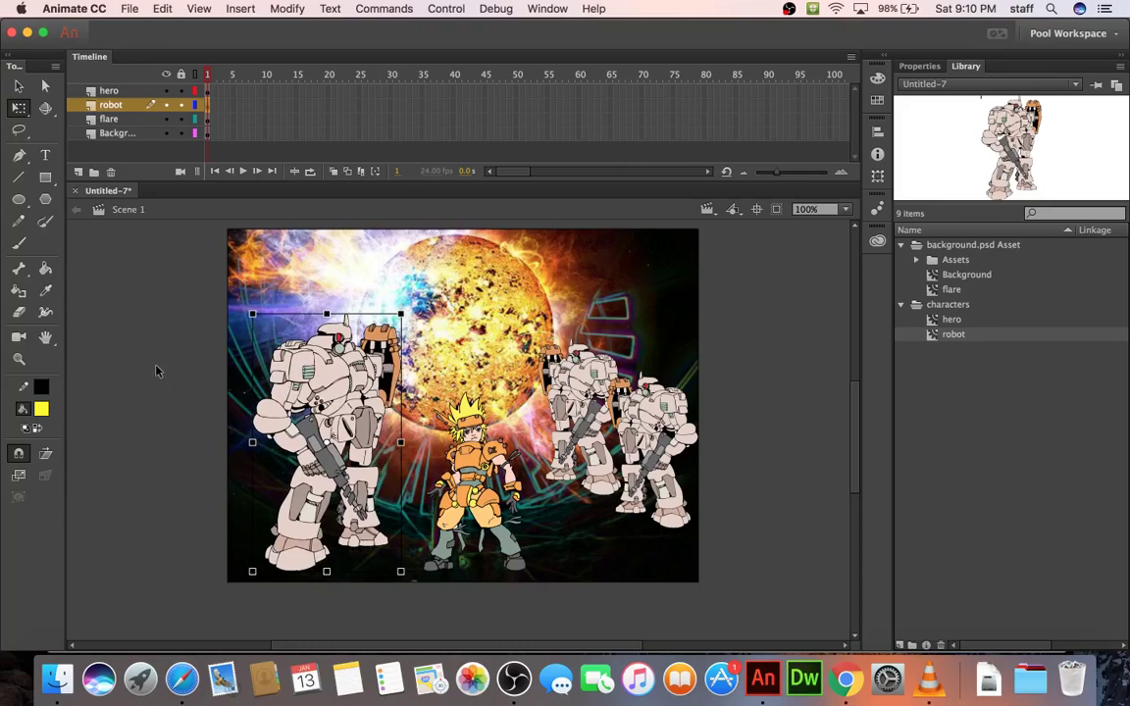
# Step: Lock the hero and robot layers
pyautogui.moveTo(748, 464); pyautogui.dragTo(578, 390)
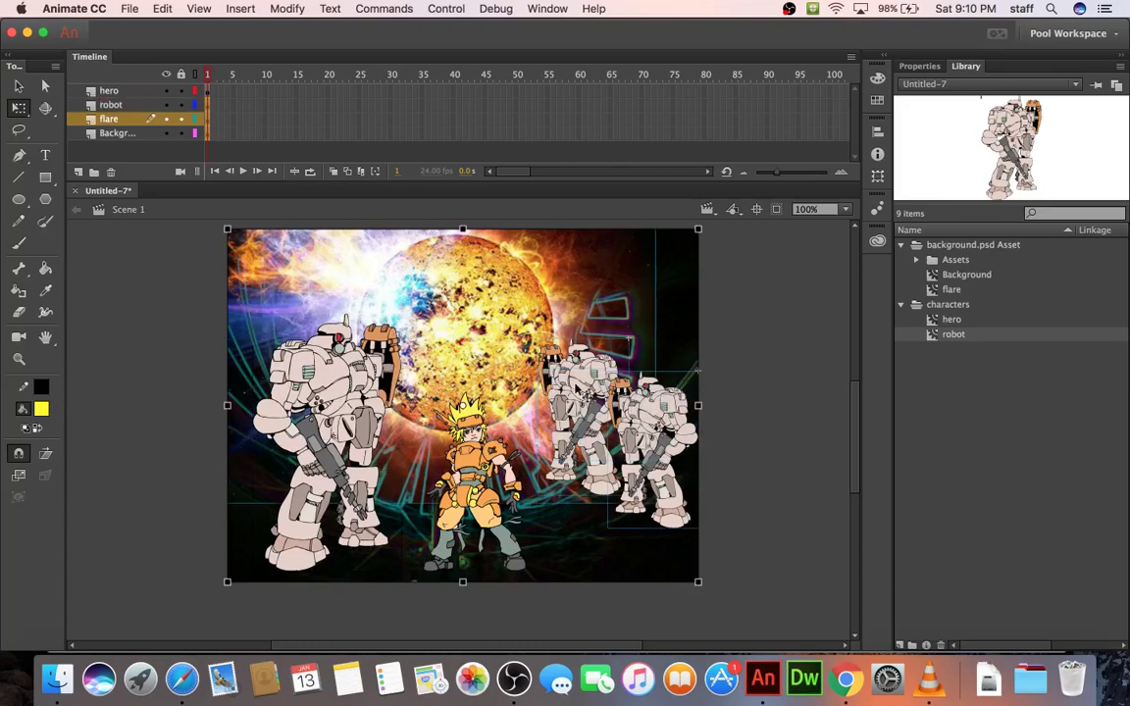
pyautogui.click(741, 322)
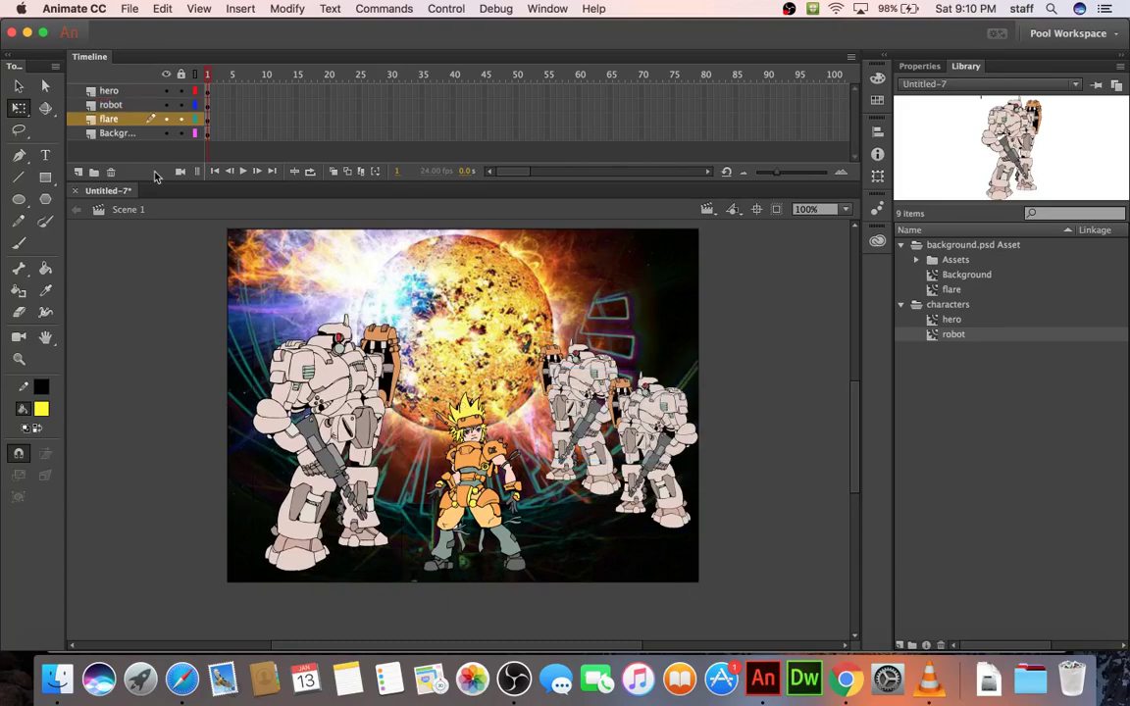
pyautogui.click(180, 90)
pyautogui.click(180, 104)
# Step: Scale down the flare from its corner, then lock the flare and Background layers
pyautogui.click(582, 417)
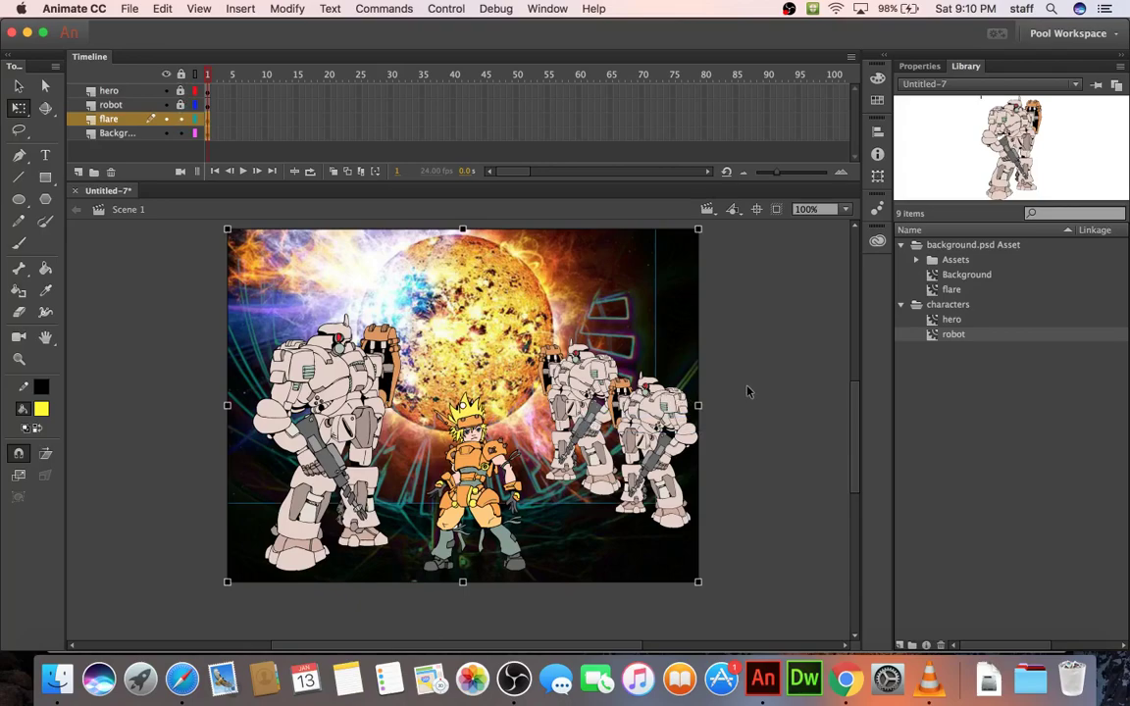
pyautogui.moveTo(697, 582); pyautogui.dragTo(655, 503)
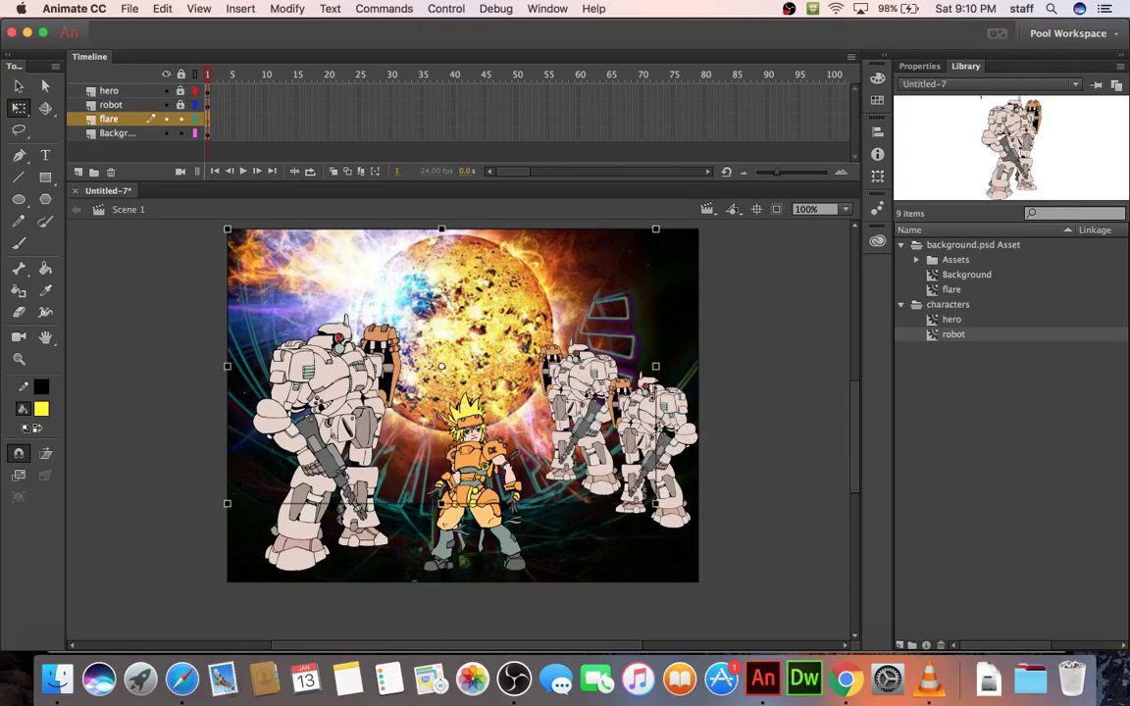
pyautogui.click(180, 120)
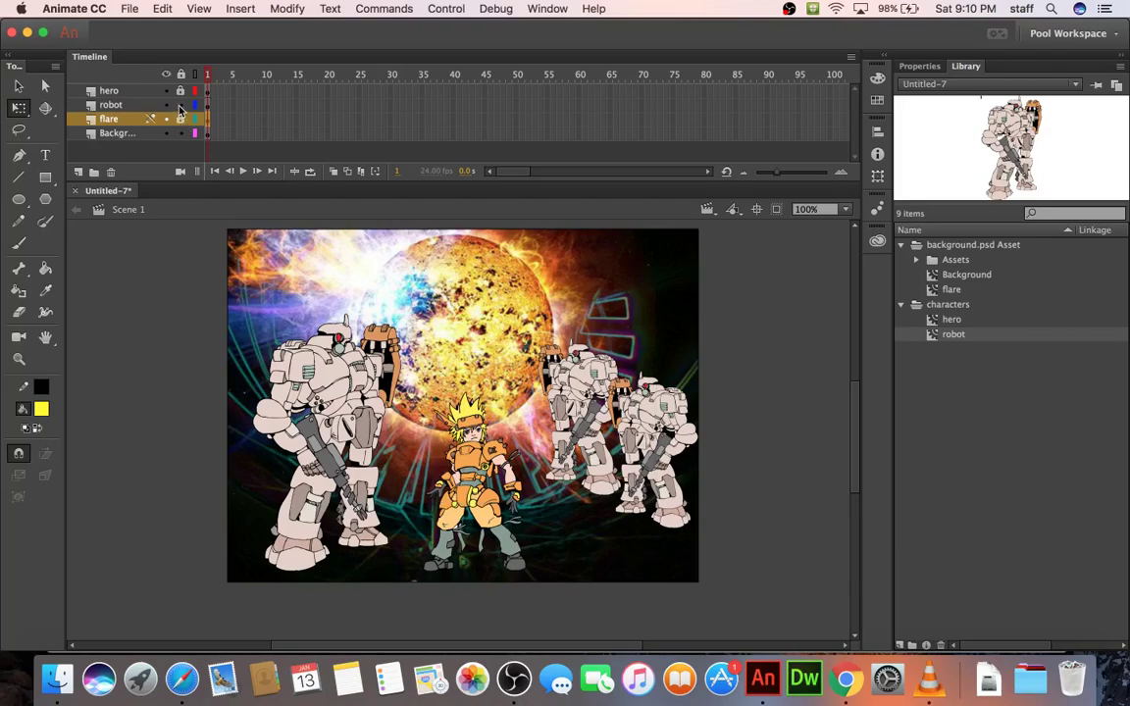
pyautogui.click(181, 134)
# Step: Marquee-select the two right-hand robots and nudge them left three steps
pyautogui.moveTo(741, 438); pyautogui.dragTo(555, 397)
pyautogui.press('Left')
pyautogui.press('Left')
pyautogui.press('Left')
pyautogui.press('Left')
pyautogui.press('Left')
pyautogui.press('Left')
pyautogui.press('Left')
pyautogui.press('Left')
pyautogui.press('Left')
pyautogui.press('Left')
pyautogui.press('Left')
pyautogui.press('Left')
pyautogui.press('Left')
pyautogui.press('Left')
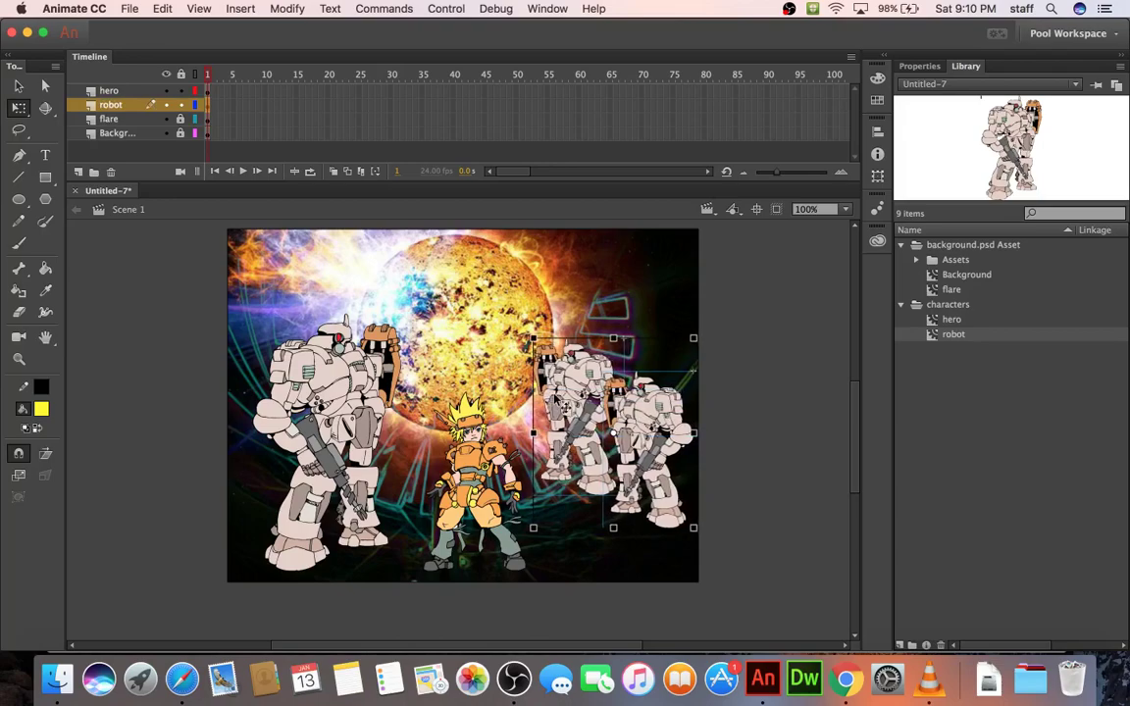
pyautogui.press('Left')
pyautogui.press('Left')
pyautogui.press('Left')
pyautogui.press('Left')
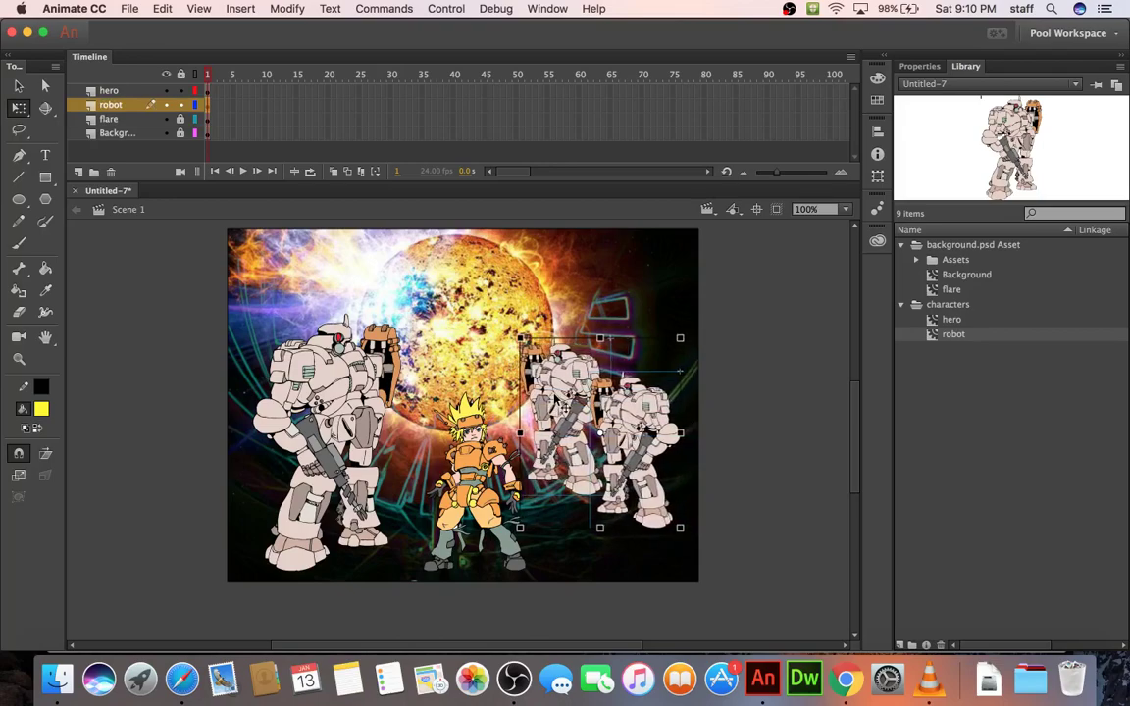
pyautogui.press('Left')
pyautogui.click(810, 372)
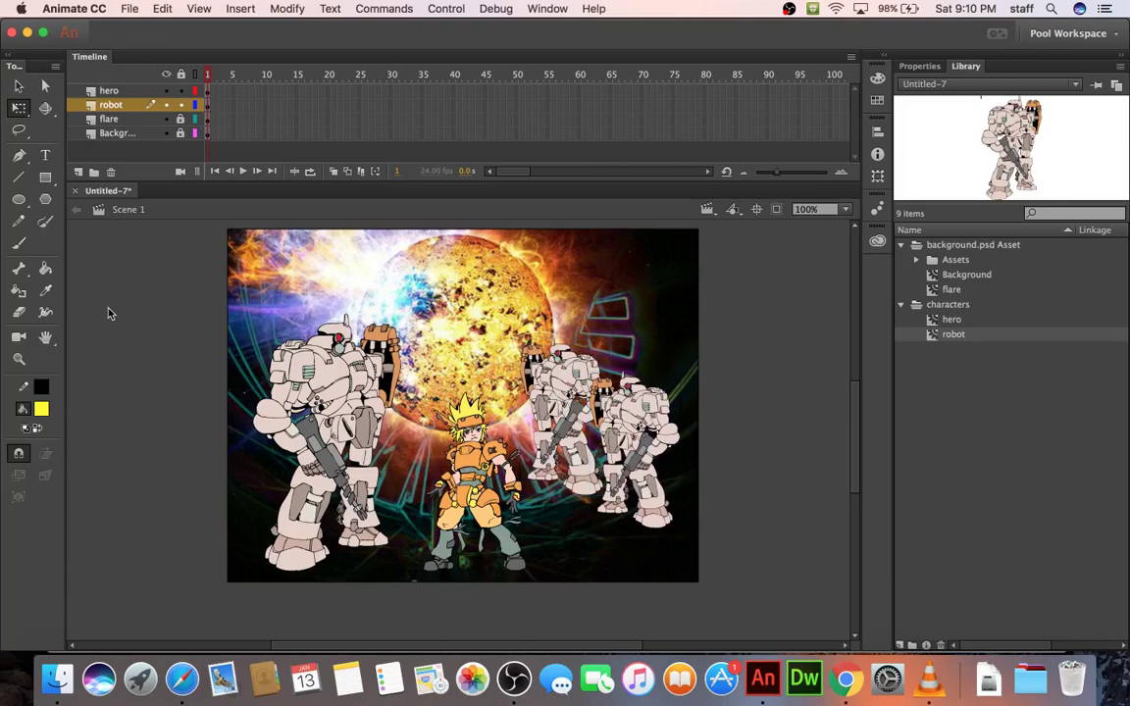
# Step: Save the scene as a new .fla named 03_workingcopy_ followed by the author's name
pyautogui.press('super+s')
pyautogui.write('03')
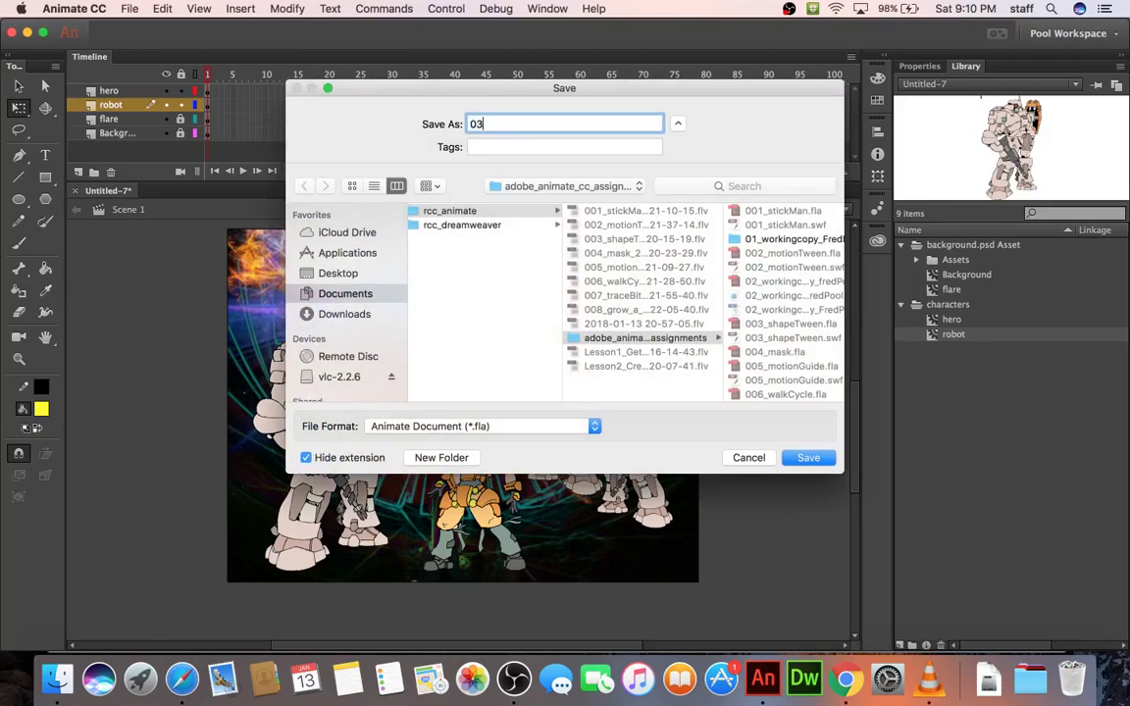
pyautogui.write('_workingcopy_FredPool')
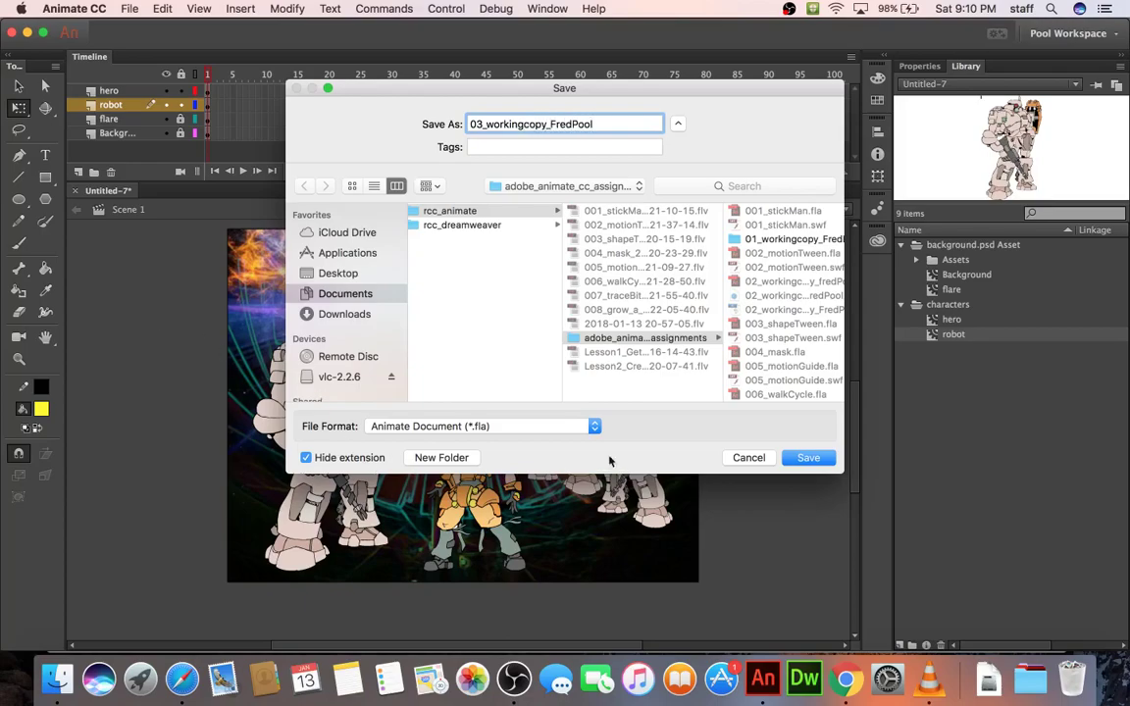
pyautogui.press('Return')
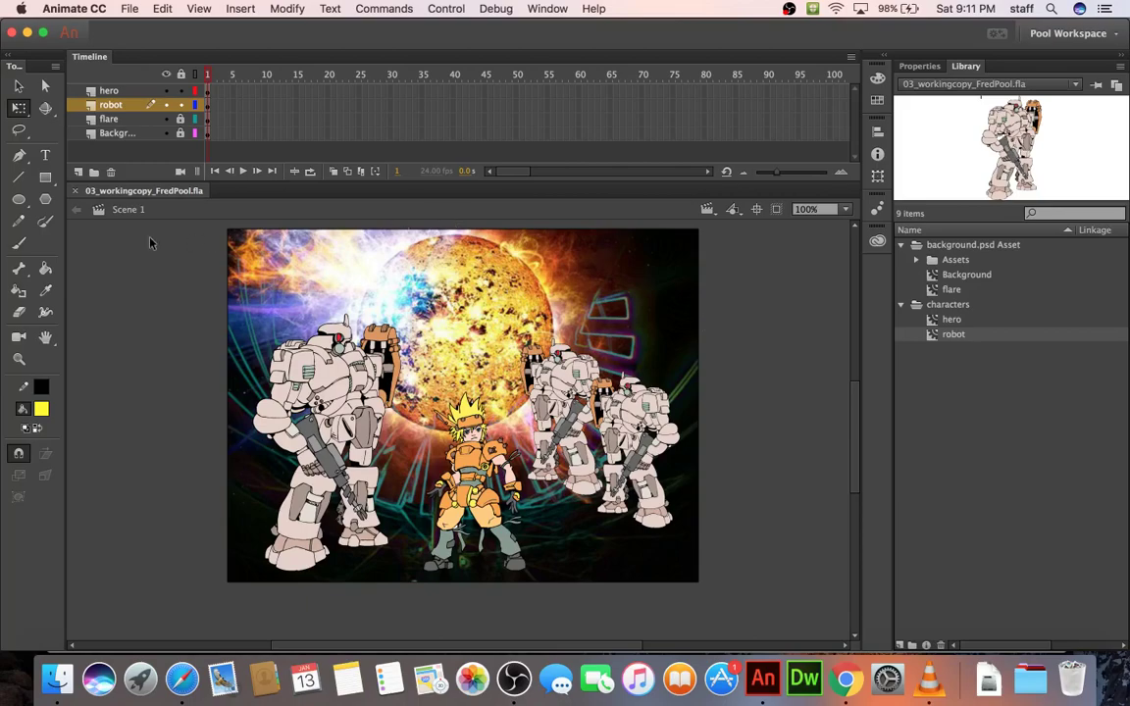
# Step: Look through the View menu's Grid and Guides options, toggling guides, then reopen View
pyautogui.click(191, 9)
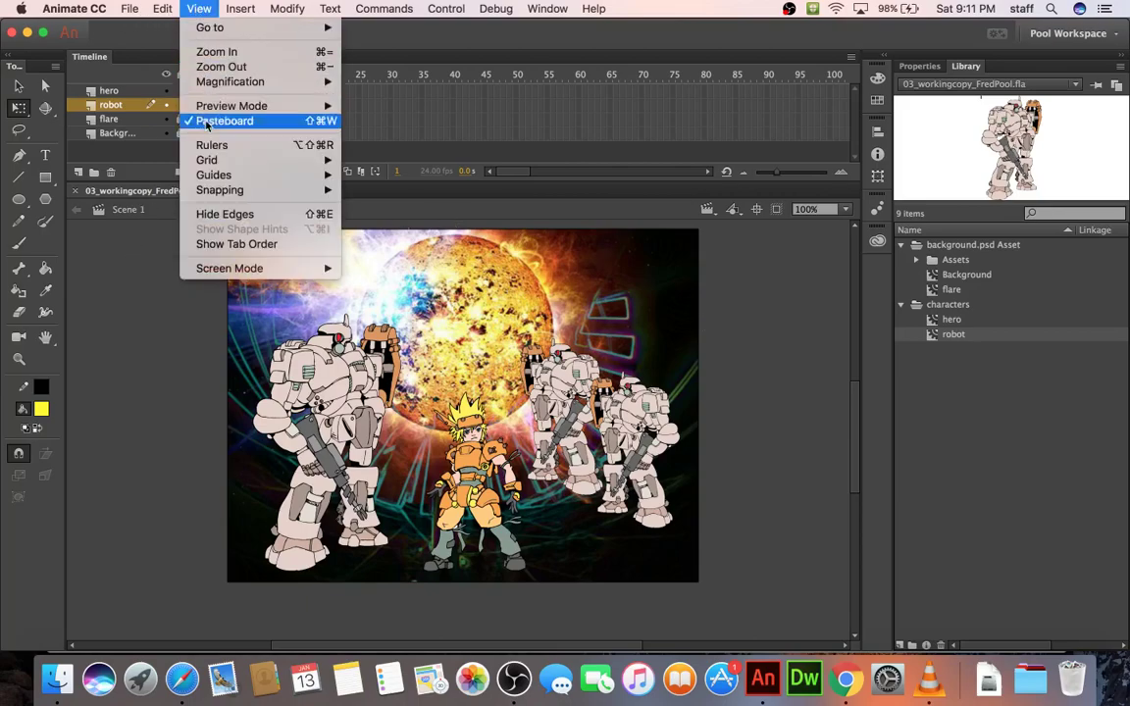
pyautogui.moveTo(206, 159)
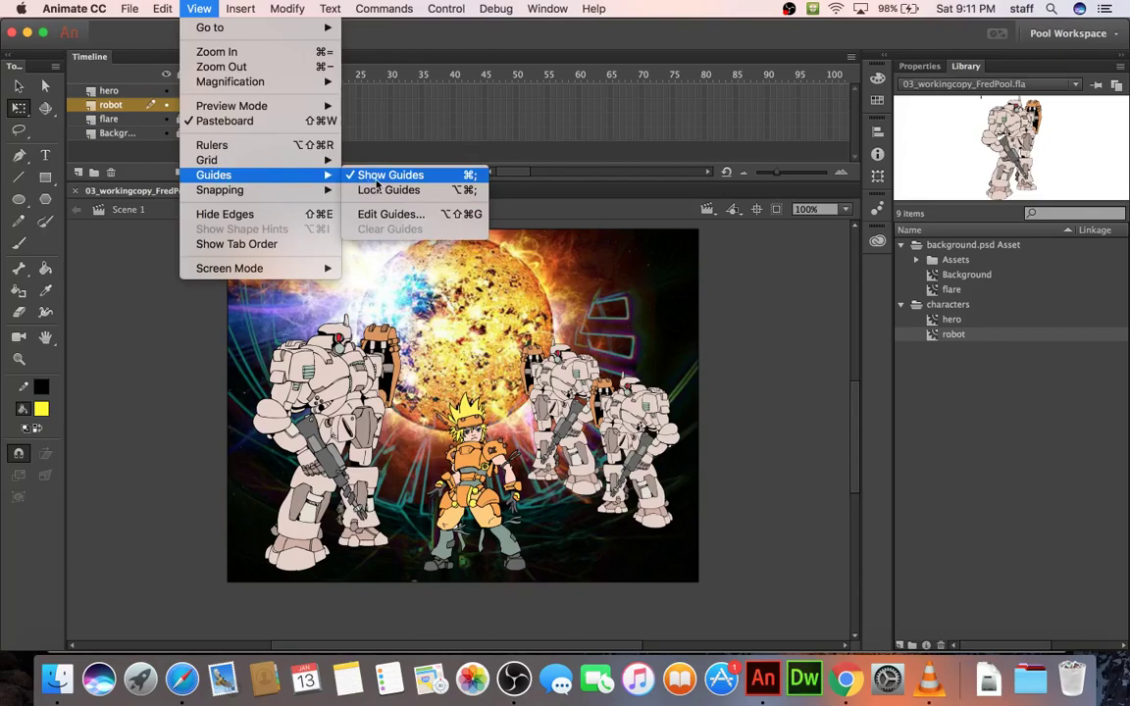
pyautogui.click(375, 179)
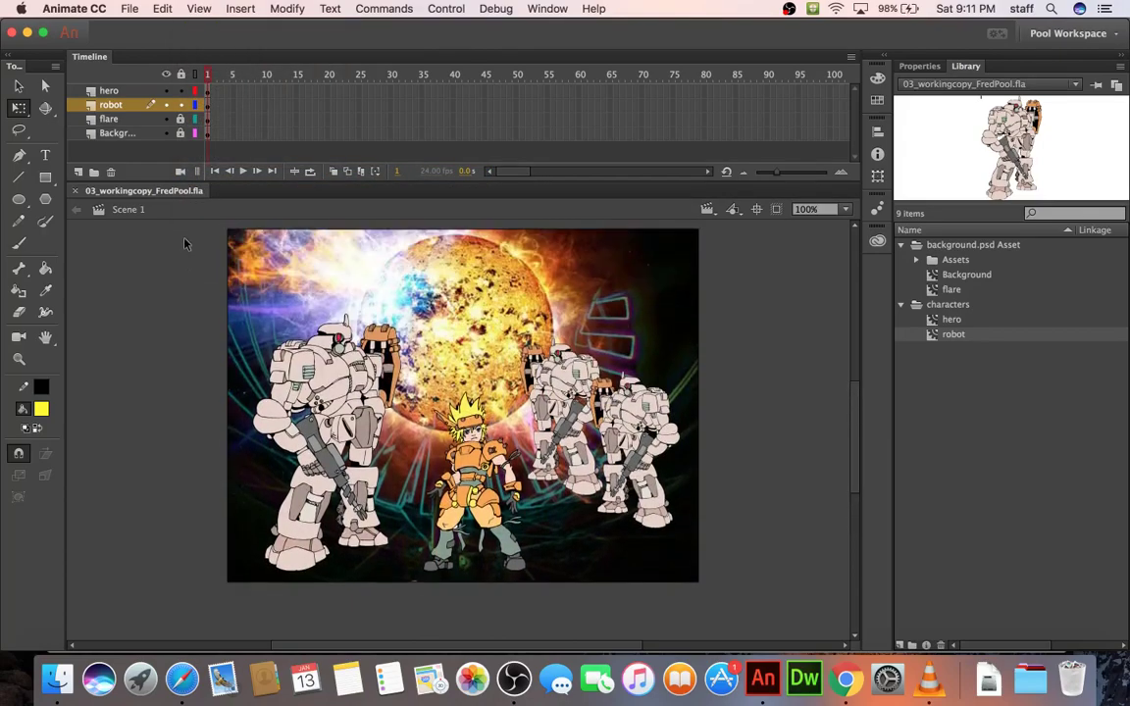
pyautogui.click(186, 12)
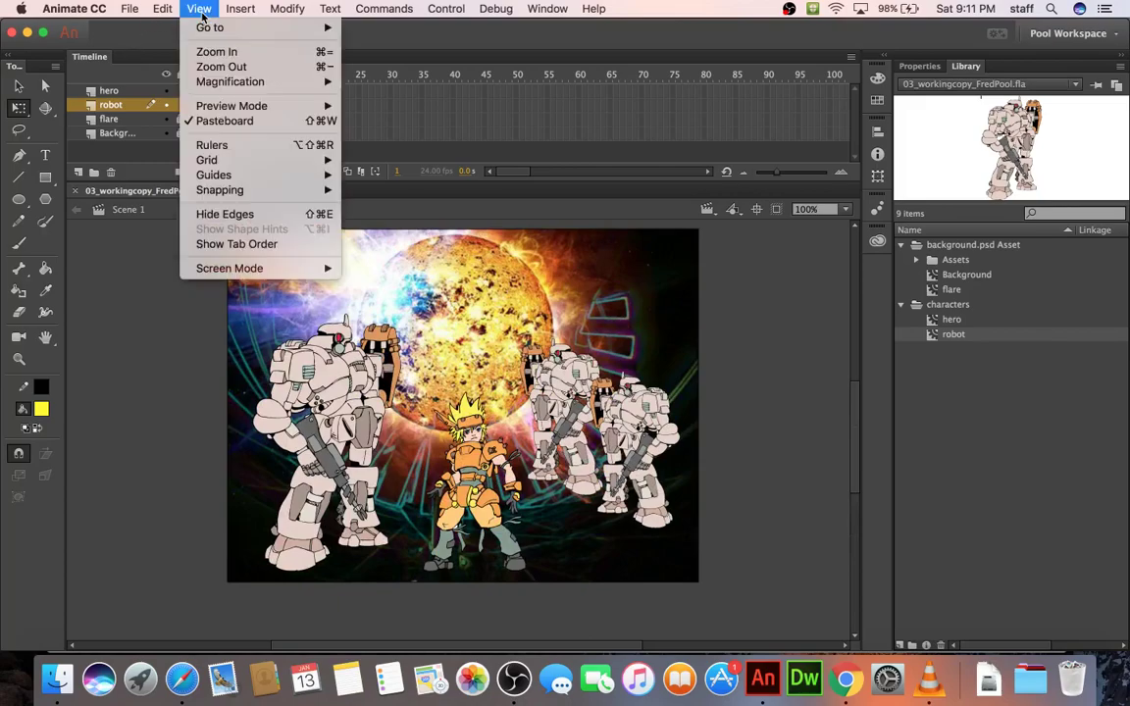
# Step: Turn on View > Rulers to show pixel rulers around the stage
pyautogui.click(217, 147)
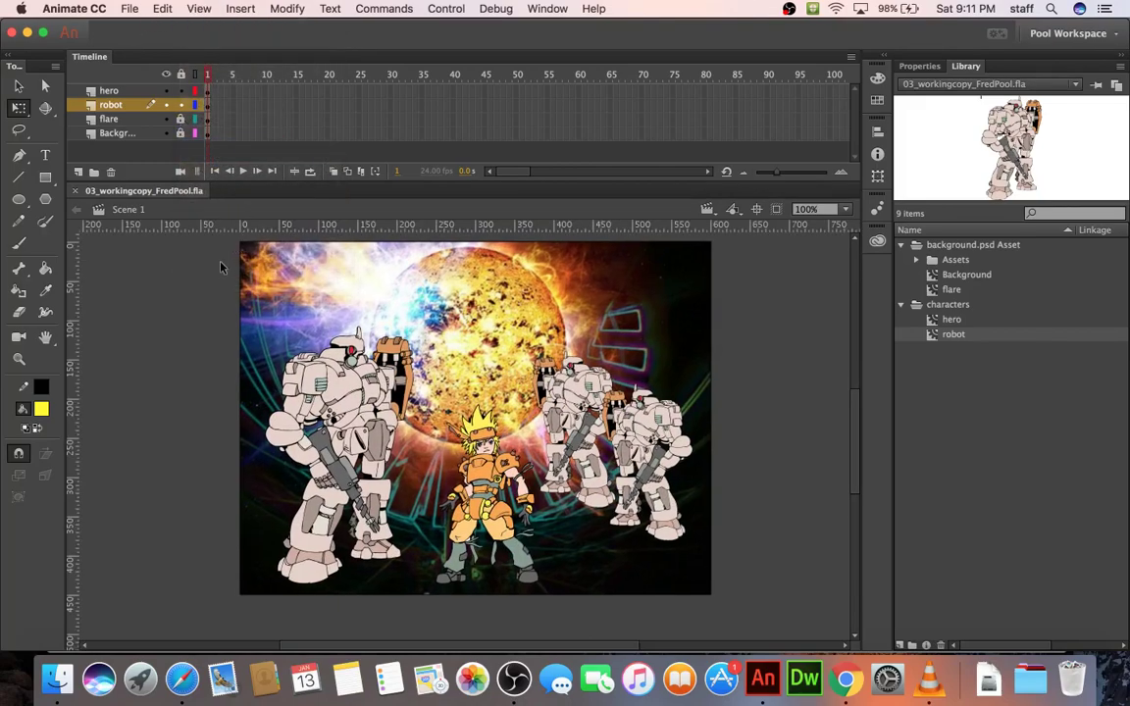